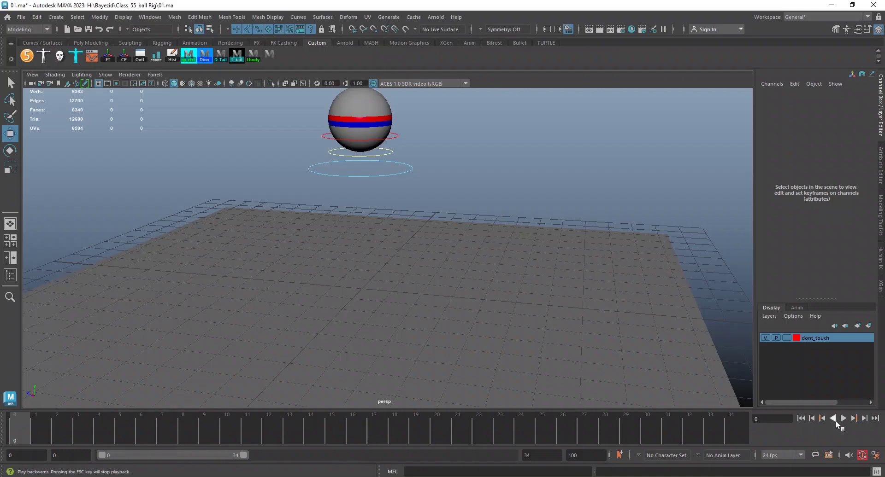
Play back the bouncing-ball animation, scrub it back to frame 0, and replay it from the start.
{"action": "left_click", "coordinate": [843, 418]}
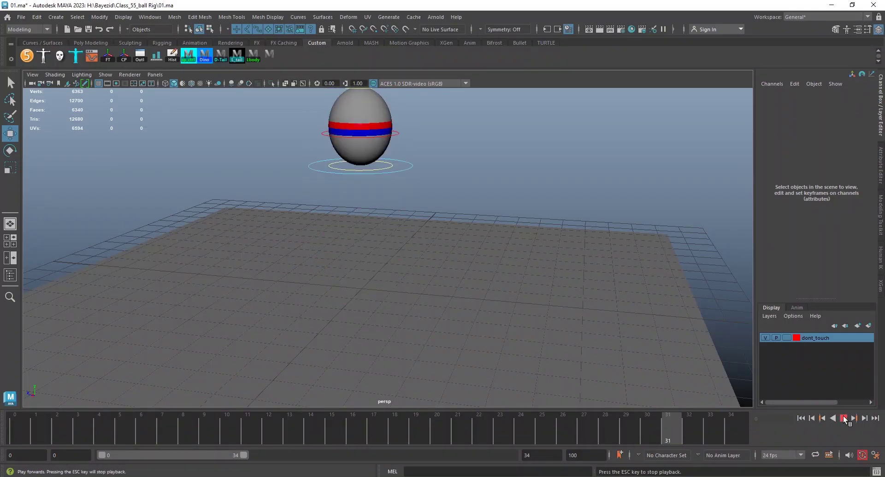
{"action": "mouse_move", "coordinate": [478, 286]}
{"action": "left_mouse_down", "text": "alt"}
{"action": "mouse_move", "coordinate": [467, 280]}
{"action": "mouse_move", "coordinate": [437, 335]}
{"action": "mouse_move", "coordinate": [544, 345]}
{"action": "left_mouse_up", "text": "alt"}
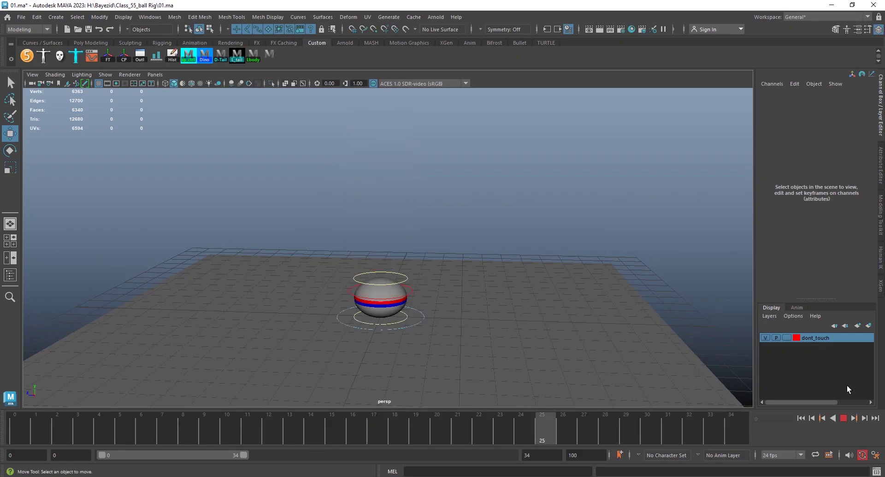
{"action": "left_click", "coordinate": [843, 419]}
{"action": "mouse_move", "coordinate": [402, 417]}
{"action": "left_mouse_down"}
{"action": "mouse_move", "coordinate": [356, 425]}
{"action": "mouse_move", "coordinate": [12, 426]}
{"action": "mouse_move", "coordinate": [145, 429]}
{"action": "left_mouse_up"}
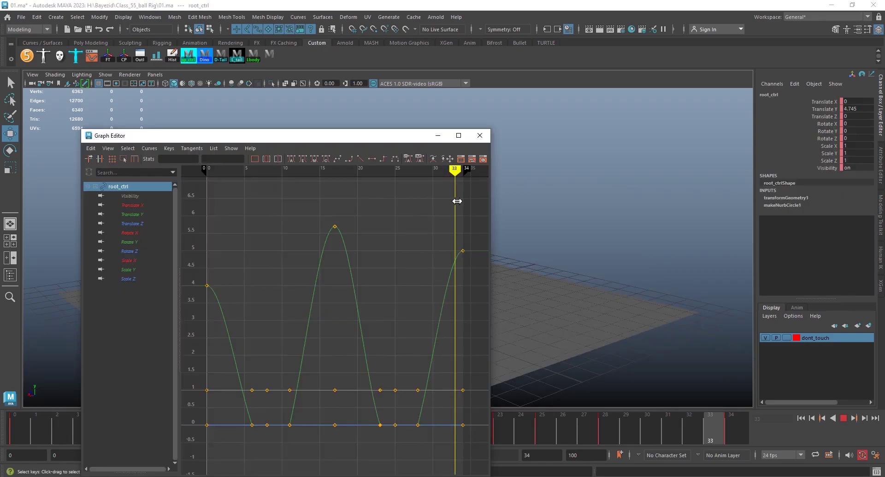
{"action": "left_click", "coordinate": [438, 135]}
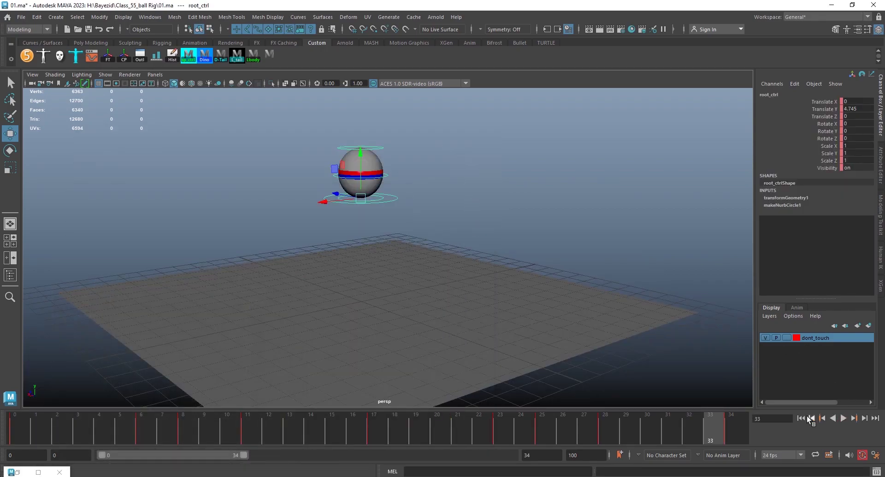
{"action": "left_click", "coordinate": [801, 419]}
{"action": "left_click", "coordinate": [842, 418]}
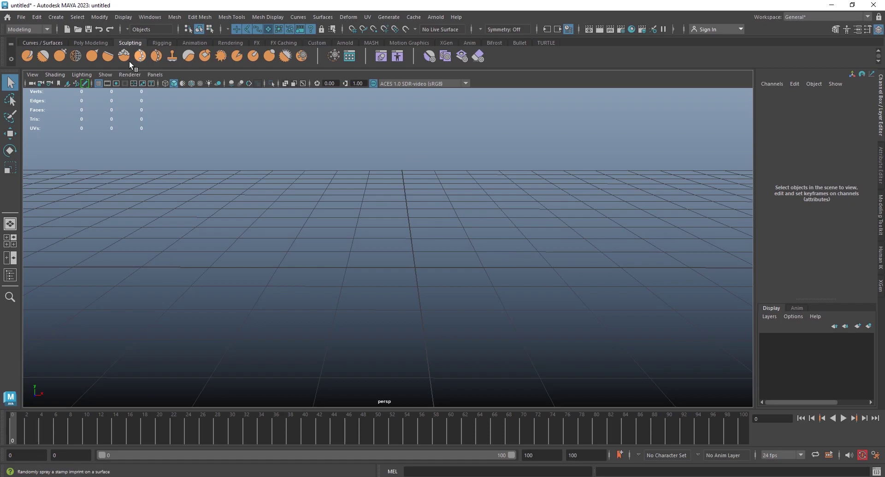
Create a polygon sphere at the grid centre and raise it along Y.
{"action": "left_click", "coordinate": [90, 42]}
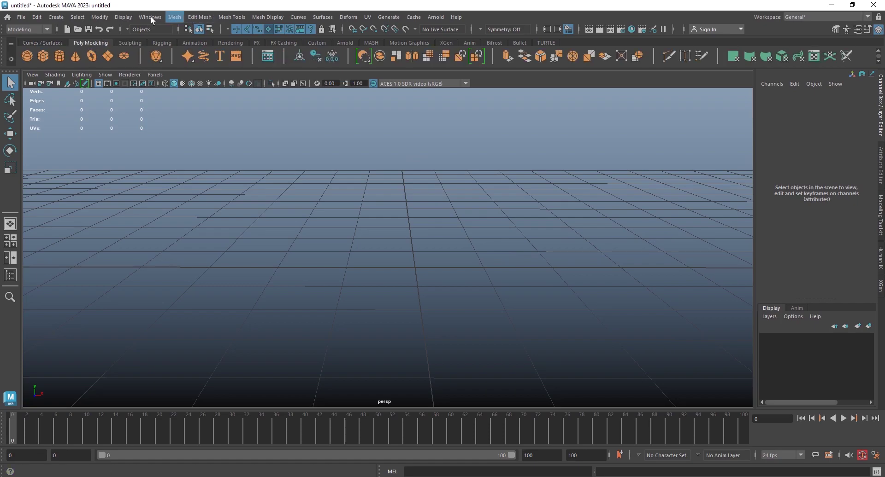
{"action": "left_click", "coordinate": [26, 56]}
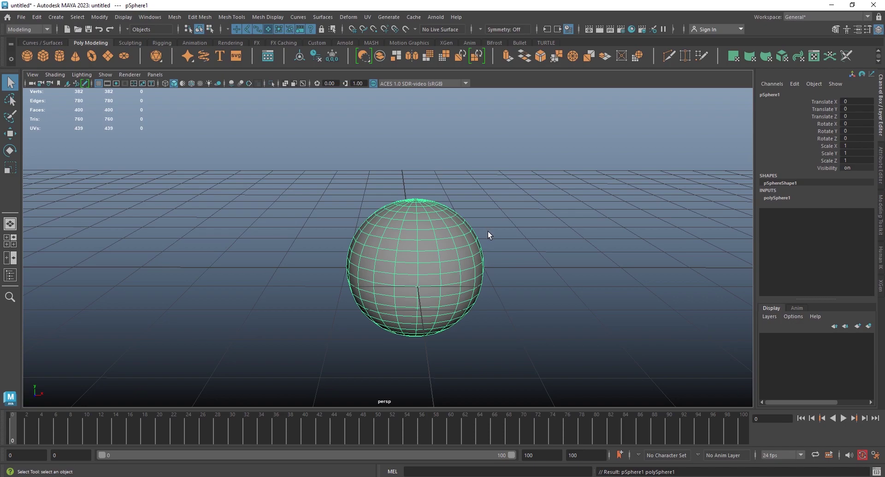
{"action": "key", "text": "w"}
{"action": "mouse_move", "coordinate": [416, 225]}
{"action": "left_mouse_down"}
{"action": "mouse_move", "coordinate": [408, 154]}
{"action": "mouse_move", "coordinate": [396, 151]}
{"action": "mouse_move", "coordinate": [464, 246]}
{"action": "left_mouse_up"}
{"action": "right_click_drag", "start_coordinate": [464, 246], "coordinate": [485, 297], "text": "alt"}
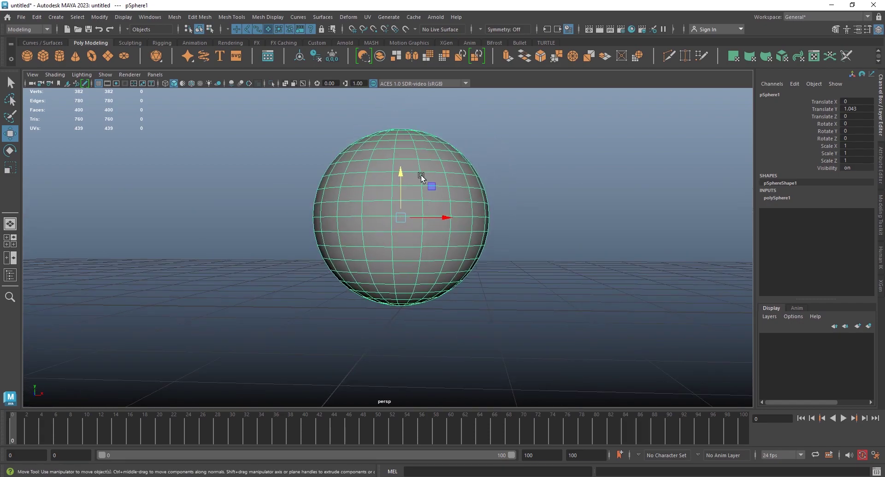
In front view, set the sphere to Translate Y 1.004 so it rests on the grid, then return to perspective.
{"action": "key", "text": "space"}
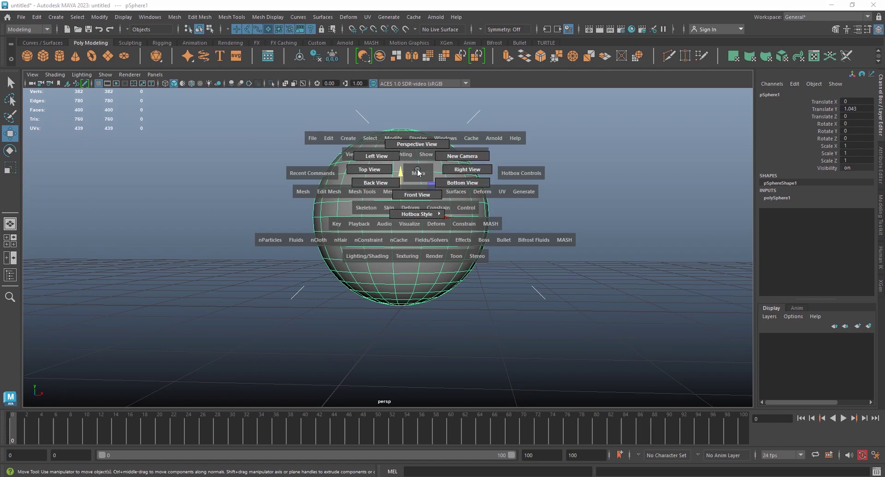
{"action": "left_click_drag", "start_coordinate": [418, 172], "coordinate": [415, 196]}
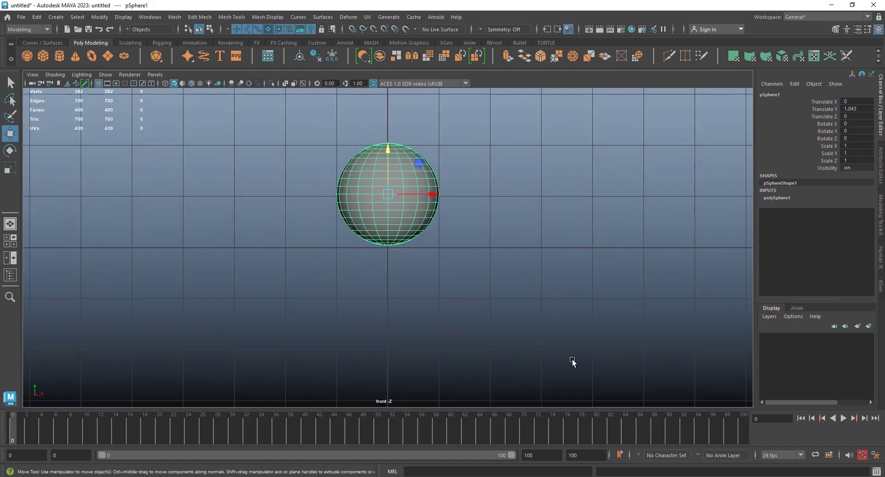
{"action": "scroll", "coordinate": [539, 362], "scroll_direction": "up", "scroll_amount": 3}
{"action": "scroll", "coordinate": [479, 332], "scroll_direction": "up", "scroll_amount": 2}
{"action": "scroll", "coordinate": [428, 272], "scroll_direction": "up", "scroll_amount": 2}
{"action": "scroll", "coordinate": [442, 300], "scroll_direction": "up", "scroll_amount": 2}
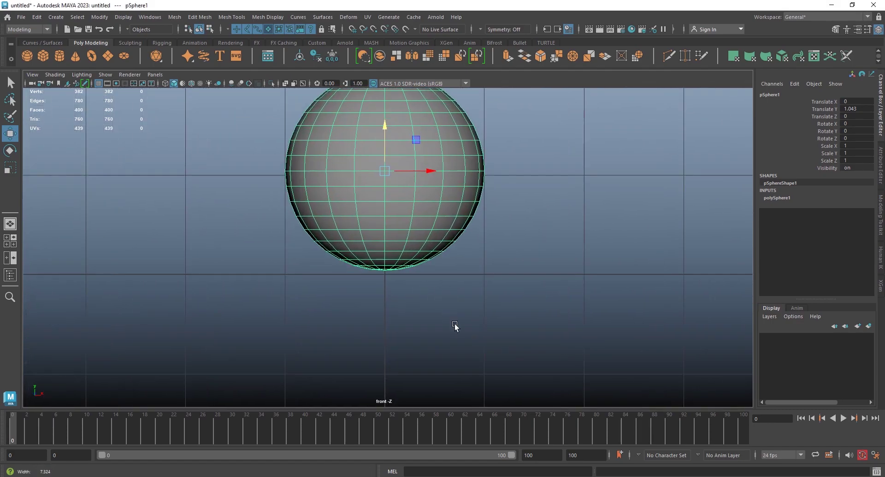
{"action": "scroll", "coordinate": [418, 267], "scroll_direction": "up", "scroll_amount": 1}
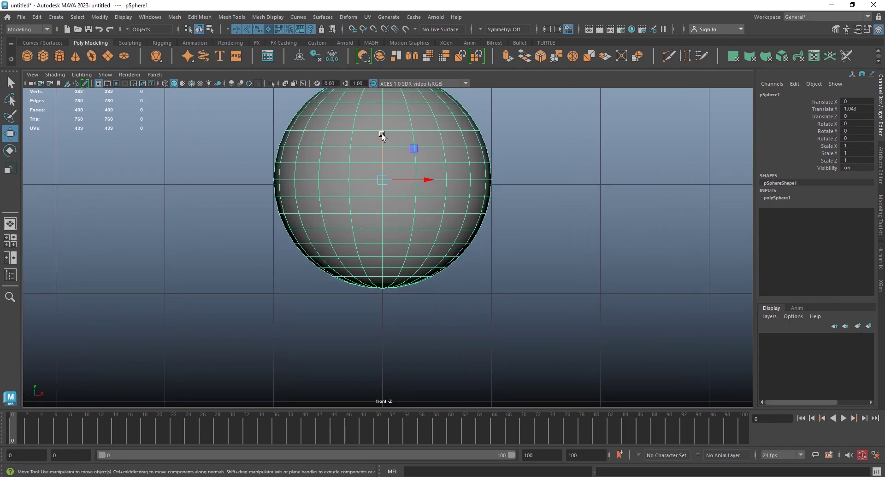
{"action": "left_click_drag", "start_coordinate": [382, 135], "coordinate": [375, 139]}
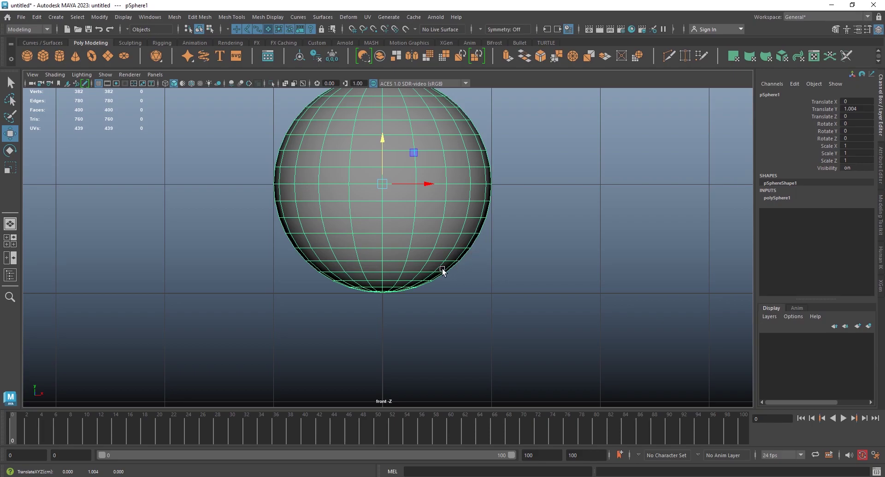
{"action": "key", "text": "space"}
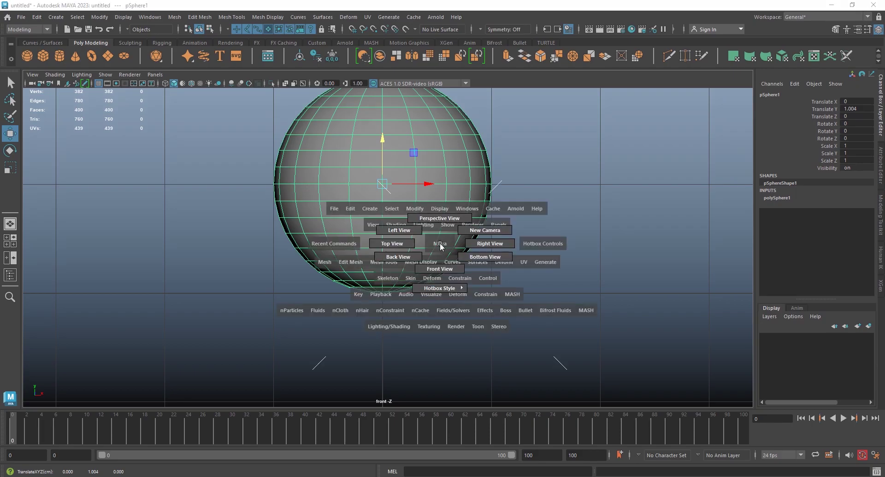
{"action": "mouse_move", "coordinate": [440, 248]}
{"action": "left_mouse_down"}
{"action": "mouse_move", "coordinate": [444, 218]}
{"action": "mouse_move", "coordinate": [480, 272]}
{"action": "mouse_move", "coordinate": [467, 309]}
{"action": "mouse_move", "coordinate": [462, 279]}
{"action": "left_mouse_up"}
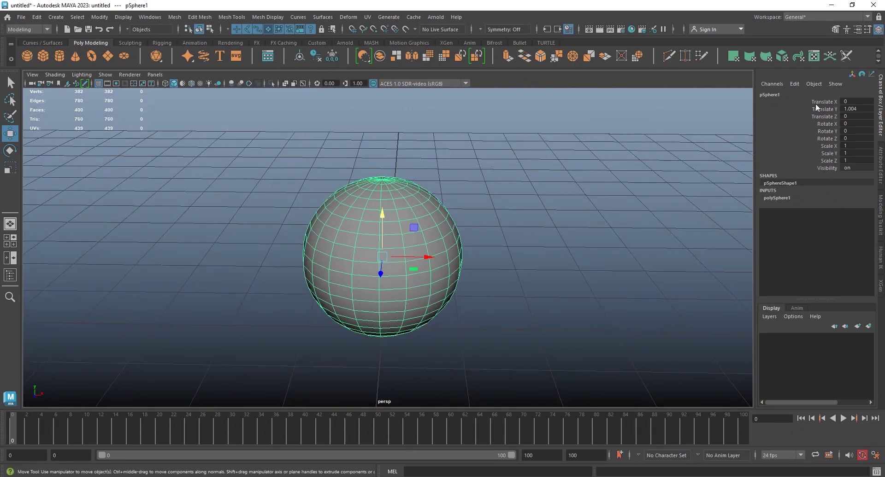
Rename the sphere Ball, freeze its transforms and delete its construction history.
{"action": "double_click", "coordinate": [772, 95]}
{"action": "type", "text": "Ball"}
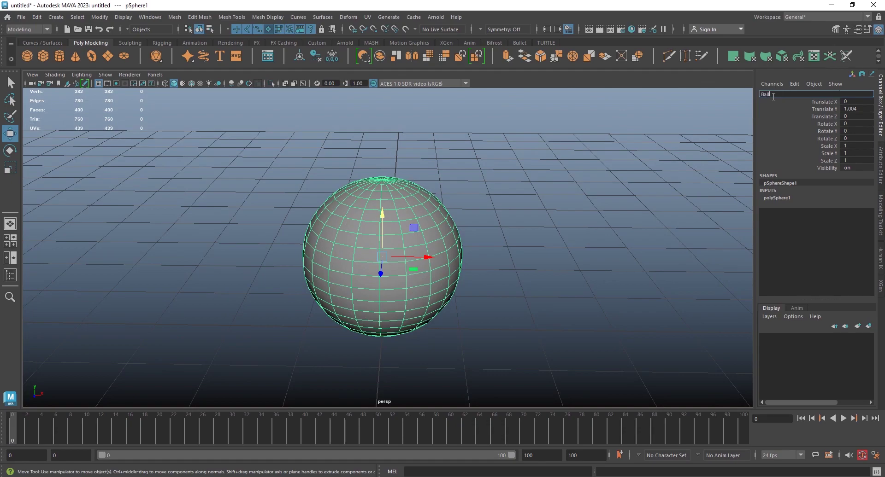
{"action": "key", "text": "Return"}
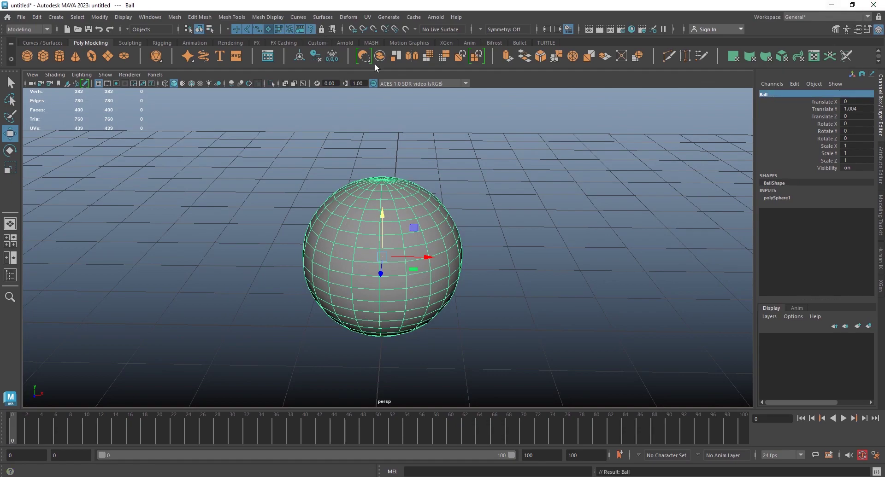
{"action": "left_click", "coordinate": [332, 55]}
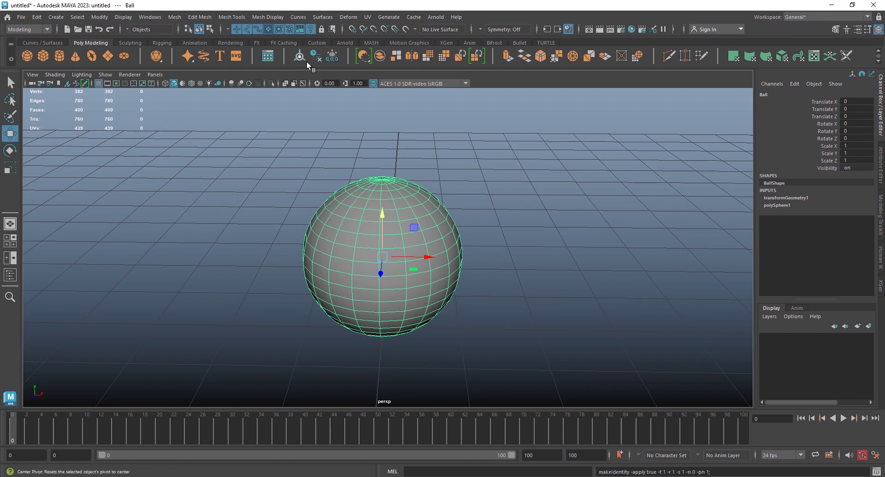
{"action": "left_click", "coordinate": [315, 53]}
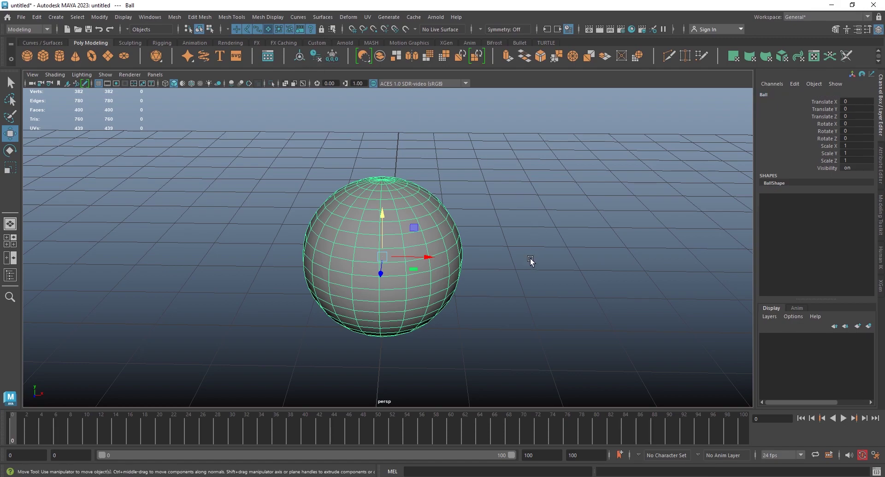
Display the Ball as a smoothed mesh with 6240 faces.
{"action": "left_click_drag", "start_coordinate": [529, 258], "coordinate": [517, 230], "text": "alt"}
{"action": "left_click", "coordinate": [535, 212]}
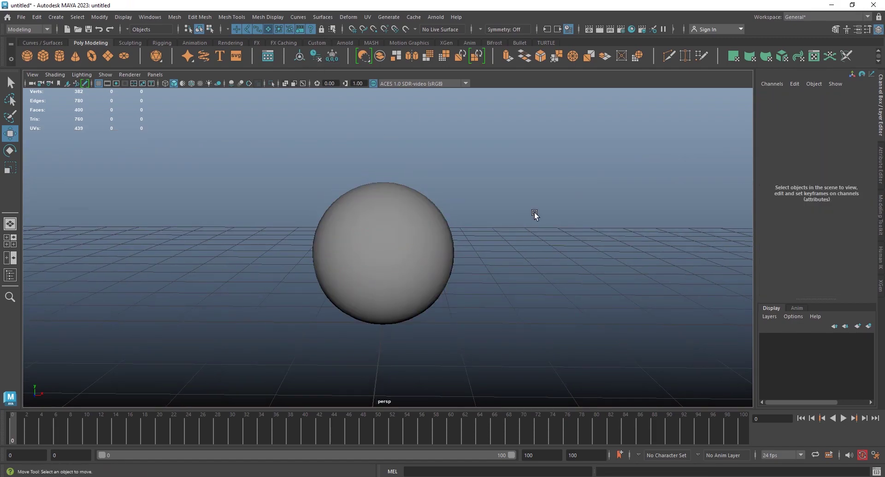
{"action": "left_click", "coordinate": [371, 224]}
{"action": "key", "text": "3"}
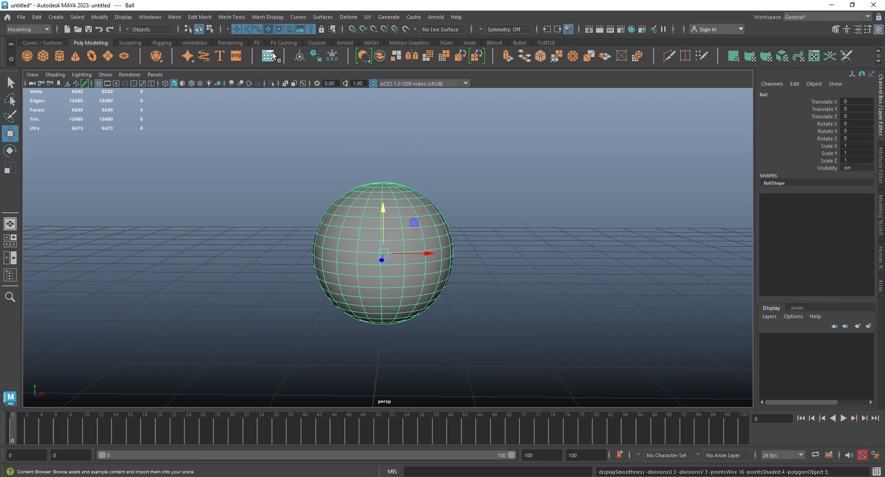
{"action": "left_click_drag", "start_coordinate": [501, 211], "coordinate": [305, 69], "text": "alt"}
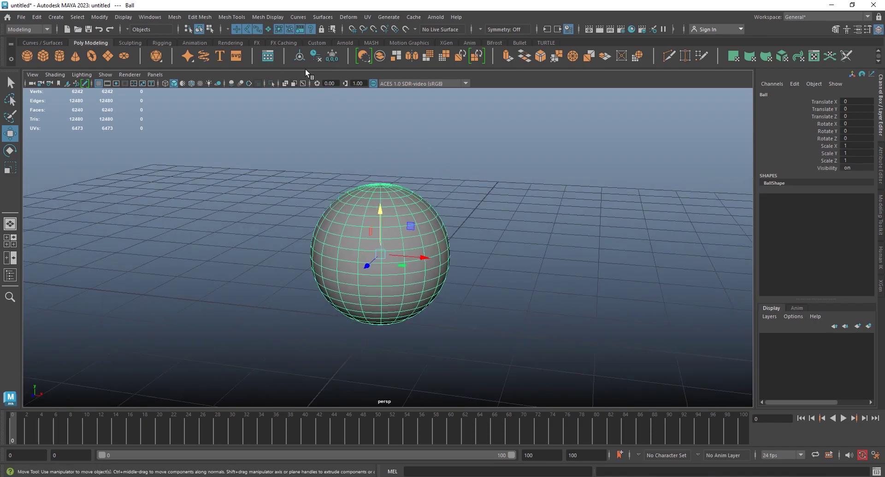
{"action": "left_click", "coordinate": [511, 232]}
{"action": "mouse_move", "coordinate": [511, 233]}
{"action": "left_mouse_down", "text": "alt"}
{"action": "mouse_move", "coordinate": [368, 272]}
{"action": "mouse_move", "coordinate": [446, 198]}
{"action": "mouse_move", "coordinate": [484, 219]}
{"action": "mouse_move", "coordinate": [330, 241]}
{"action": "mouse_move", "coordinate": [384, 233]}
{"action": "mouse_move", "coordinate": [406, 242]}
{"action": "left_mouse_up", "text": "alt"}
{"action": "left_click", "coordinate": [384, 234]}
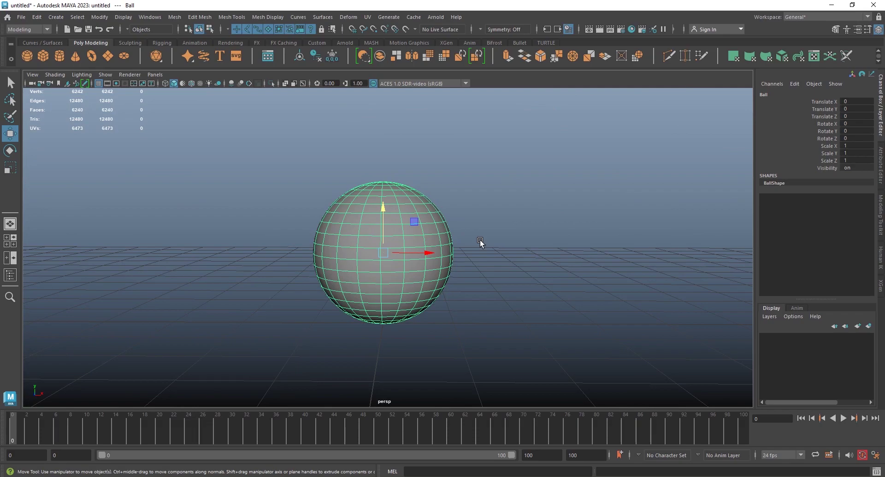
{"action": "left_click_drag", "start_coordinate": [411, 203], "coordinate": [411, 252], "text": "alt"}
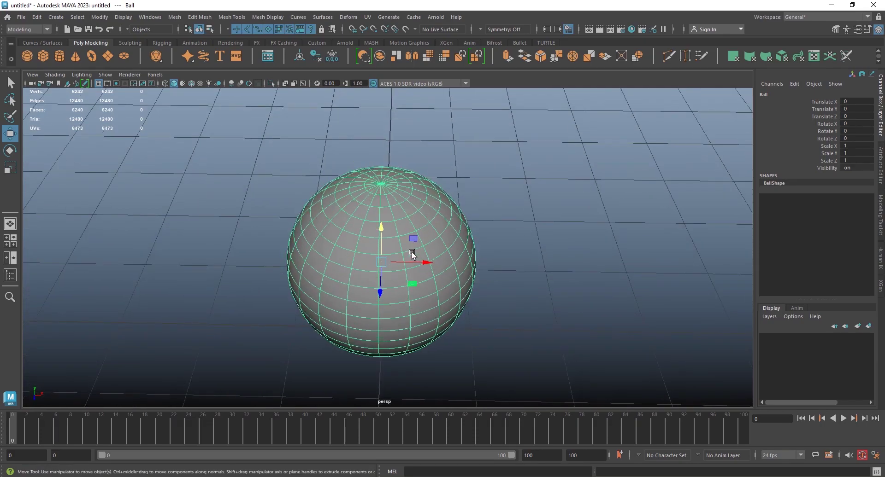
{"action": "right_click_drag", "start_coordinate": [405, 181], "coordinate": [361, 181]}
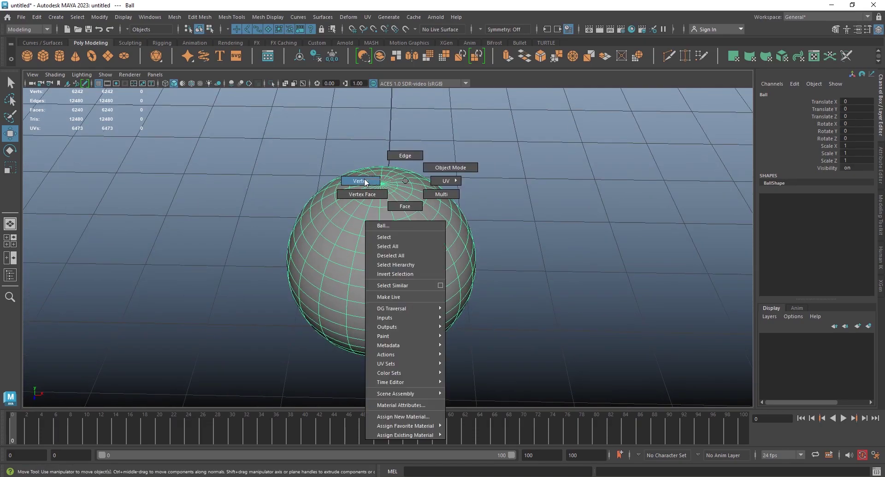
{"action": "left_click", "coordinate": [395, 221]}
{"action": "mouse_move", "coordinate": [395, 221]}
{"action": "left_mouse_down", "text": "alt"}
{"action": "mouse_move", "coordinate": [396, 182]}
{"action": "mouse_move", "coordinate": [429, 197]}
{"action": "mouse_move", "coordinate": [408, 291]}
{"action": "mouse_move", "coordinate": [438, 254]}
{"action": "mouse_move", "coordinate": [385, 250]}
{"action": "mouse_move", "coordinate": [418, 226]}
{"action": "mouse_move", "coordinate": [445, 231]}
{"action": "mouse_move", "coordinate": [440, 249]}
{"action": "left_mouse_up", "text": "alt"}
{"action": "left_click", "coordinate": [493, 168]}
{"action": "left_click", "coordinate": [451, 218]}
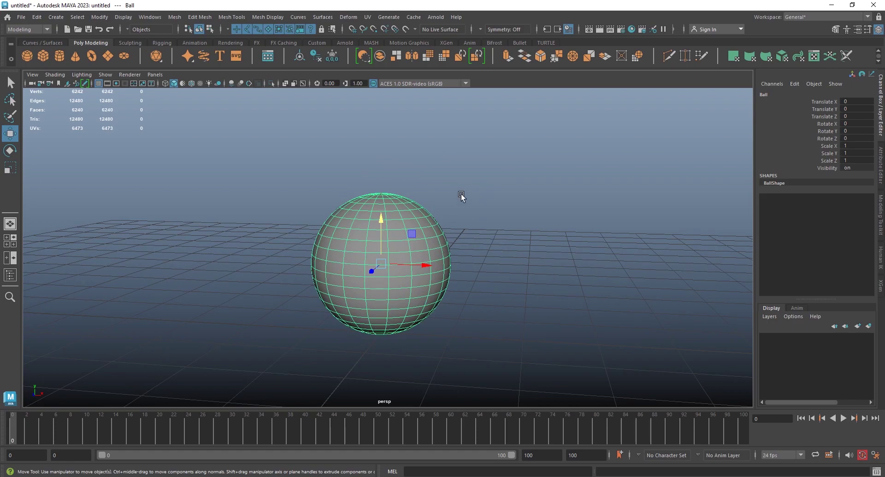
{"action": "left_click", "coordinate": [488, 192]}
{"action": "left_click", "coordinate": [373, 231]}
Add a lattice deformer, ffd1Lattice, around the Ball.
{"action": "left_click", "coordinate": [353, 18]}
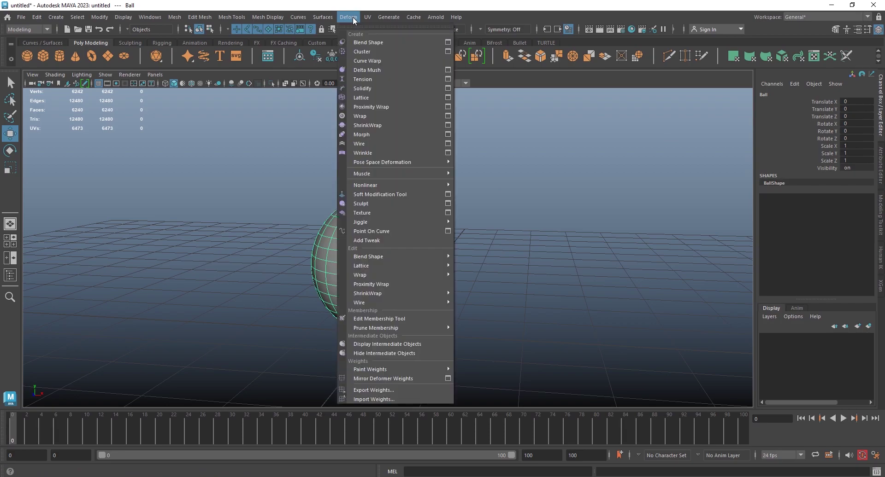
{"action": "left_click", "coordinate": [373, 97]}
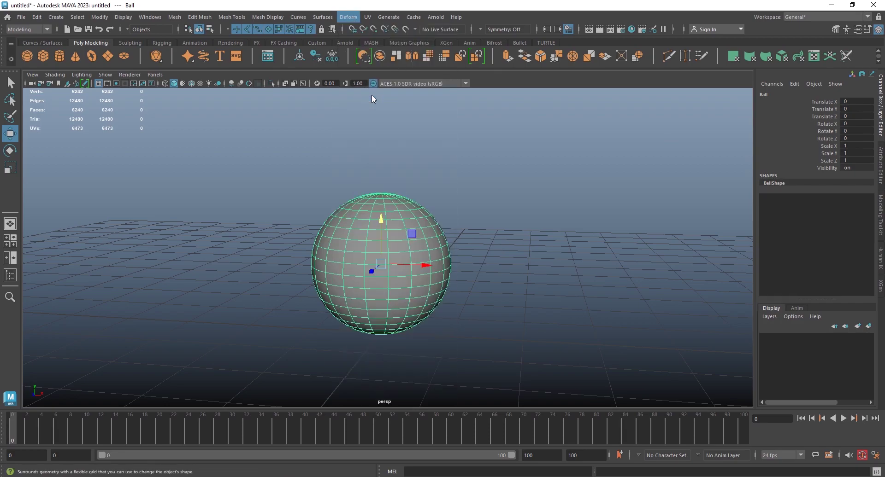
{"action": "mouse_move", "coordinate": [462, 249]}
{"action": "left_mouse_down", "text": "alt"}
{"action": "mouse_move", "coordinate": [495, 261]}
{"action": "mouse_move", "coordinate": [499, 231]}
{"action": "left_mouse_up", "text": "alt"}
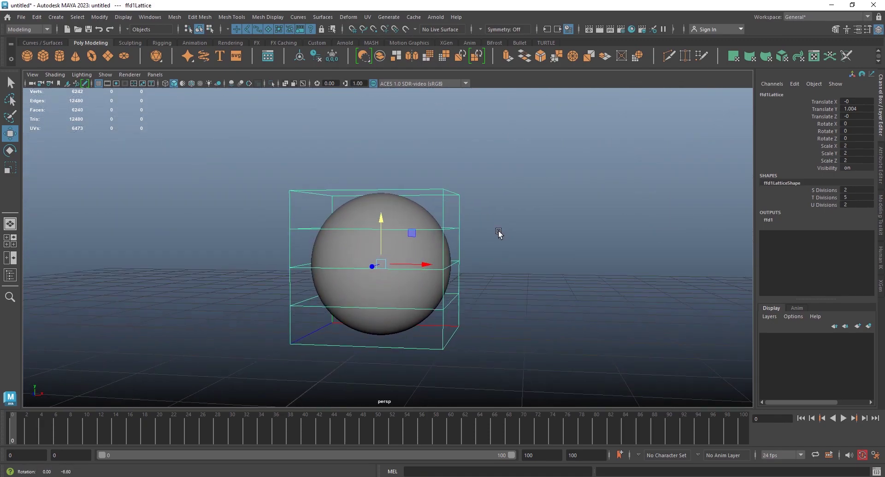
Reduce the lattice's T Divisions from 5 to 2.
{"action": "left_click", "coordinate": [833, 198]}
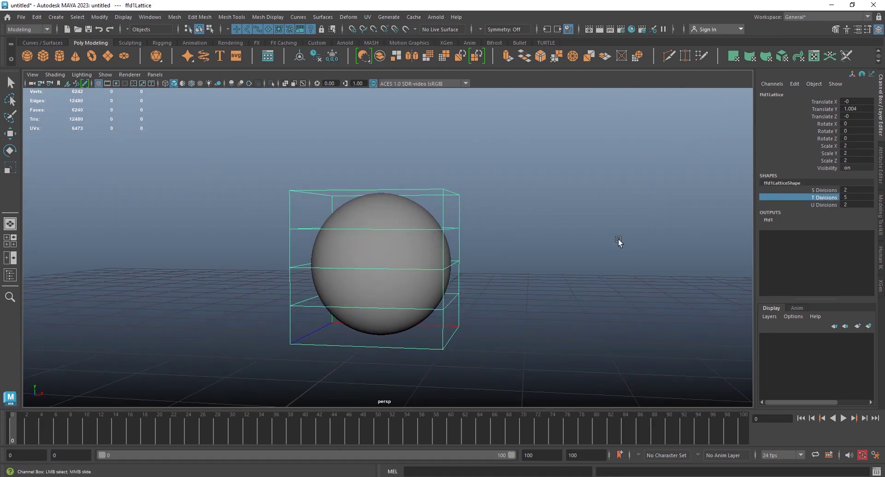
{"action": "middle_click_drag", "start_coordinate": [618, 240], "coordinate": [581, 239]}
{"action": "left_click_drag", "start_coordinate": [392, 253], "coordinate": [404, 236], "text": "alt"}
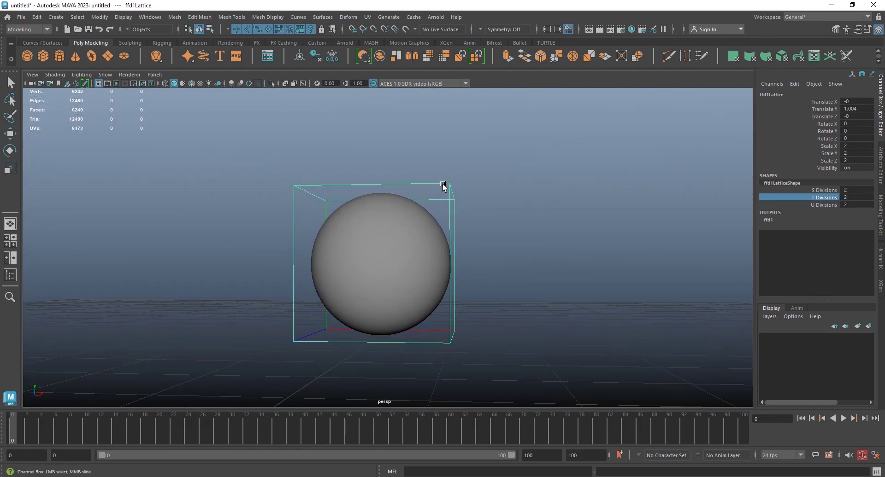
{"action": "right_click_drag", "start_coordinate": [447, 183], "coordinate": [454, 157]}
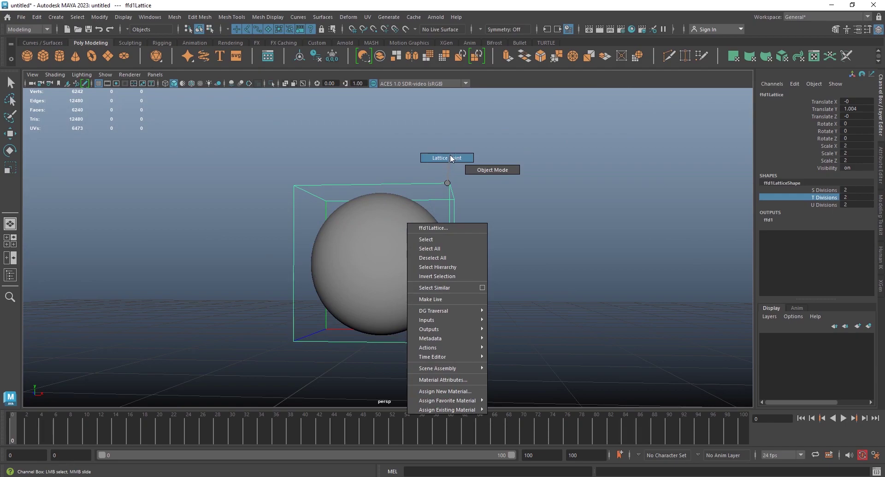
Reselect the lattice cage around the sphere with the Move tool active.
{"action": "key", "text": "w"}
{"action": "left_click", "coordinate": [513, 225]}
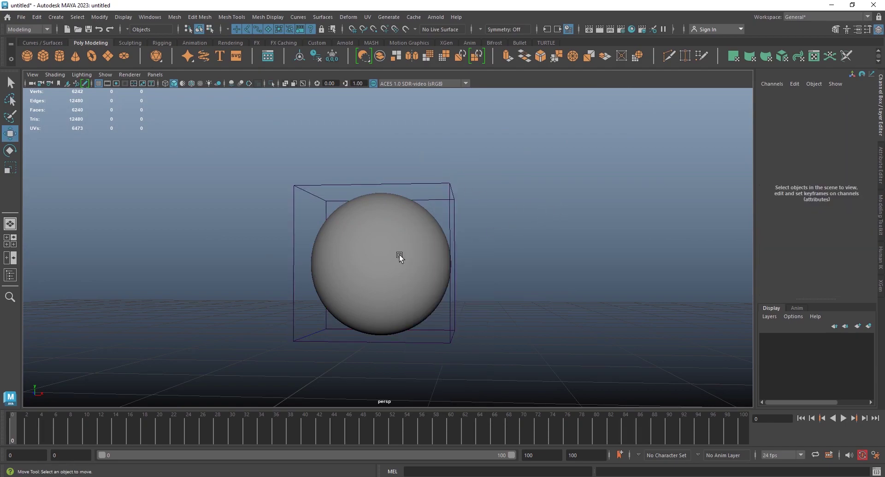
{"action": "left_click_drag", "start_coordinate": [483, 159], "coordinate": [445, 199]}
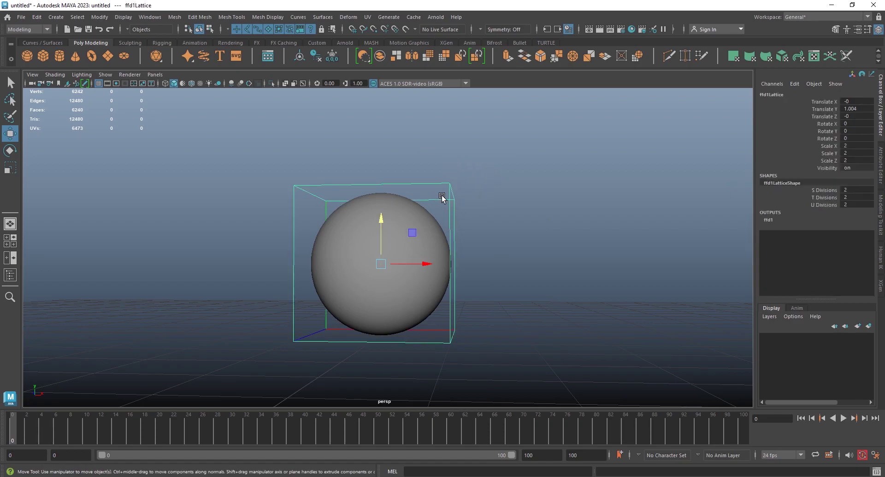
{"action": "left_click_drag", "start_coordinate": [480, 241], "coordinate": [486, 223], "text": "alt"}
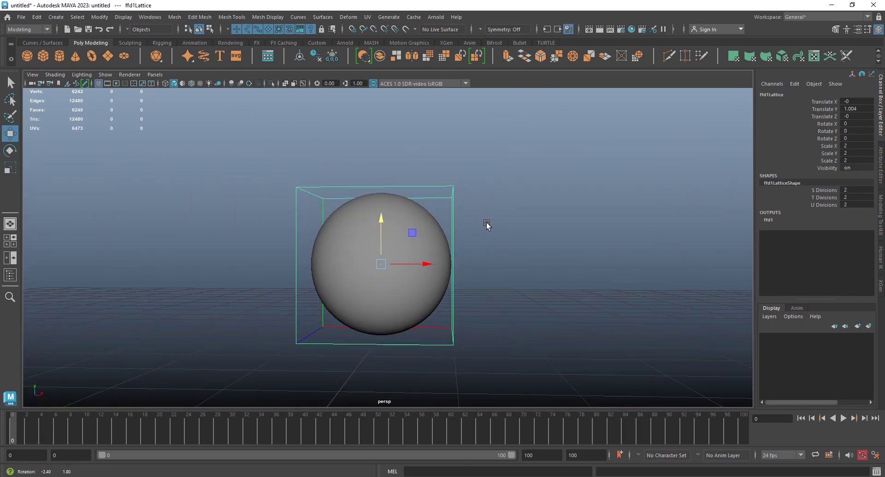
Switch to Lattice Point mode and select the four top lattice points.
{"action": "right_click", "coordinate": [452, 193]}
{"action": "left_click", "coordinate": [454, 168]}
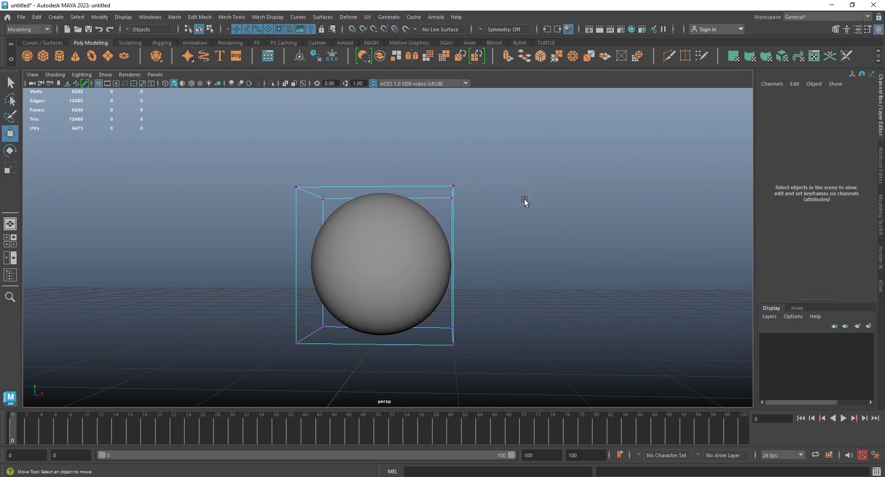
{"action": "mouse_move", "coordinate": [256, 155]}
{"action": "left_mouse_down"}
{"action": "mouse_move", "coordinate": [527, 206]}
{"action": "mouse_move", "coordinate": [468, 237]}
{"action": "left_mouse_up"}
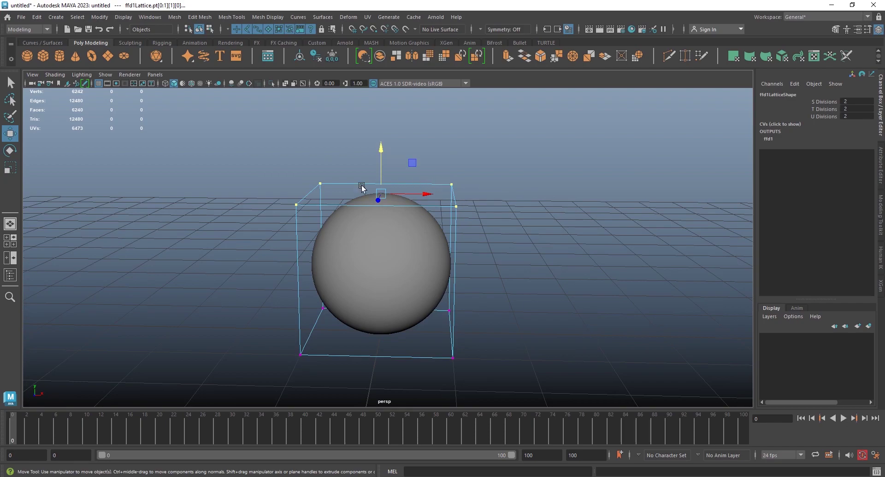
{"action": "left_click_drag", "start_coordinate": [330, 178], "coordinate": [328, 171], "text": "alt"}
{"action": "left_click", "coordinate": [223, 161]}
{"action": "mouse_move", "coordinate": [218, 159]}
{"action": "left_mouse_down"}
{"action": "mouse_move", "coordinate": [517, 200]}
{"action": "mouse_move", "coordinate": [501, 223]}
{"action": "left_mouse_up"}
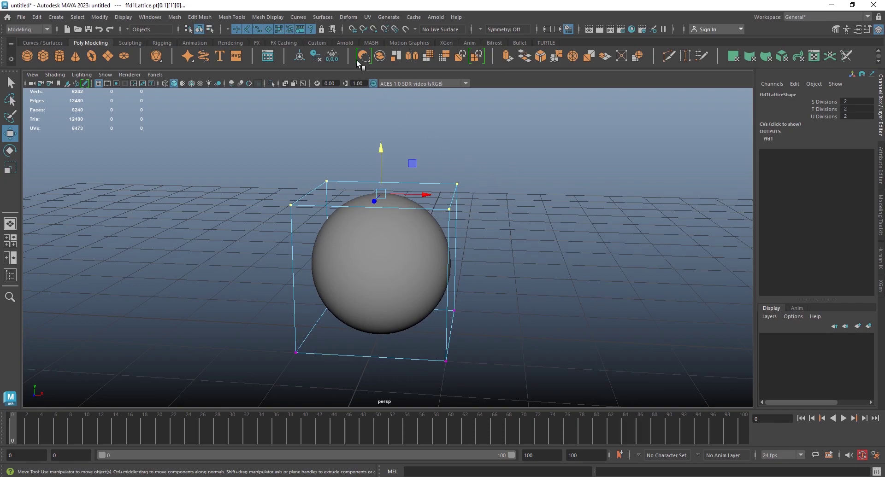
{"action": "left_click", "coordinate": [345, 17]}
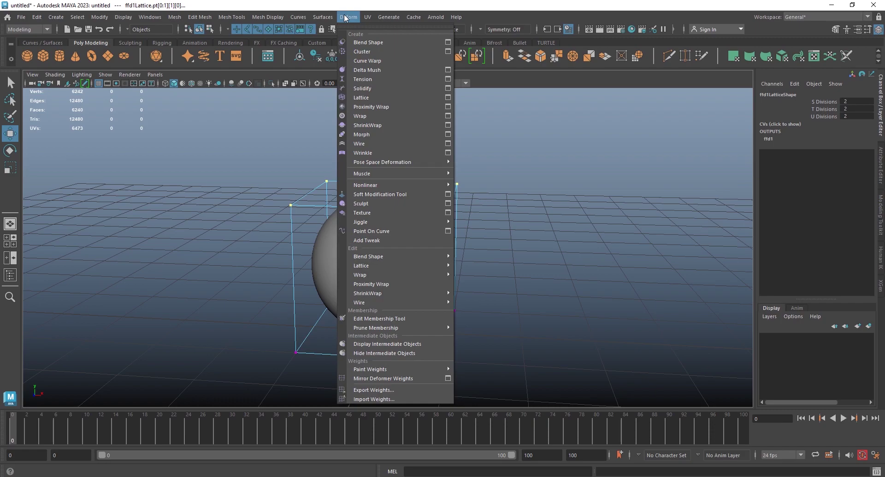
Create cluster1 on the top lattice points using reset, relative-mode cluster options.
{"action": "left_click", "coordinate": [448, 52]}
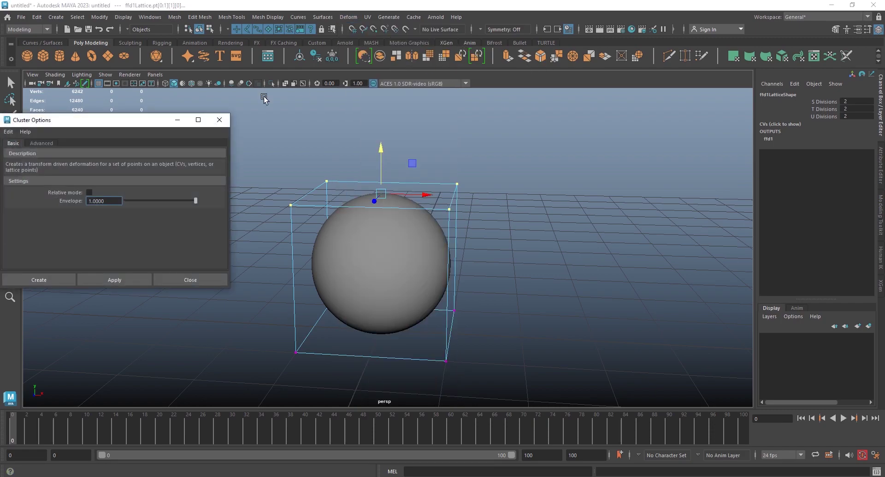
{"action": "mouse_move", "coordinate": [145, 125]}
{"action": "left_mouse_down"}
{"action": "mouse_move", "coordinate": [428, 157]}
{"action": "mouse_move", "coordinate": [694, 159]}
{"action": "left_mouse_up"}
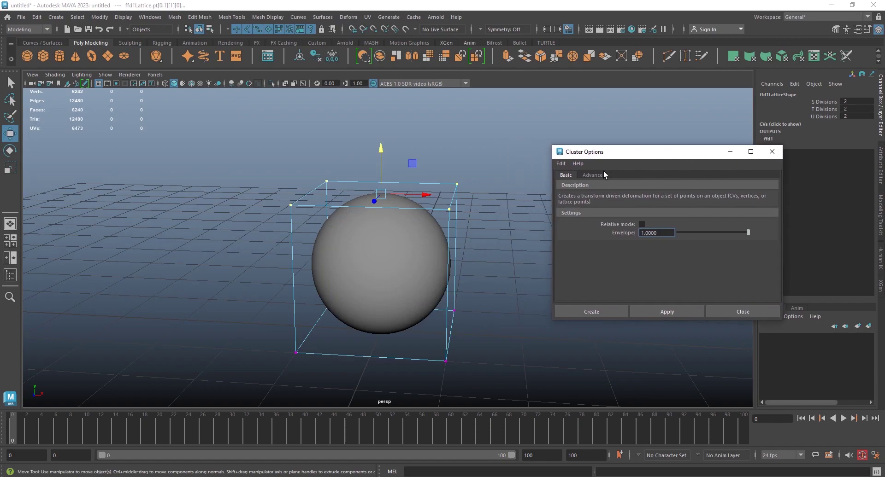
{"action": "left_click", "coordinate": [593, 176]}
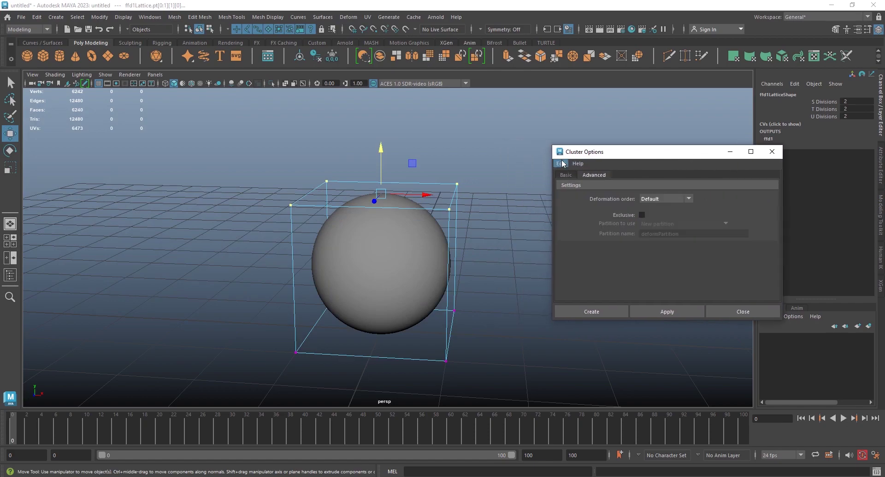
{"action": "left_click", "coordinate": [561, 163]}
{"action": "left_click", "coordinate": [573, 184]}
{"action": "left_click", "coordinate": [565, 176]}
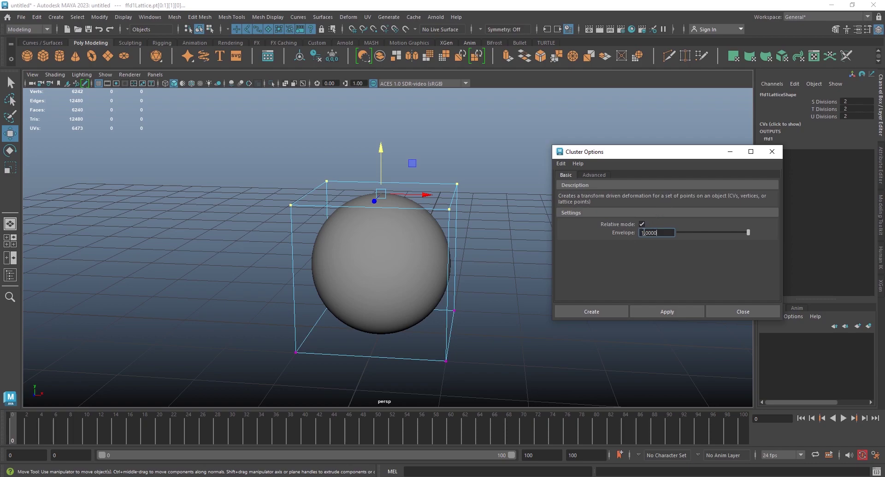
{"action": "left_click", "coordinate": [660, 309]}
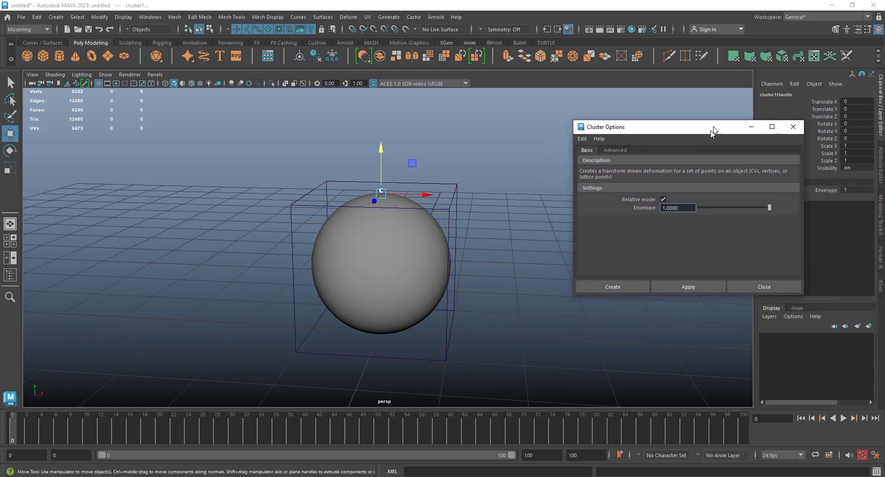
Move the options window aside and reselect the lattice.
{"action": "left_click_drag", "start_coordinate": [690, 159], "coordinate": [716, 125]}
{"action": "left_click", "coordinate": [526, 229]}
{"action": "left_click_drag", "start_coordinate": [525, 229], "coordinate": [492, 167], "text": "alt"}
{"action": "left_click_drag", "start_coordinate": [438, 162], "coordinate": [423, 225], "text": "alt"}
{"action": "left_click", "coordinate": [380, 182]}
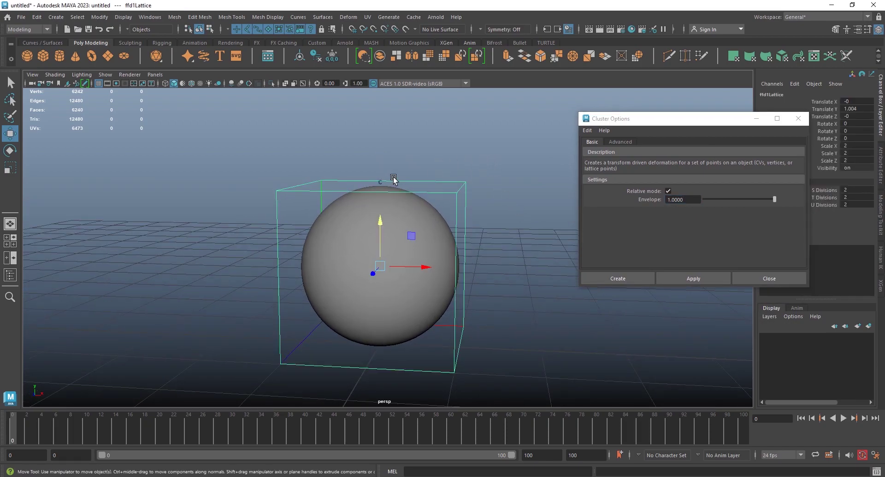
{"action": "mouse_move", "coordinate": [395, 178]}
{"action": "left_mouse_down", "text": "alt"}
{"action": "mouse_move", "coordinate": [405, 168]}
{"action": "mouse_move", "coordinate": [385, 137]}
{"action": "mouse_move", "coordinate": [397, 86]}
{"action": "left_mouse_up", "text": "alt"}
{"action": "scroll", "coordinate": [420, 199], "scroll_direction": "up", "scroll_amount": 2}
Test stretching with cluster1Handle, undo back to Translate Y 0, and reselect the lattice.
{"action": "left_click", "coordinate": [378, 167]}
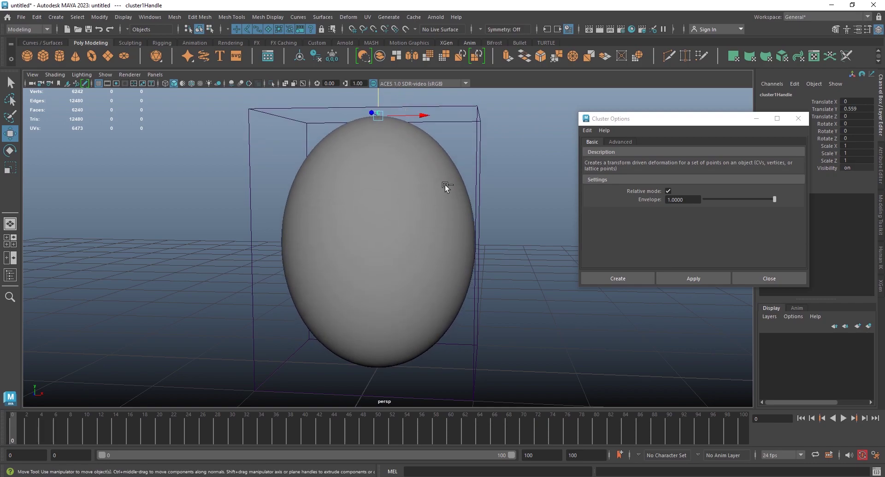
{"action": "key", "text": "ctrl+z"}
{"action": "mouse_move", "coordinate": [440, 259]}
{"action": "left_mouse_down", "text": "alt"}
{"action": "mouse_move", "coordinate": [444, 204]}
{"action": "mouse_move", "coordinate": [437, 231]}
{"action": "mouse_move", "coordinate": [451, 244]}
{"action": "left_mouse_up", "text": "alt"}
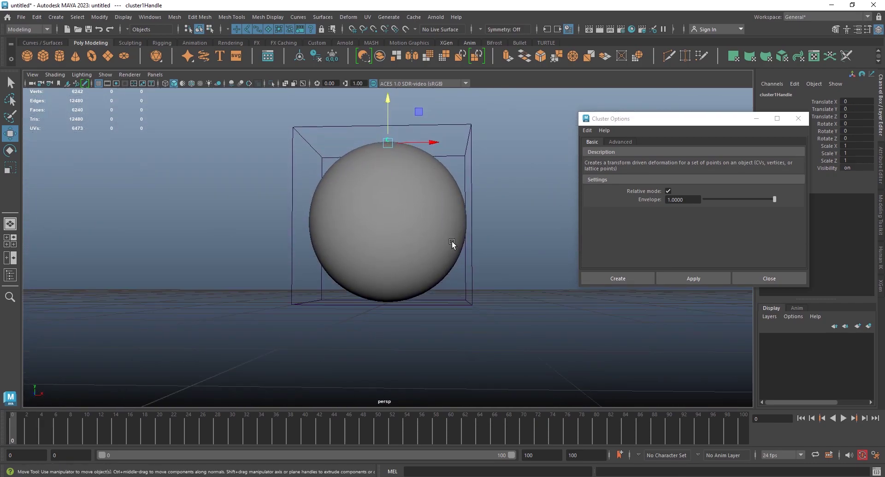
{"action": "left_click", "coordinate": [464, 307]}
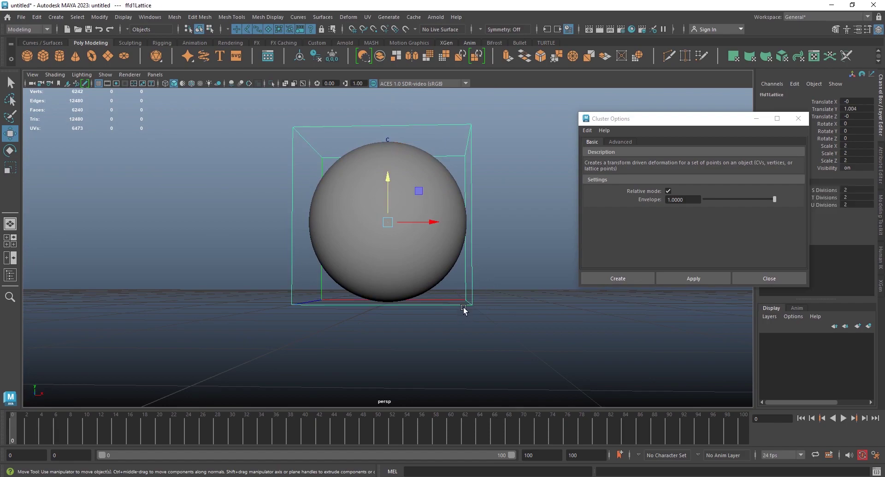
{"action": "right_click", "coordinate": [471, 282]}
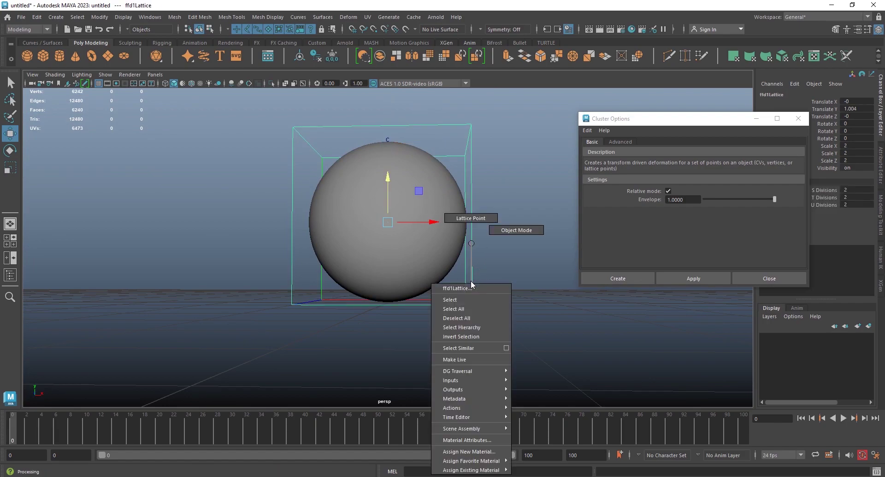
Select the bottom lattice points in Lattice Point mode.
{"action": "left_click", "coordinate": [471, 220]}
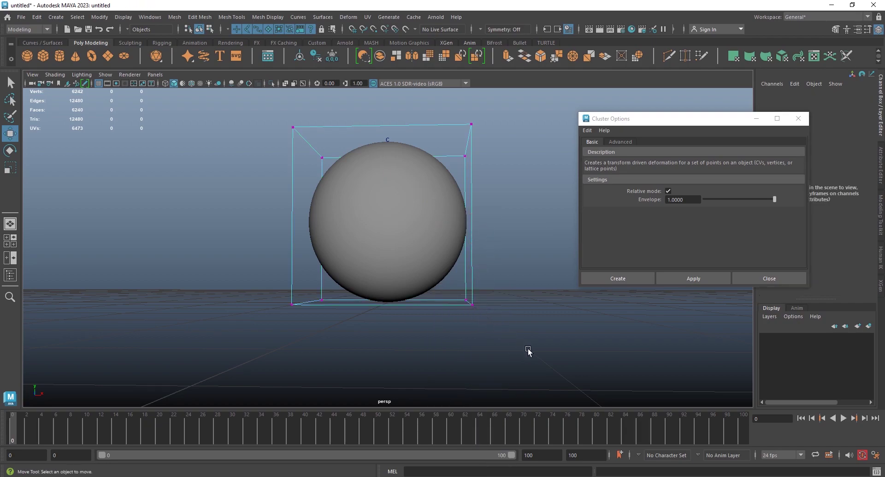
{"action": "left_click_drag", "start_coordinate": [528, 352], "coordinate": [202, 286]}
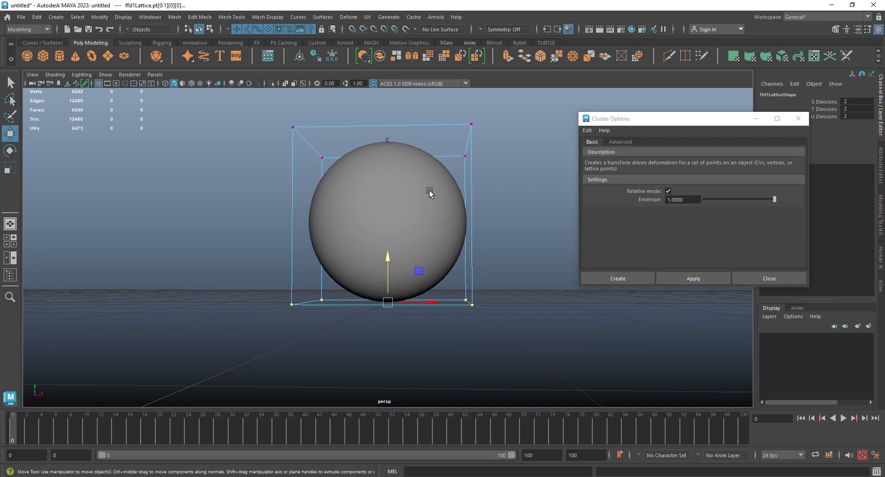
{"action": "left_click", "coordinate": [357, 19]}
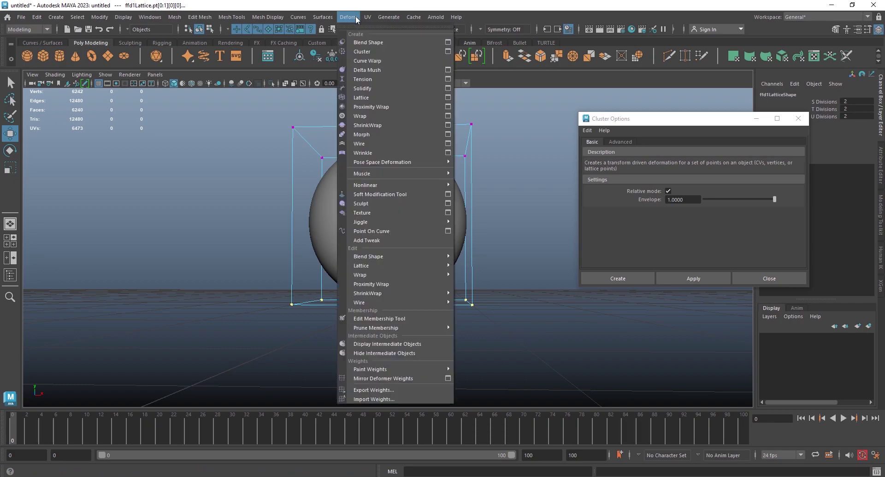
Reset the cluster options to relative mode, close them without creating, and reselect the bottom points.
{"action": "left_click", "coordinate": [364, 52]}
{"action": "left_click_drag", "start_coordinate": [702, 123], "coordinate": [606, 118]}
{"action": "left_click", "coordinate": [525, 124]}
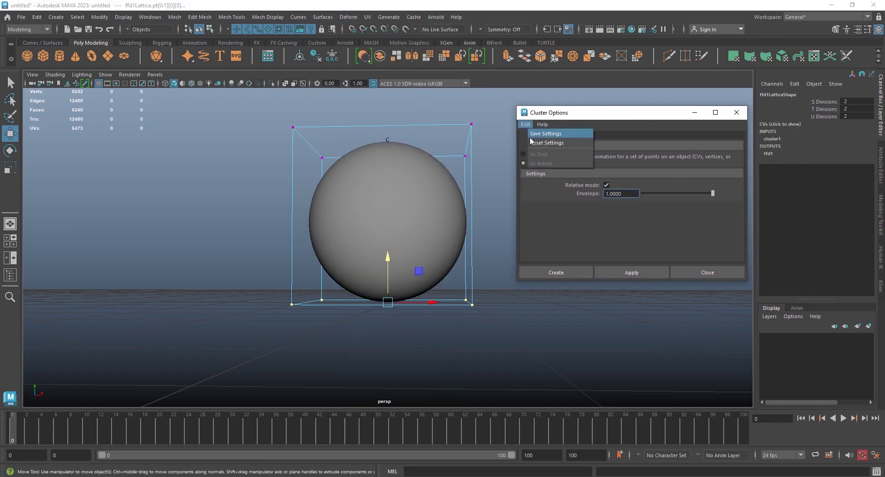
{"action": "left_click", "coordinate": [606, 185]}
{"action": "left_click", "coordinate": [606, 185]}
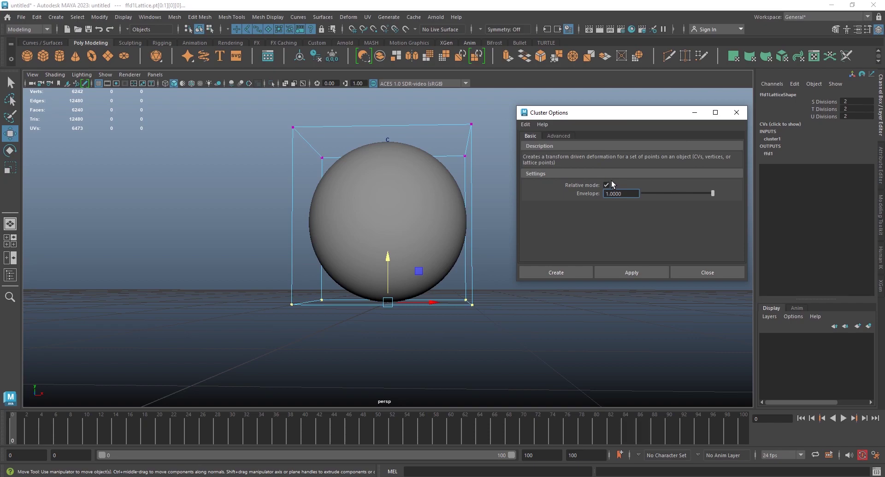
{"action": "left_click", "coordinate": [737, 274]}
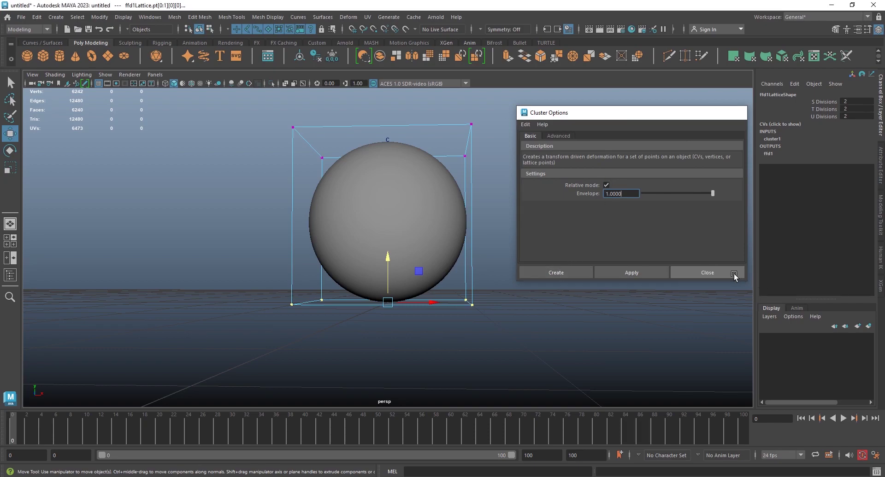
{"action": "left_click", "coordinate": [538, 347]}
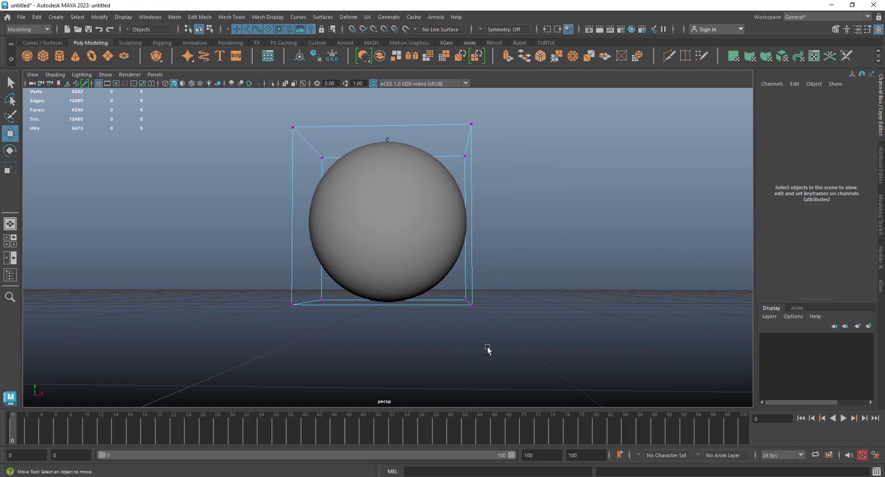
{"action": "left_click_drag", "start_coordinate": [498, 330], "coordinate": [263, 286]}
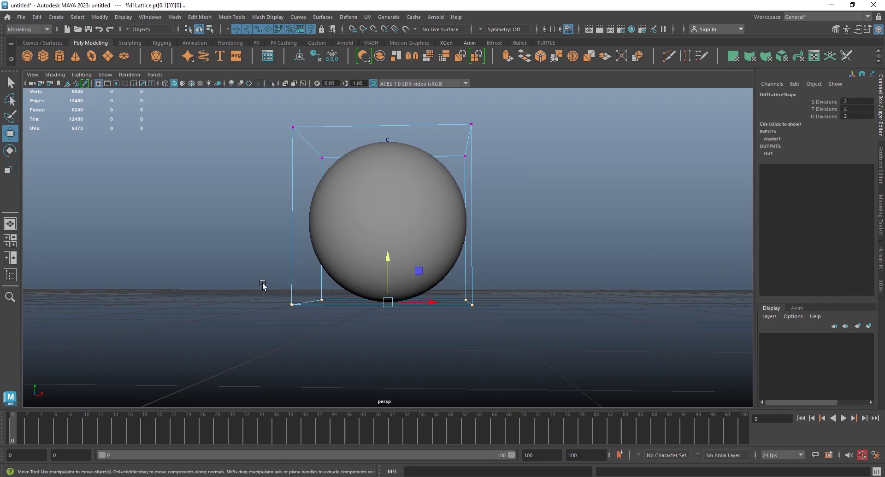
Create cluster2 on the bottom lattice points with reset, relative-mode cluster options.
{"action": "left_click", "coordinate": [348, 17]}
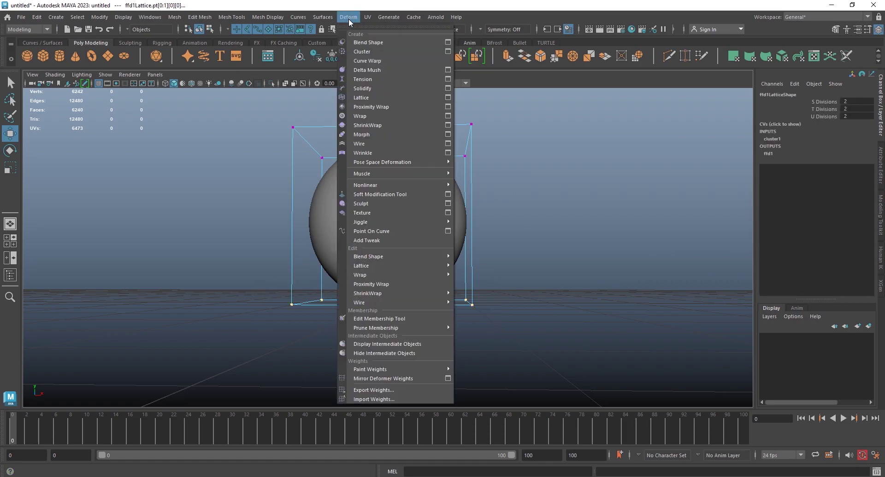
{"action": "left_click", "coordinate": [448, 52]}
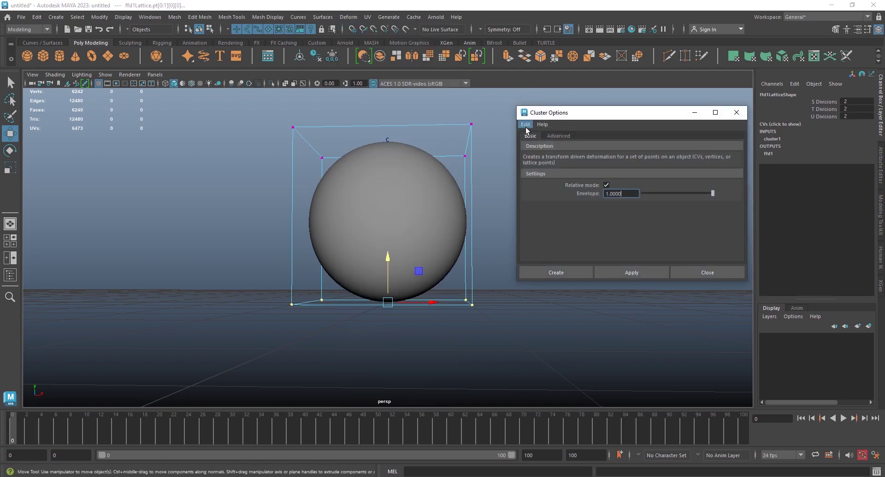
{"action": "left_click", "coordinate": [525, 124]}
{"action": "left_click", "coordinate": [534, 144]}
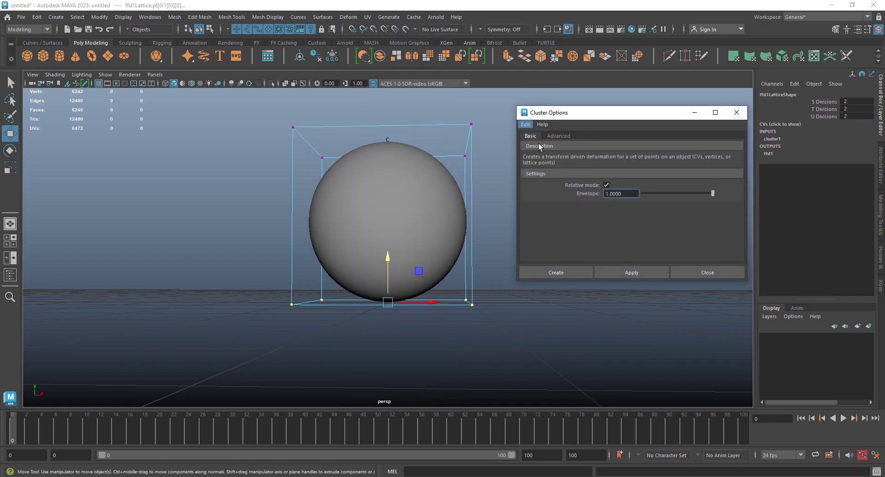
{"action": "left_click", "coordinate": [605, 185]}
{"action": "left_click", "coordinate": [573, 273]}
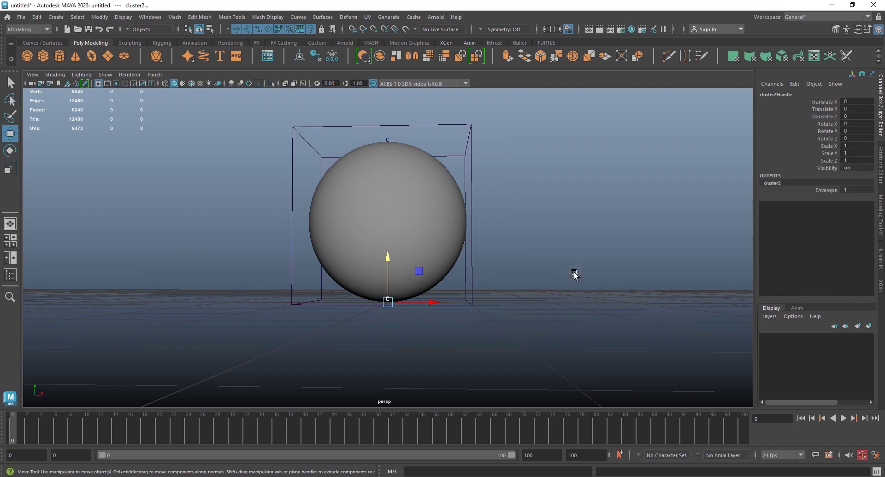
Test-move cluster2Handle to deform the sphere, undo it, and select the lattice cage.
{"action": "left_click_drag", "start_coordinate": [390, 258], "coordinate": [383, 270]}
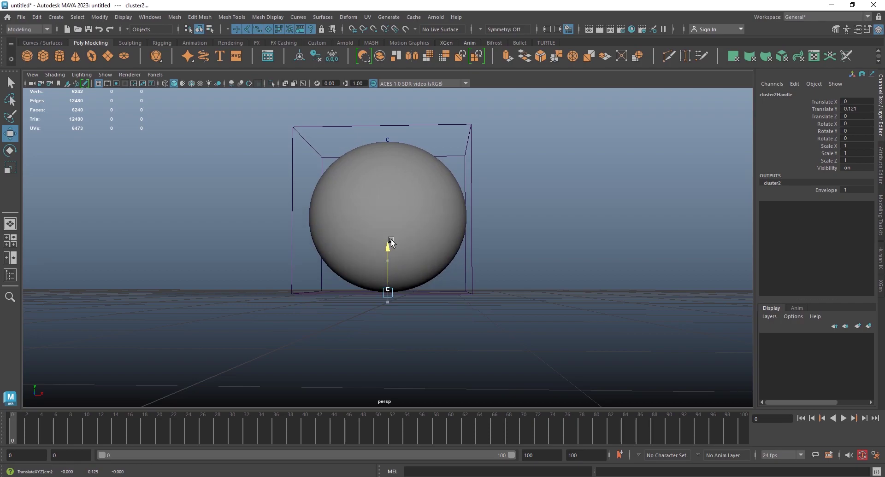
{"action": "left_click_drag", "start_coordinate": [383, 269], "coordinate": [395, 259]}
{"action": "key", "text": "ctrl+z"}
{"action": "mouse_move", "coordinate": [562, 257]}
{"action": "left_mouse_down", "text": "alt"}
{"action": "mouse_move", "coordinate": [558, 262]}
{"action": "mouse_move", "coordinate": [519, 213]}
{"action": "left_mouse_up", "text": "alt"}
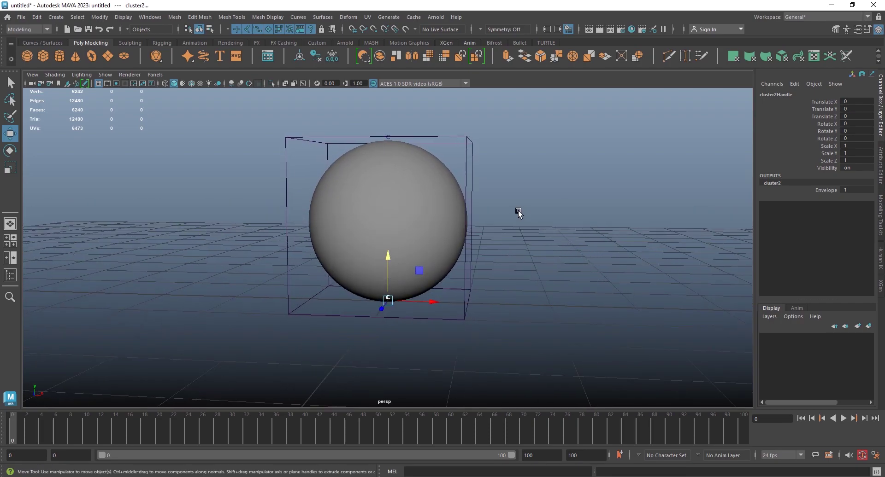
{"action": "left_click", "coordinate": [461, 148]}
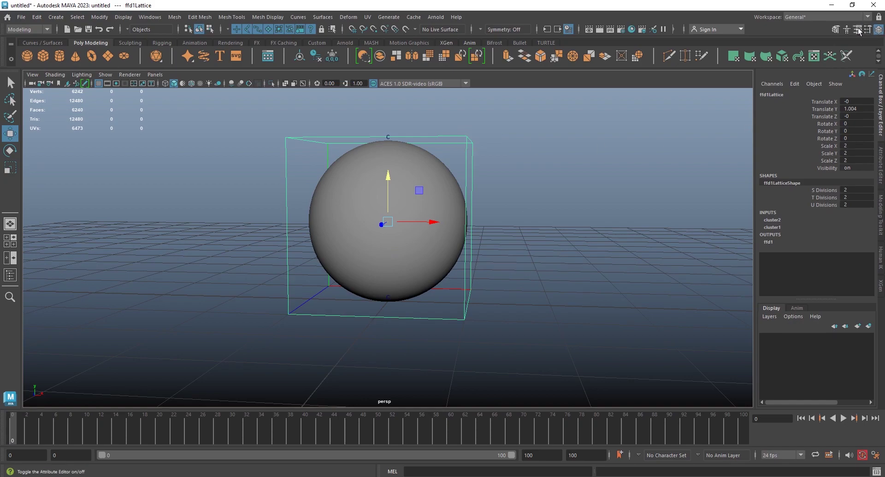
Assign the lattice to a new red layer named dont_touch and toggle its visibility to check.
{"action": "left_click", "coordinate": [869, 326]}
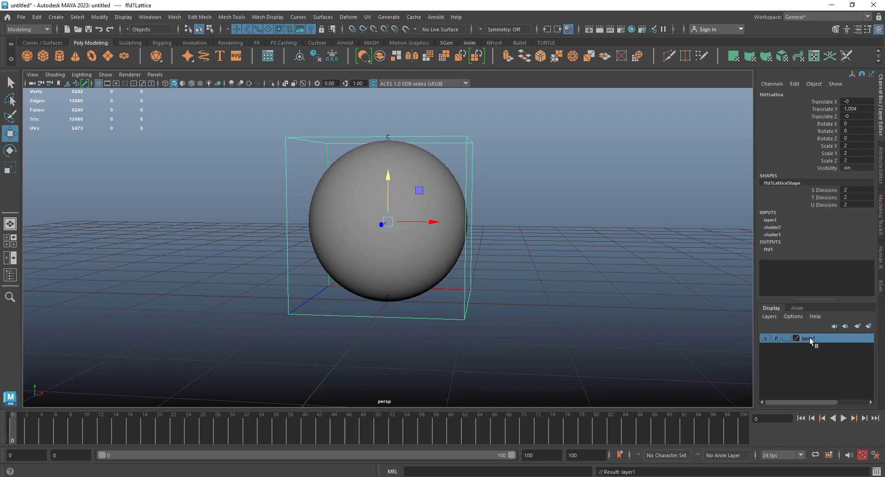
{"action": "double_click", "coordinate": [811, 338]}
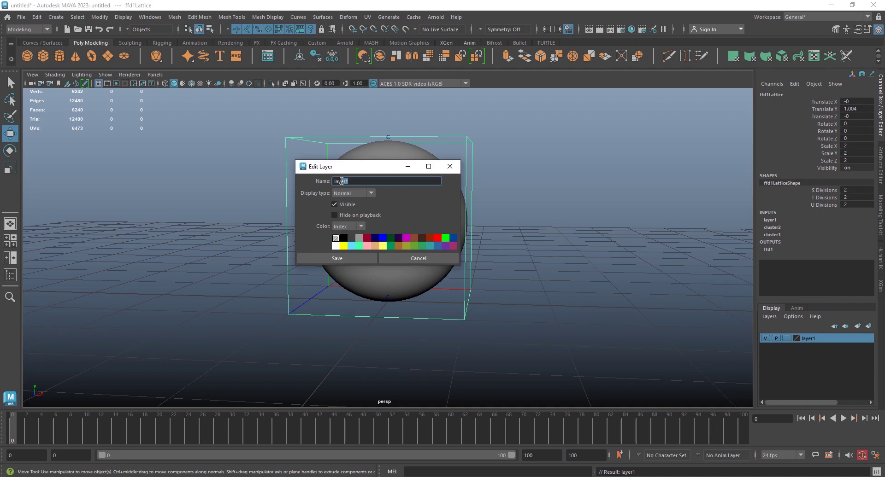
{"action": "left_click_drag", "start_coordinate": [349, 181], "coordinate": [326, 182]}
{"action": "type", "text": "dont_touch"}
{"action": "left_click", "coordinate": [364, 257]}
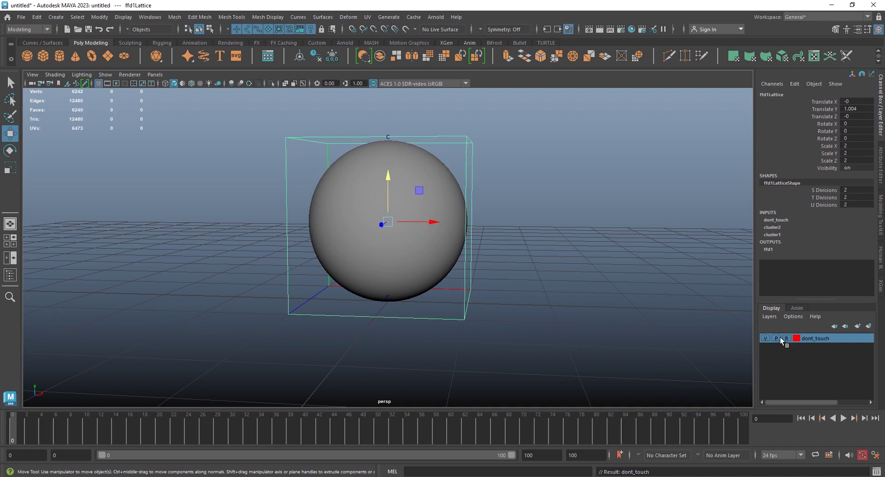
{"action": "left_click", "coordinate": [766, 338]}
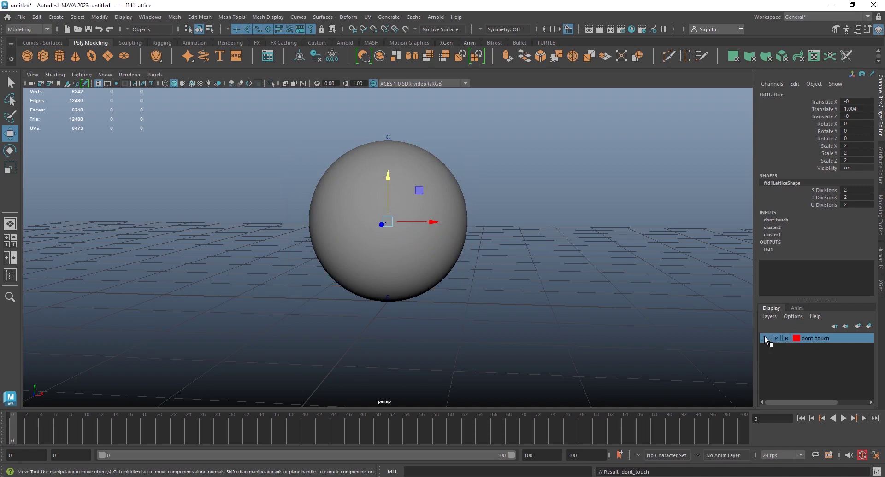
{"action": "left_click", "coordinate": [765, 338]}
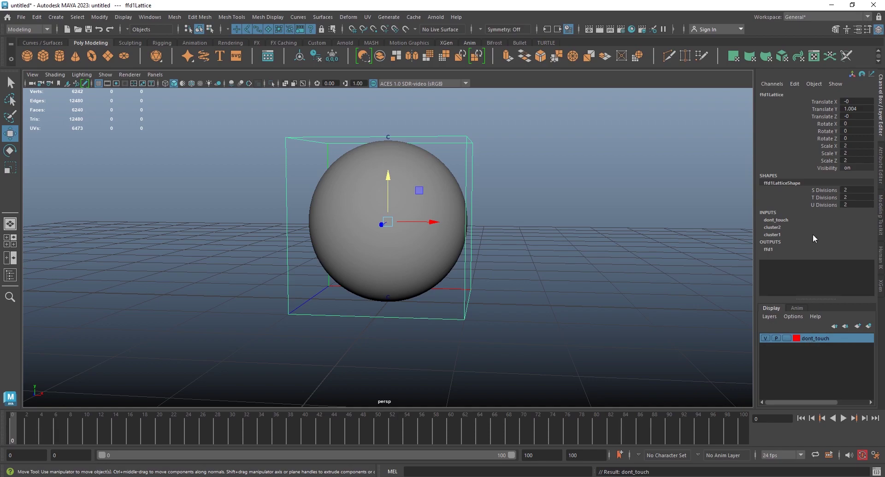
Locate the ffd1 tab in the lattice's Attribute Editor and set Outside Lattice to All.
{"action": "left_click", "coordinate": [857, 30]}
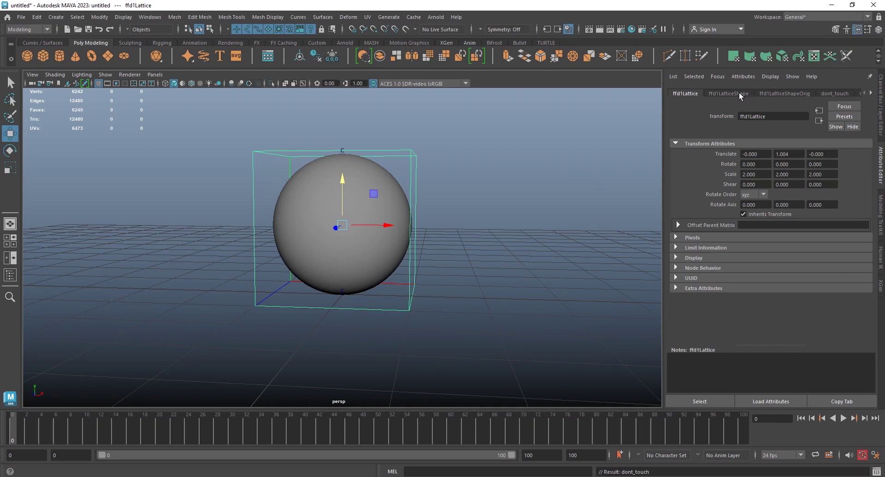
{"action": "left_click", "coordinate": [739, 94]}
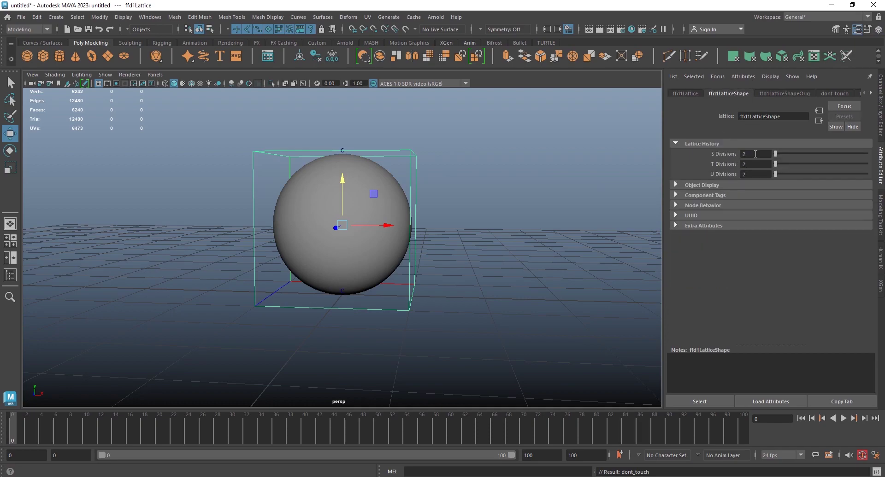
{"action": "left_click", "coordinate": [782, 91]}
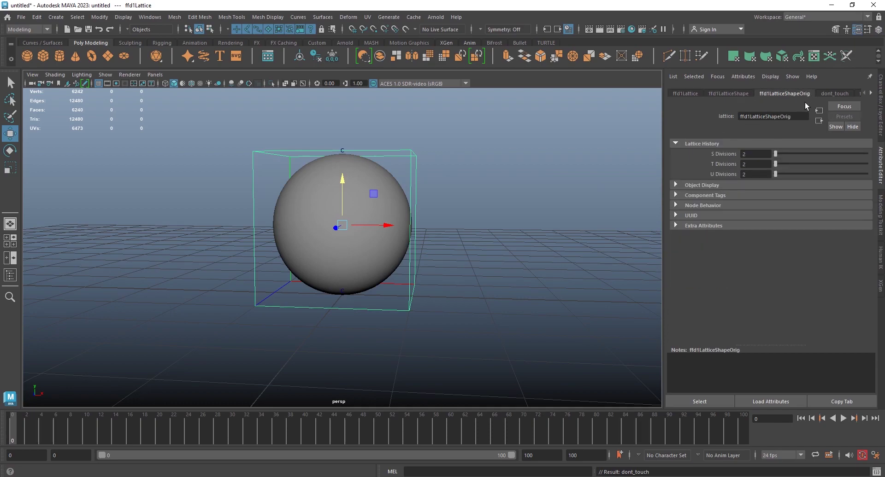
{"action": "left_click", "coordinate": [837, 95]}
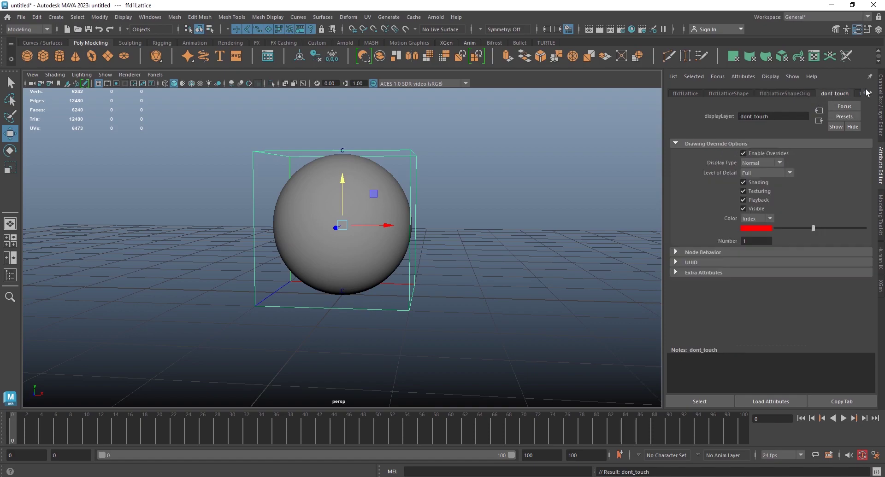
{"action": "left_click", "coordinate": [685, 95]}
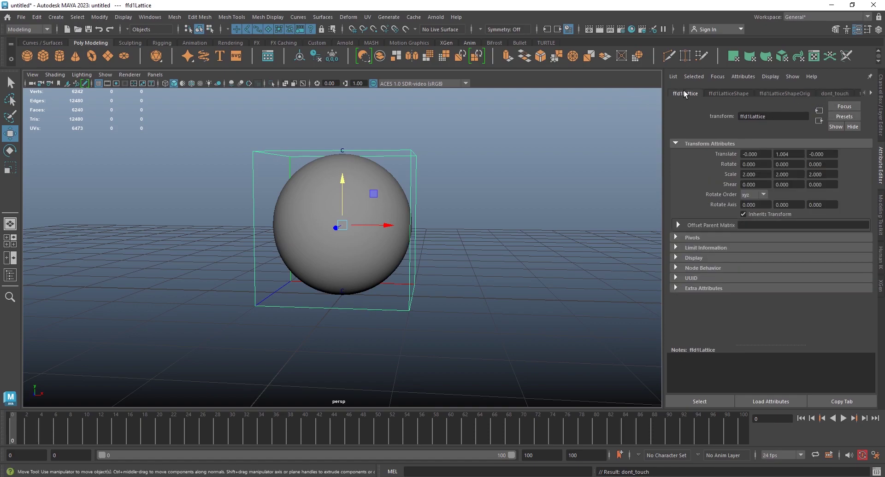
{"action": "left_click", "coordinate": [870, 93]}
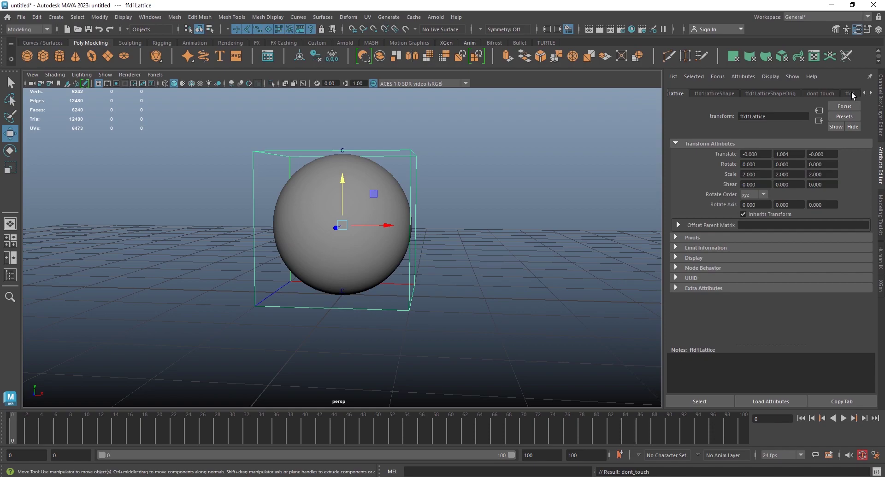
{"action": "left_click", "coordinate": [850, 94]}
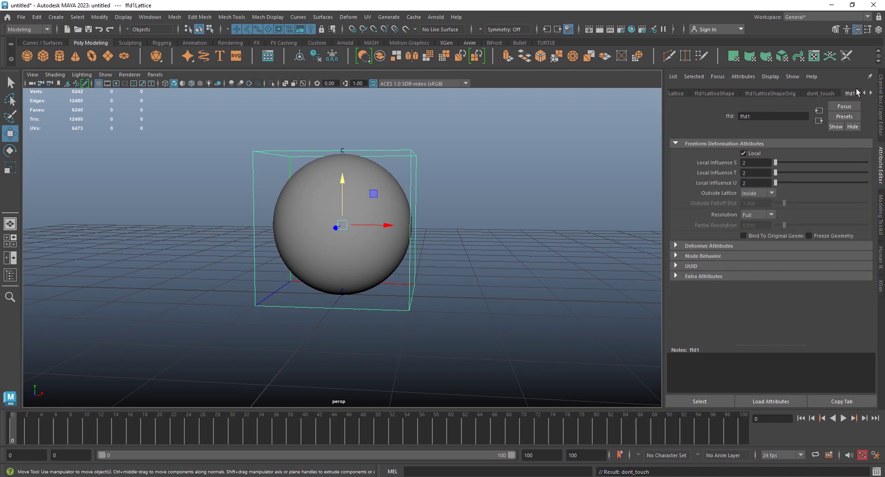
{"action": "left_click", "coordinate": [758, 194]}
{"action": "left_click", "coordinate": [429, 148]}
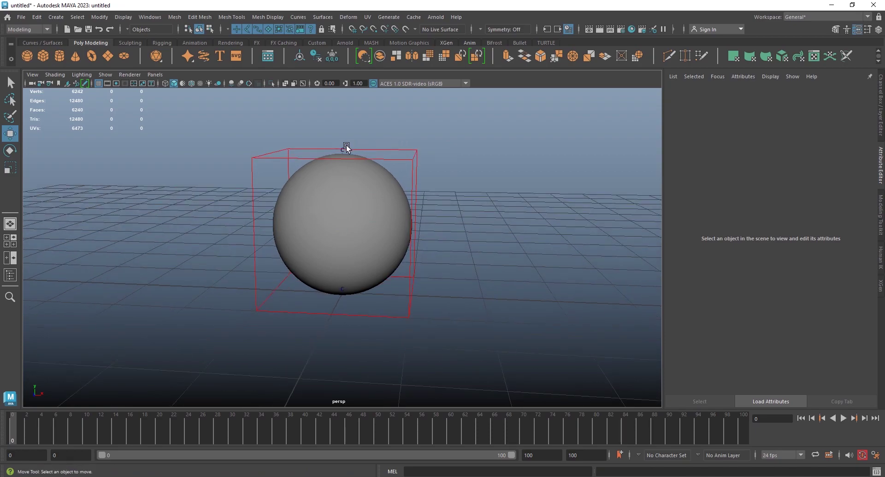
{"action": "left_click", "coordinate": [342, 149]}
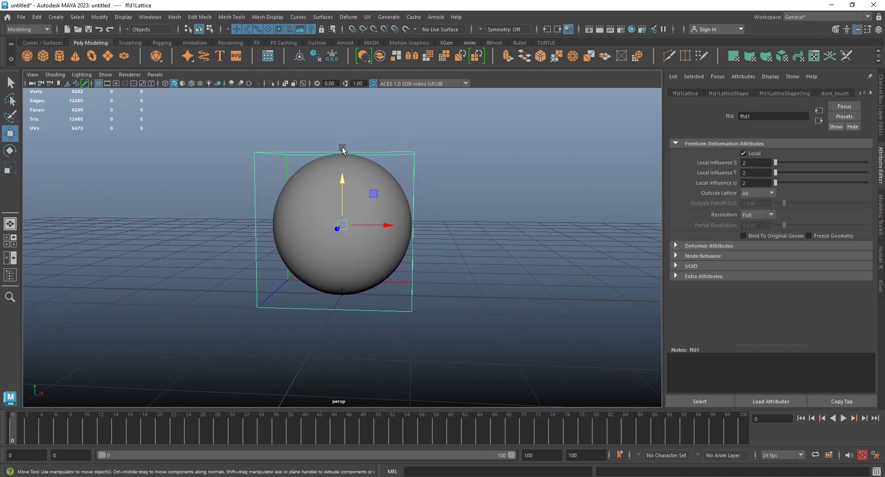
Test-move cluster1Handle to check the sphere deforms, then undo the move and deselect.
{"action": "left_click", "coordinate": [341, 149]}
{"action": "mouse_move", "coordinate": [343, 153]}
{"action": "left_mouse_down"}
{"action": "mouse_move", "coordinate": [306, 170]}
{"action": "mouse_move", "coordinate": [384, 176]}
{"action": "left_mouse_up"}
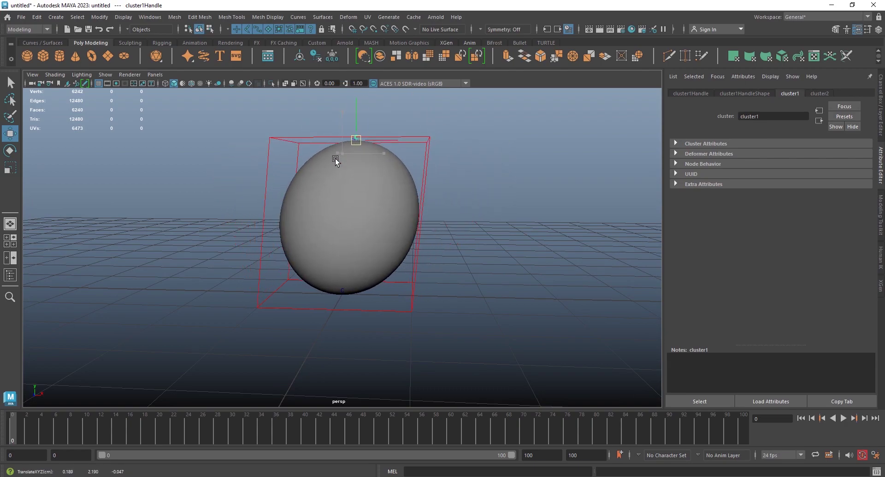
{"action": "key", "text": "ctrl+z"}
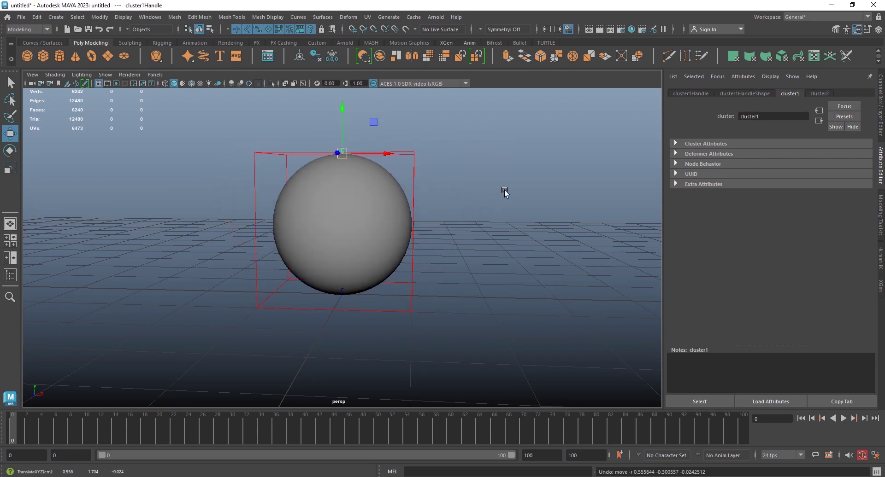
{"action": "left_click", "coordinate": [531, 189]}
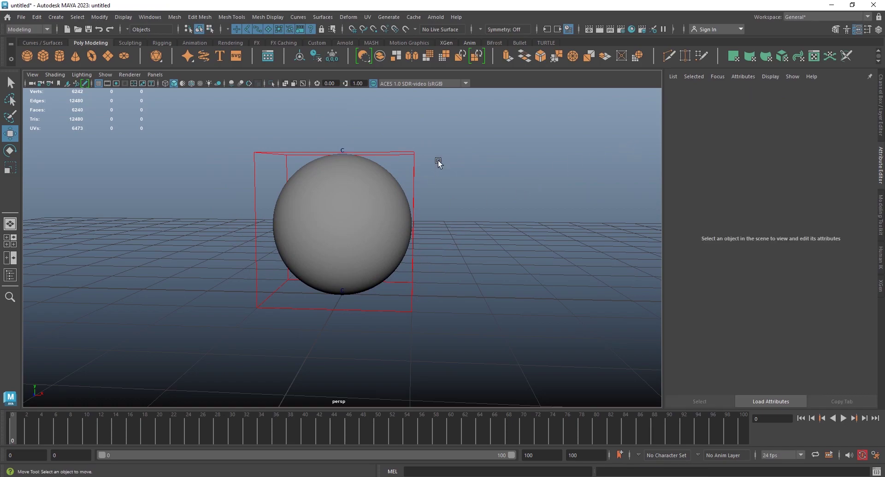
Hide the dont_touch layer so the lattice cage disappears around the sphere.
{"action": "left_click", "coordinate": [879, 30]}
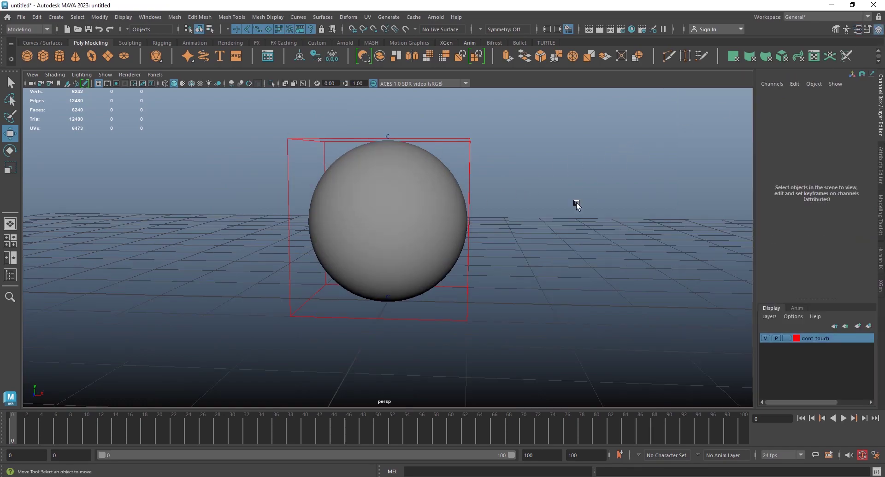
{"action": "left_click", "coordinate": [766, 338]}
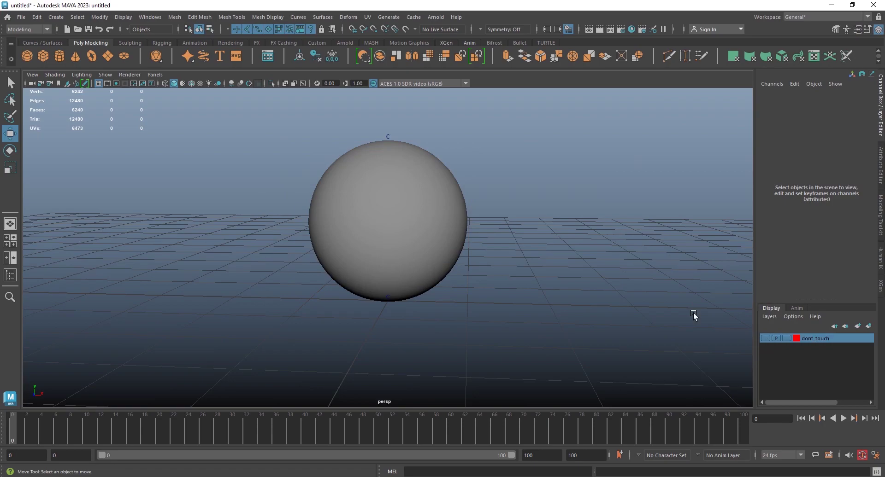
{"action": "left_click_drag", "start_coordinate": [402, 346], "coordinate": [420, 300], "text": "alt"}
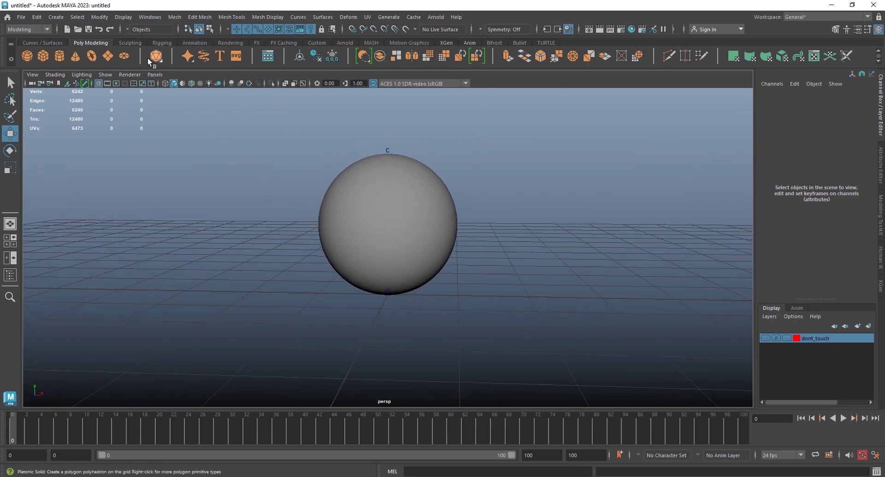
Create a NURBS circle around the sphere's base and a duplicate raised to its middle.
{"action": "left_click", "coordinate": [52, 43]}
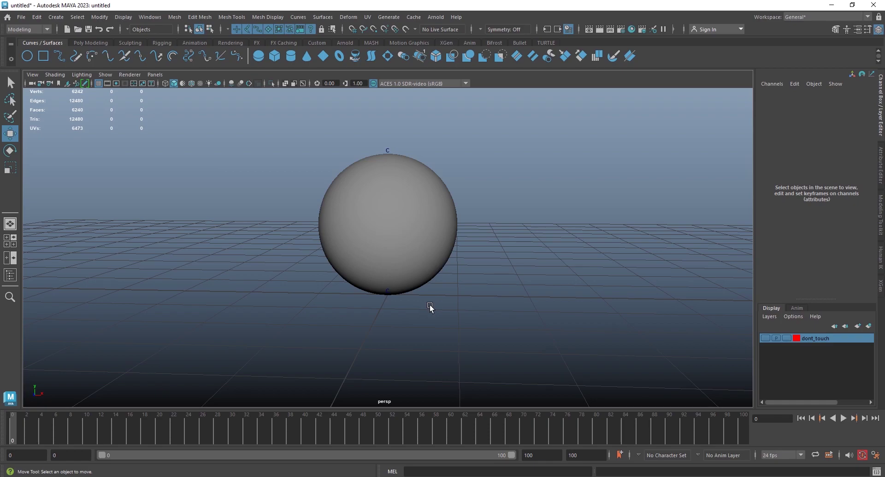
{"action": "left_click", "coordinate": [27, 58]}
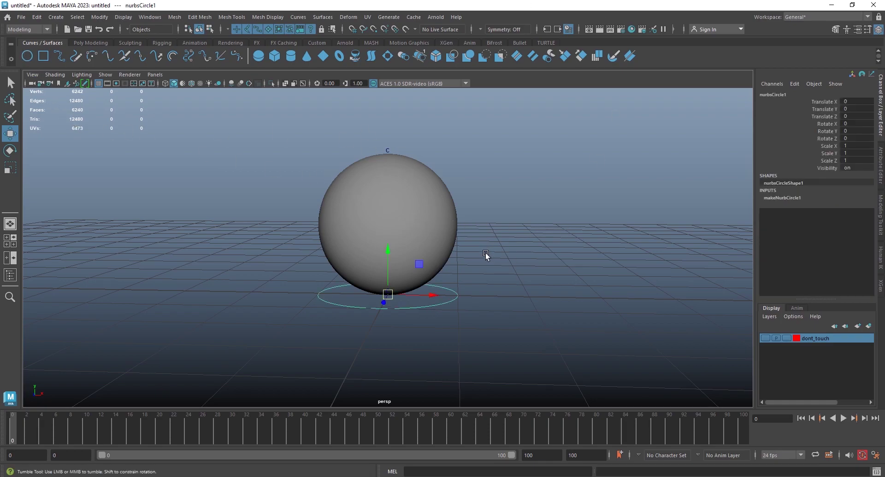
{"action": "left_click_drag", "start_coordinate": [485, 253], "coordinate": [488, 255], "text": "alt"}
{"action": "scroll", "coordinate": [511, 320], "scroll_direction": "up", "scroll_amount": 3}
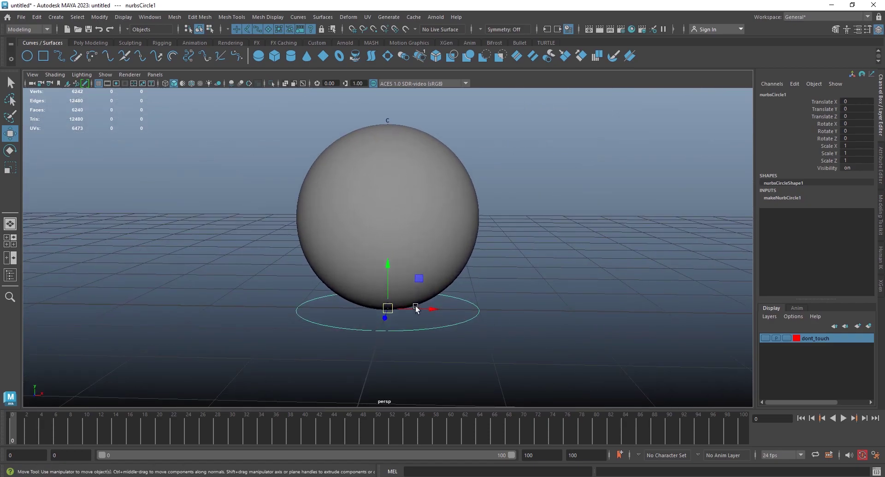
{"action": "key", "text": "ctrl+d"}
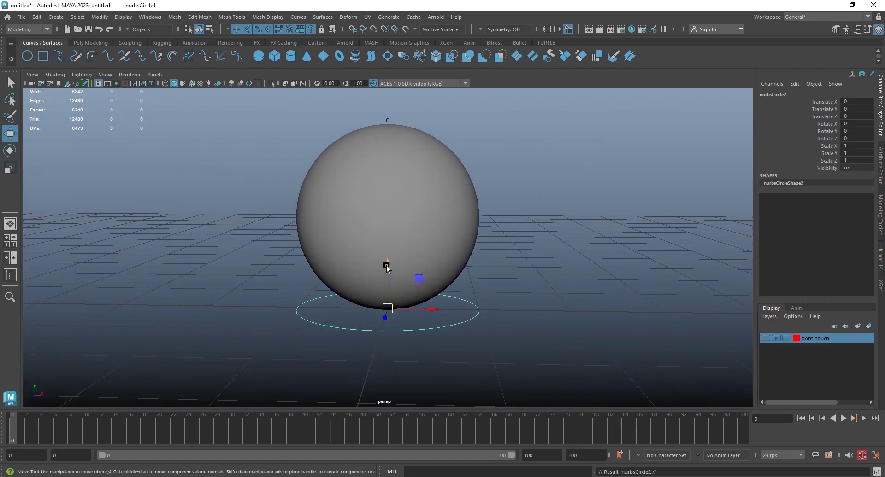
{"action": "left_click_drag", "start_coordinate": [388, 267], "coordinate": [394, 168]}
Duplicate the middle circle and raise the copy above the sphere's top to Y 2.082.
{"action": "key", "text": "r"}
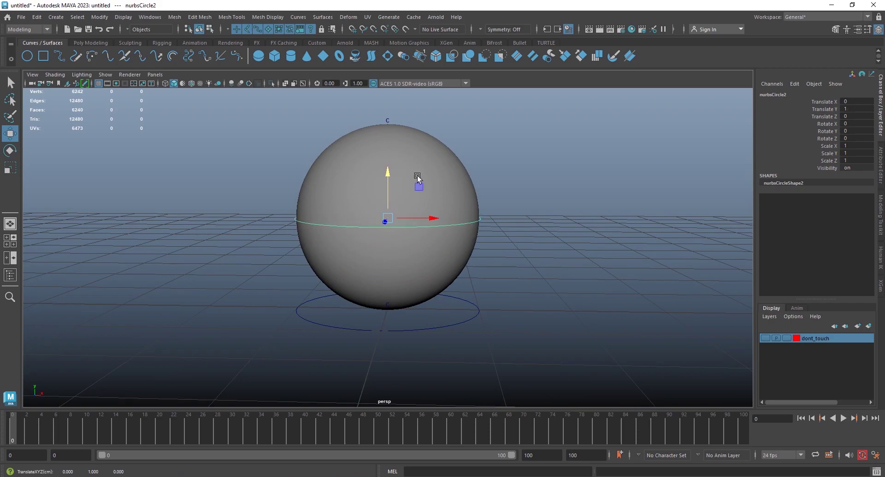
{"action": "mouse_move", "coordinate": [417, 224]}
{"action": "left_mouse_down", "text": "alt"}
{"action": "mouse_move", "coordinate": [410, 235]}
{"action": "mouse_move", "coordinate": [436, 240]}
{"action": "mouse_move", "coordinate": [474, 184]}
{"action": "mouse_move", "coordinate": [472, 195]}
{"action": "left_mouse_up", "text": "alt"}
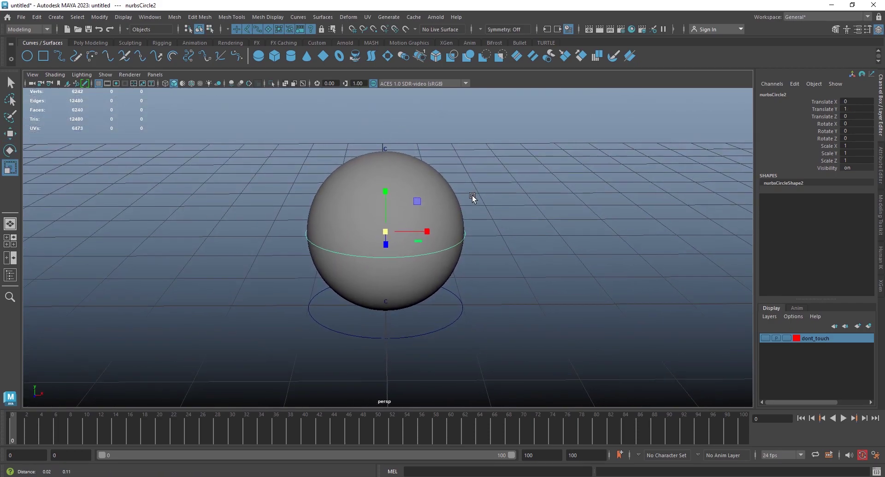
{"action": "key", "text": "w"}
{"action": "key", "text": "ctrl+d"}
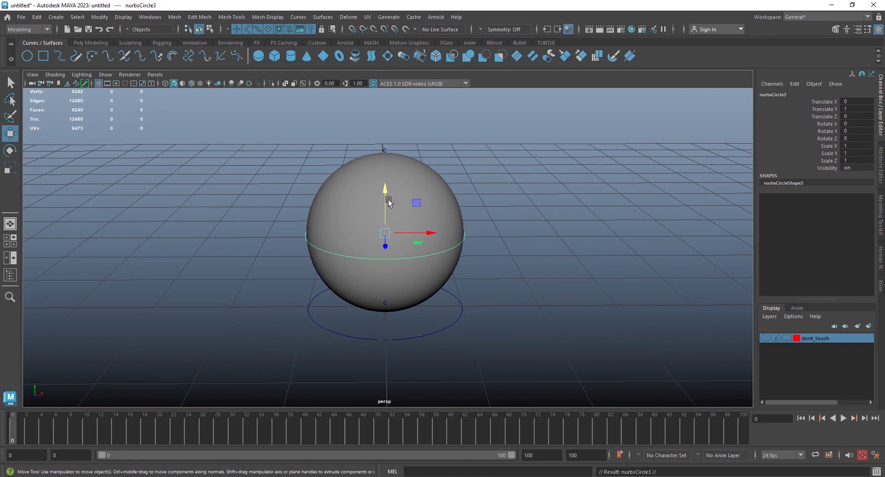
{"action": "mouse_move", "coordinate": [386, 198]}
{"action": "left_mouse_down"}
{"action": "mouse_move", "coordinate": [375, 99]}
{"action": "mouse_move", "coordinate": [372, 109]}
{"action": "left_mouse_up"}
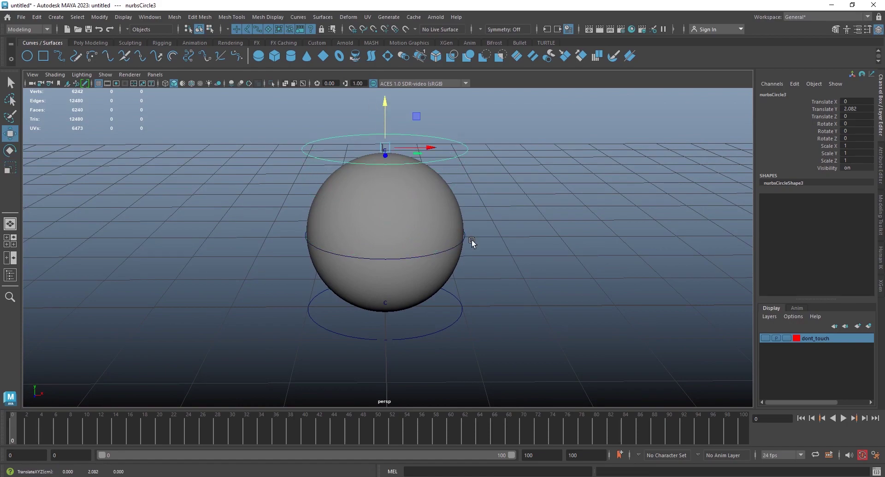
{"action": "left_click_drag", "start_coordinate": [471, 240], "coordinate": [466, 234], "text": "alt"}
Scale the equator circle uniformly to about 1.133.
{"action": "left_click", "coordinate": [456, 243]}
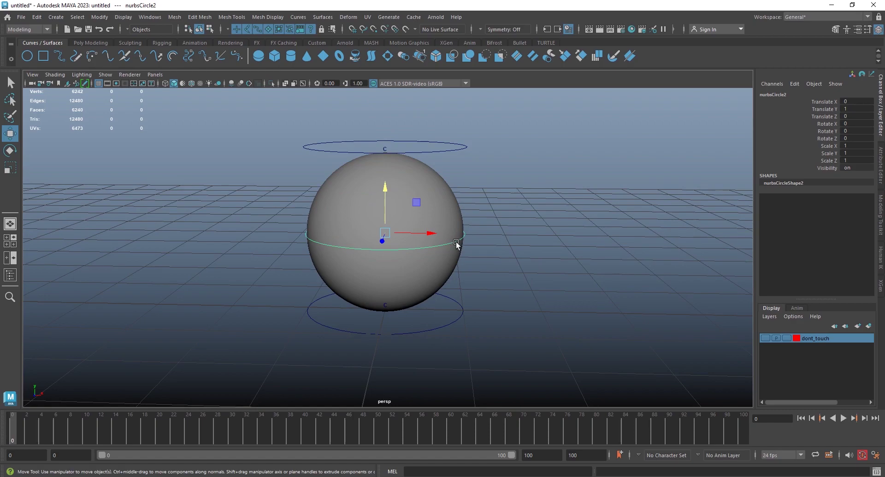
{"action": "key", "text": "r"}
{"action": "mouse_move", "coordinate": [410, 245]}
{"action": "left_mouse_down", "text": "alt"}
{"action": "mouse_move", "coordinate": [403, 253]}
{"action": "mouse_move", "coordinate": [383, 237]}
{"action": "mouse_move", "coordinate": [405, 224]}
{"action": "left_mouse_up", "text": "alt"}
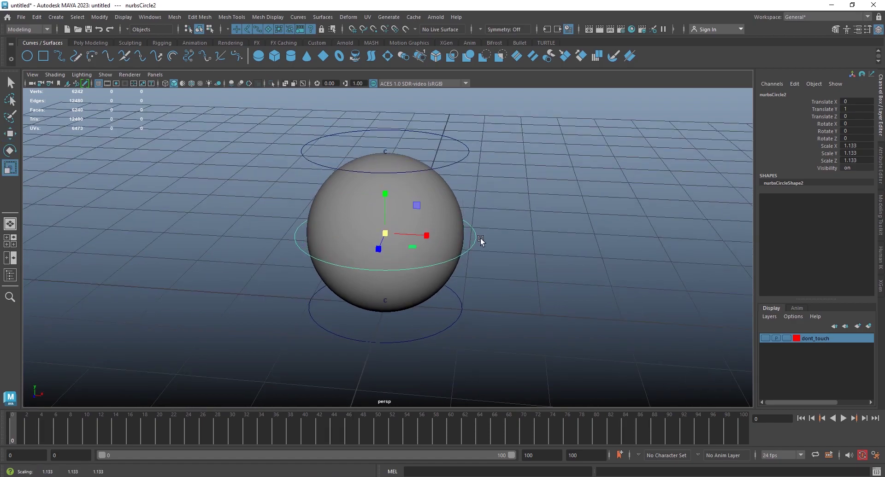
{"action": "left_click_drag", "start_coordinate": [480, 240], "coordinate": [481, 228], "text": "alt"}
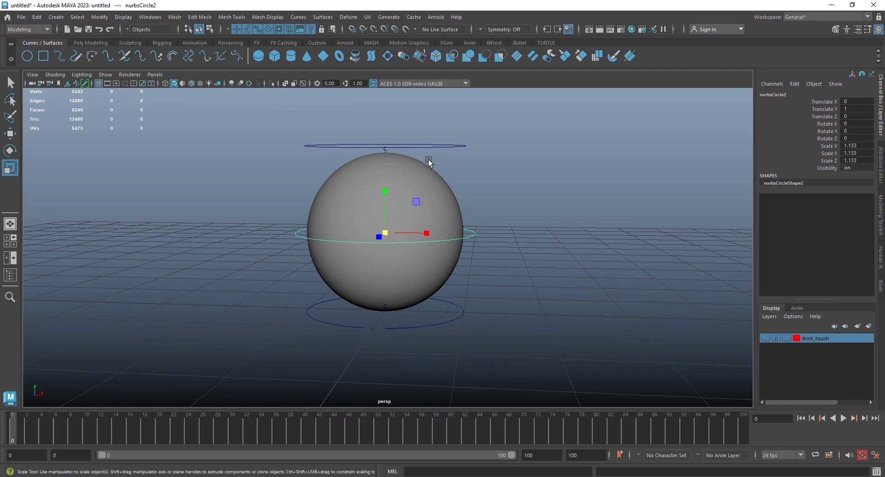
{"action": "left_click", "coordinate": [497, 198]}
{"action": "right_click_drag", "start_coordinate": [497, 198], "coordinate": [493, 336], "text": "alt"}
{"action": "scroll", "coordinate": [494, 336], "scroll_direction": "up", "scroll_amount": 2}
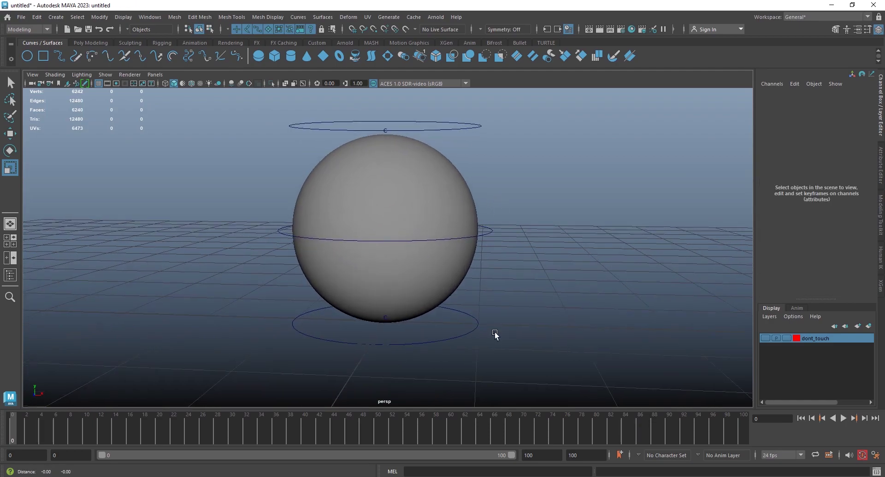
{"action": "left_click", "coordinate": [476, 329]}
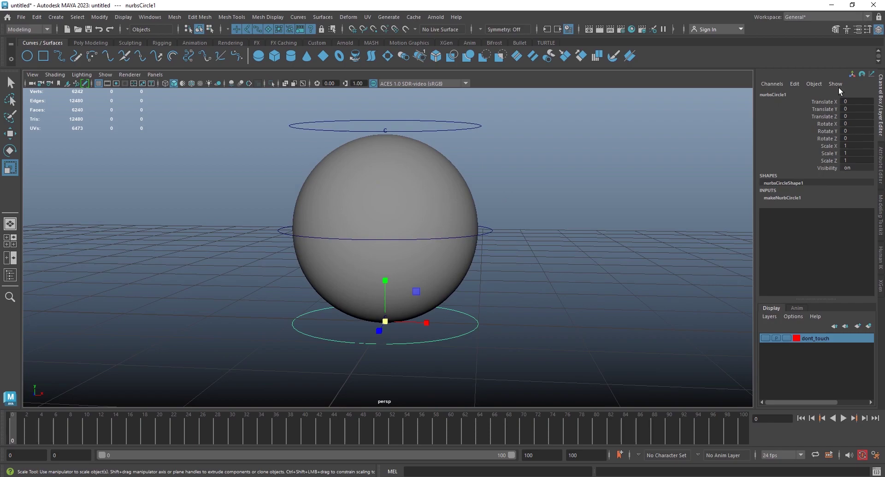
Enable drawing overrides on nurbsCircleShape1 and set its Index colour to yellow.
{"action": "left_click", "coordinate": [858, 29]}
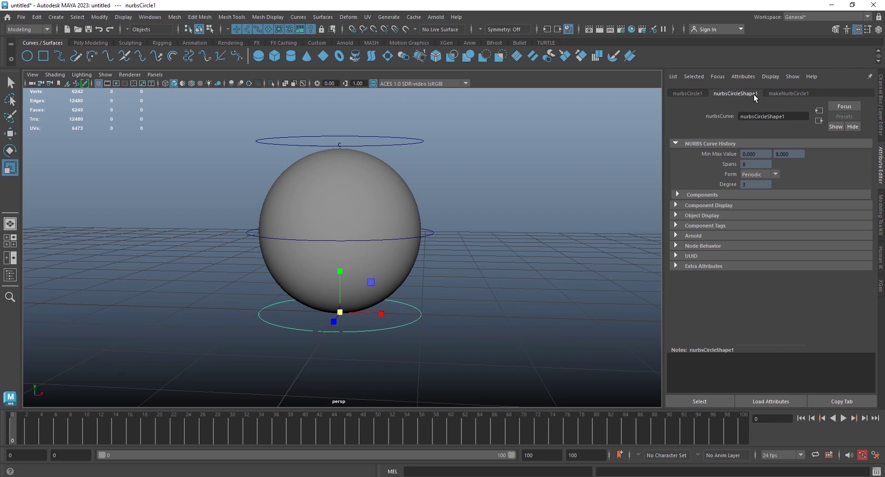
{"action": "left_click", "coordinate": [698, 215]}
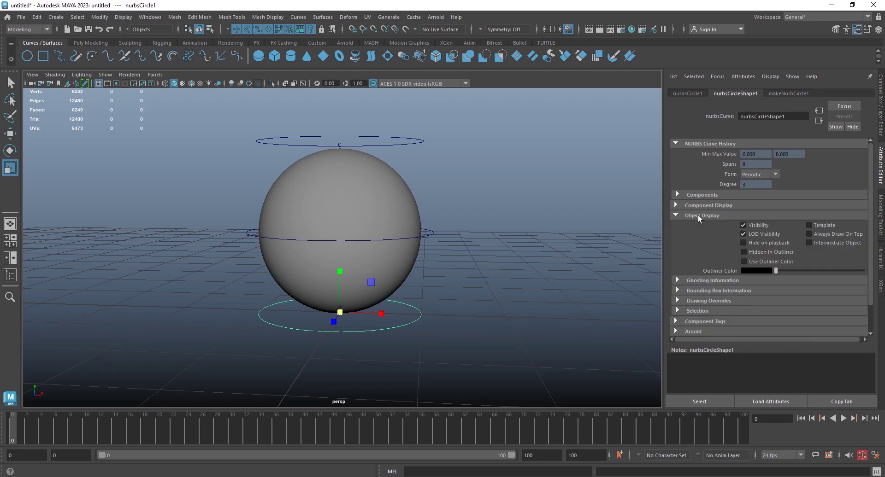
{"action": "left_click", "coordinate": [697, 302]}
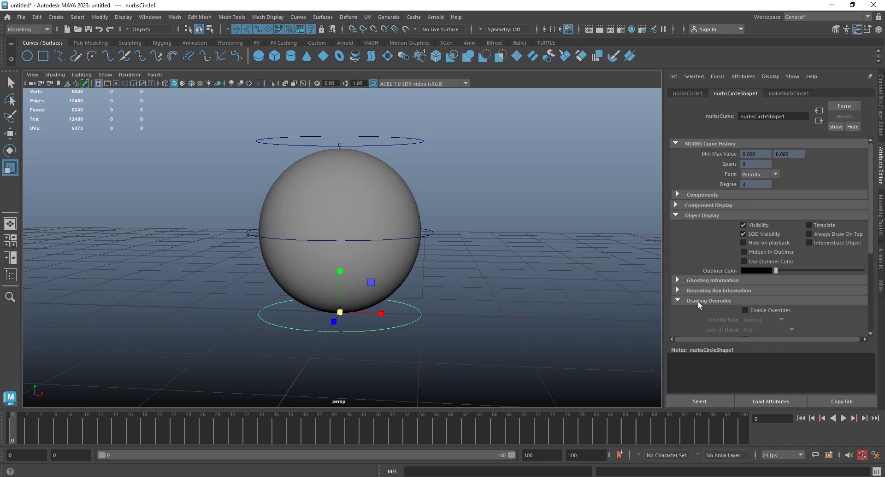
{"action": "scroll", "coordinate": [706, 312], "scroll_direction": "down", "scroll_amount": 3}
{"action": "left_click", "coordinate": [758, 227]}
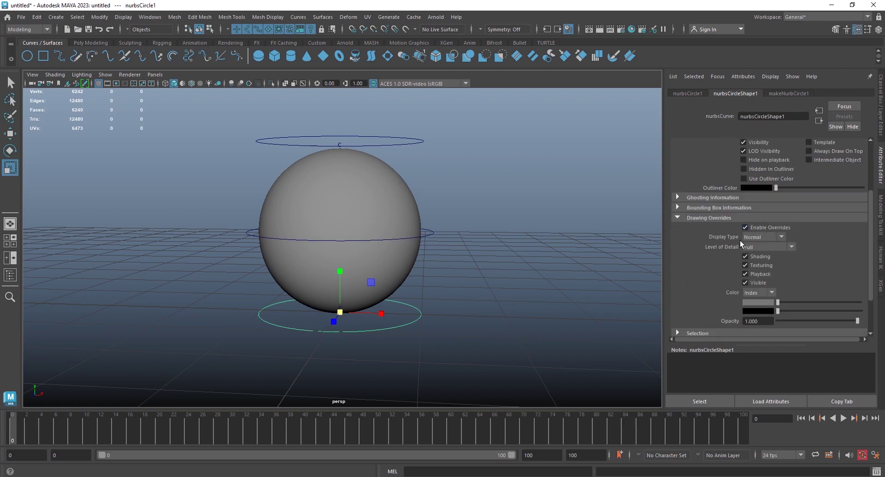
{"action": "scroll", "coordinate": [714, 259], "scroll_direction": "down", "scroll_amount": 1}
{"action": "left_click", "coordinate": [757, 265]}
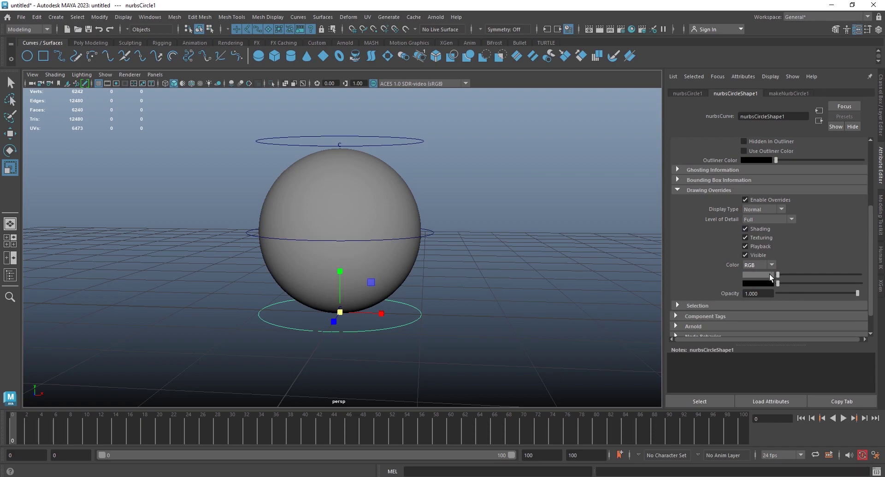
{"action": "left_click_drag", "start_coordinate": [780, 274], "coordinate": [786, 273]}
{"action": "scroll", "coordinate": [800, 267], "scroll_direction": "down", "scroll_amount": 2}
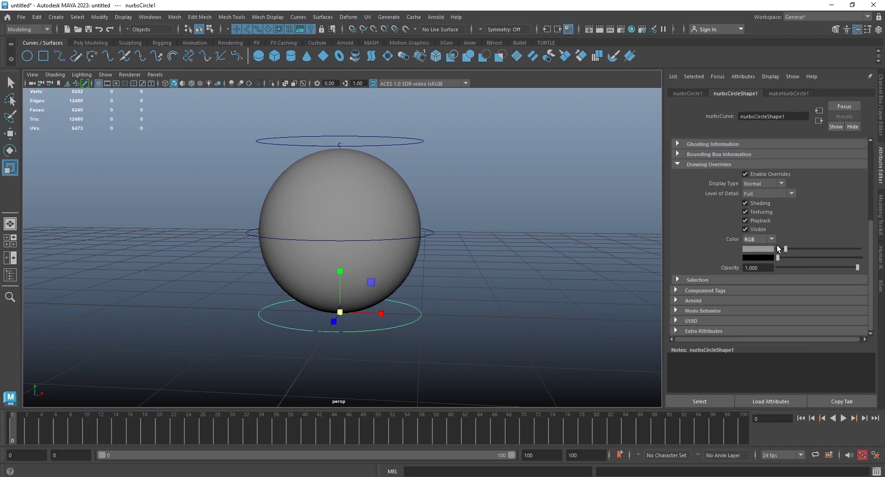
{"action": "left_click", "coordinate": [773, 238]}
{"action": "left_click_drag", "start_coordinate": [786, 249], "coordinate": [834, 252]}
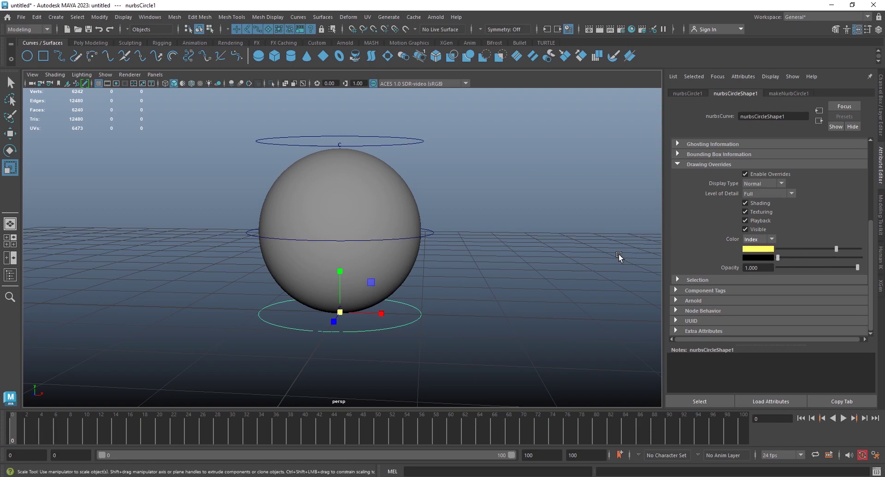
Enable drawing overrides on the top circle, nurbsCircleShape3, and set its Index colour to yellow.
{"action": "left_click", "coordinate": [566, 278]}
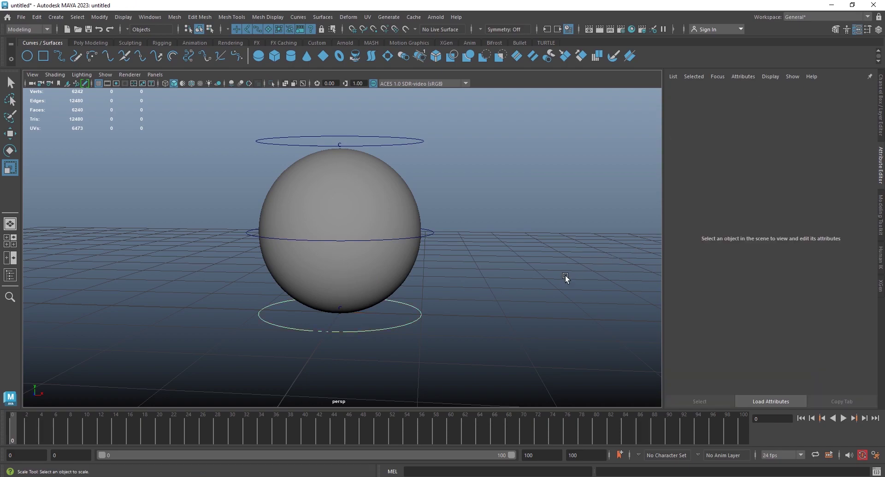
{"action": "middle_click_drag", "start_coordinate": [452, 253], "coordinate": [455, 284], "text": "alt"}
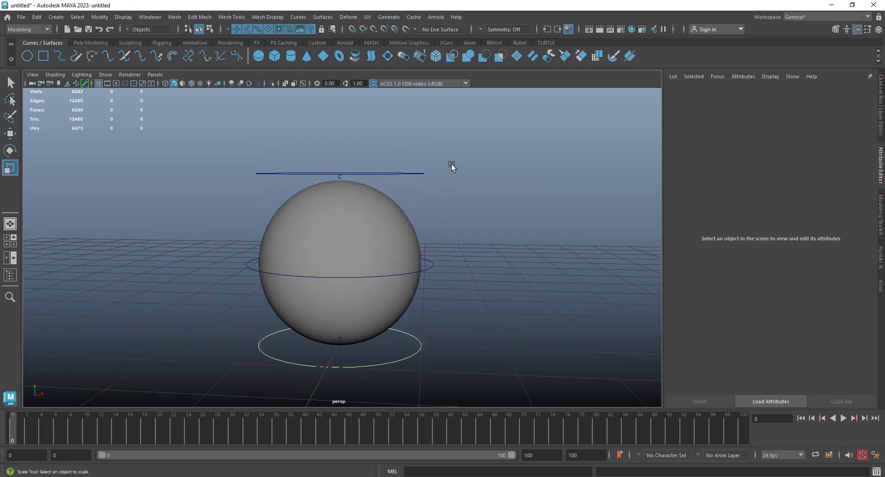
{"action": "left_click_drag", "start_coordinate": [444, 160], "coordinate": [418, 197]}
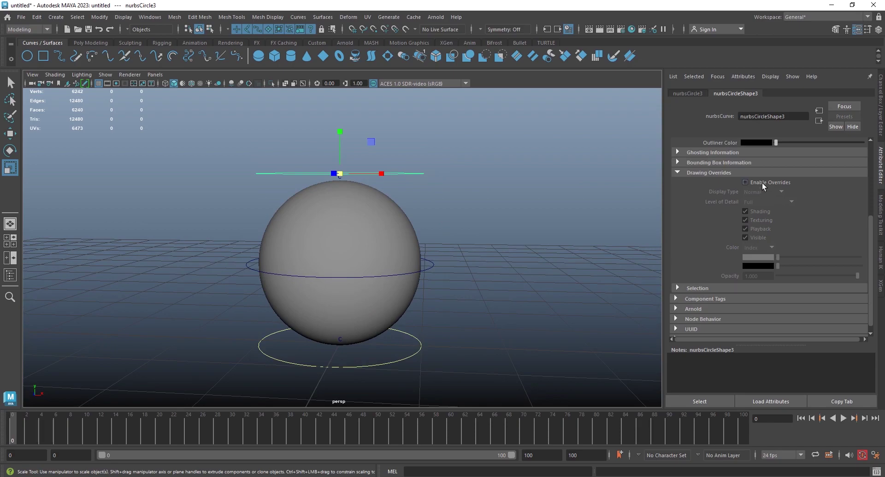
{"action": "left_click", "coordinate": [761, 183]}
{"action": "left_click_drag", "start_coordinate": [778, 258], "coordinate": [822, 259]}
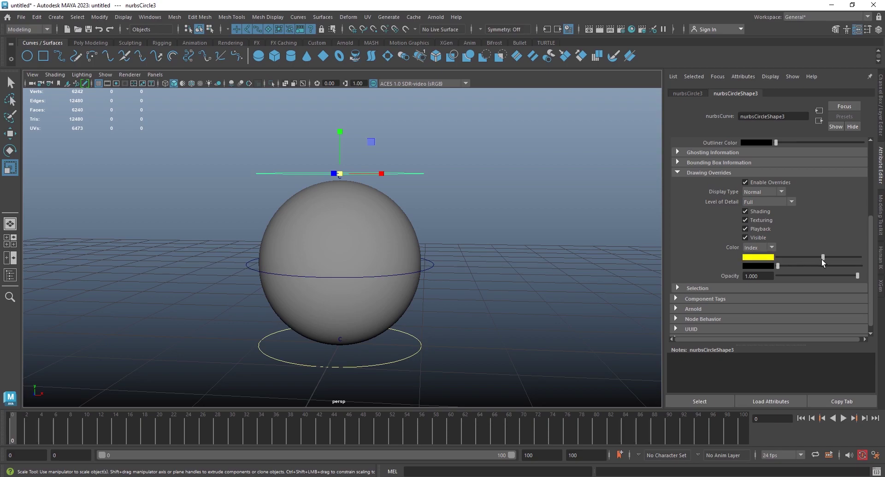
{"action": "left_click", "coordinate": [528, 266]}
Enable drawing overrides on the middle circle, nurbsCircleShape2, and set its Index colour to red.
{"action": "left_click", "coordinate": [436, 268]}
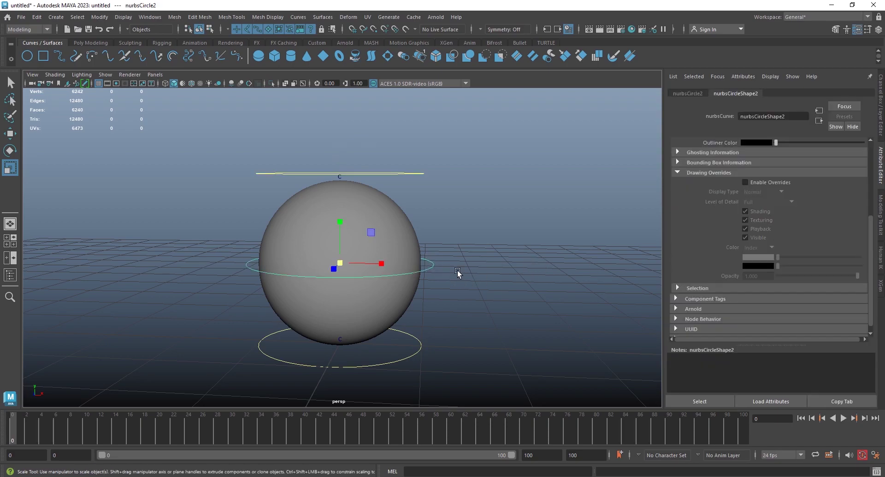
{"action": "left_click", "coordinate": [778, 183]}
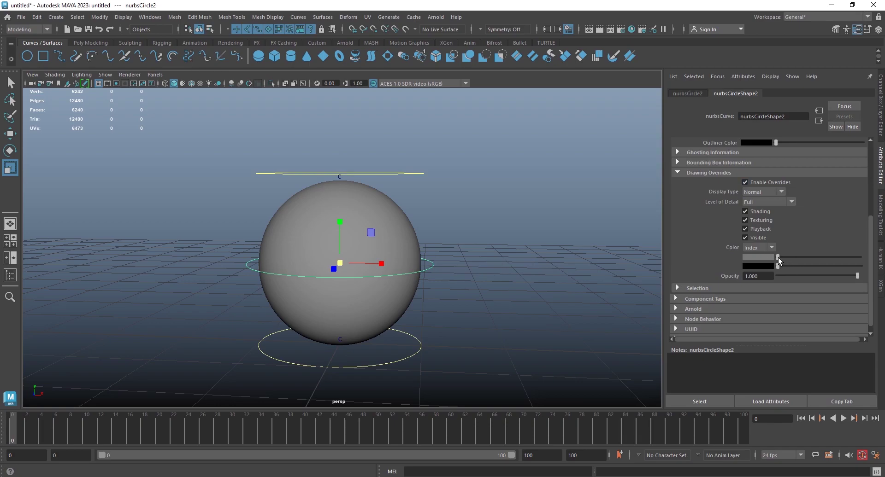
{"action": "left_click_drag", "start_coordinate": [777, 258], "coordinate": [812, 259]}
{"action": "left_click_drag", "start_coordinate": [814, 262], "coordinate": [812, 262]}
{"action": "left_click", "coordinate": [573, 264]}
{"action": "mouse_move", "coordinate": [498, 283]}
{"action": "left_mouse_down", "text": "alt"}
{"action": "mouse_move", "coordinate": [496, 276]}
{"action": "mouse_move", "coordinate": [539, 316]}
{"action": "left_mouse_up", "text": "alt"}
{"action": "right_click_drag", "start_coordinate": [539, 316], "coordinate": [450, 225], "text": "alt"}
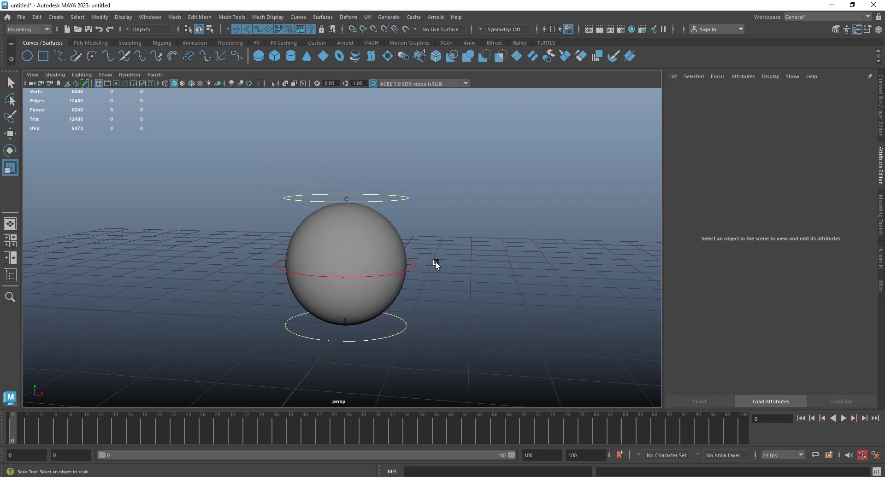
Select the face loop running around Ball's equator.
{"action": "left_click", "coordinate": [353, 249]}
{"action": "left_click_drag", "start_coordinate": [381, 268], "coordinate": [425, 335], "text": "alt"}
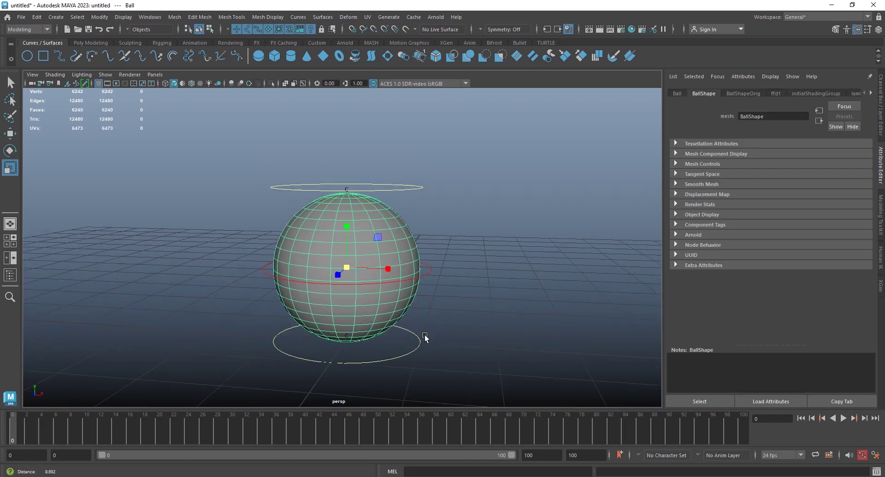
{"action": "scroll", "coordinate": [411, 320], "scroll_direction": "up", "scroll_amount": 2}
{"action": "scroll", "coordinate": [425, 314], "scroll_direction": "up", "scroll_amount": 2}
{"action": "scroll", "coordinate": [424, 313], "scroll_direction": "up", "scroll_amount": 3}
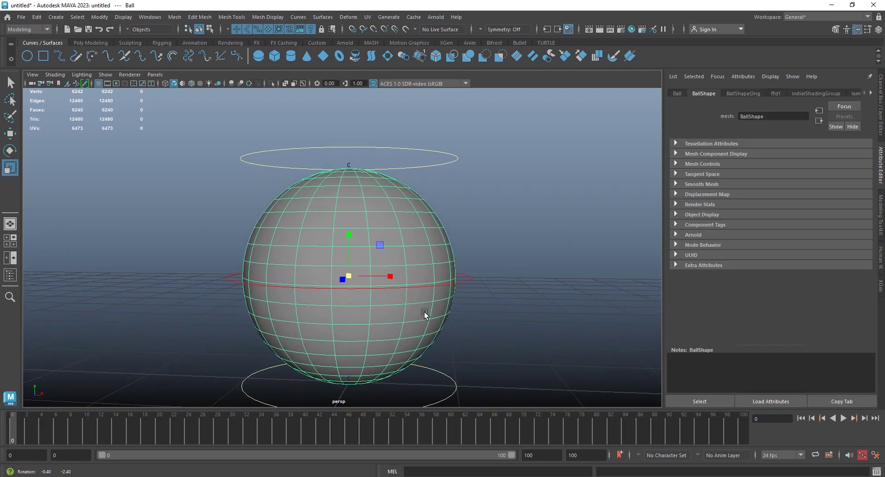
{"action": "right_click", "coordinate": [434, 263]}
{"action": "left_click_drag", "start_coordinate": [434, 264], "coordinate": [416, 279]}
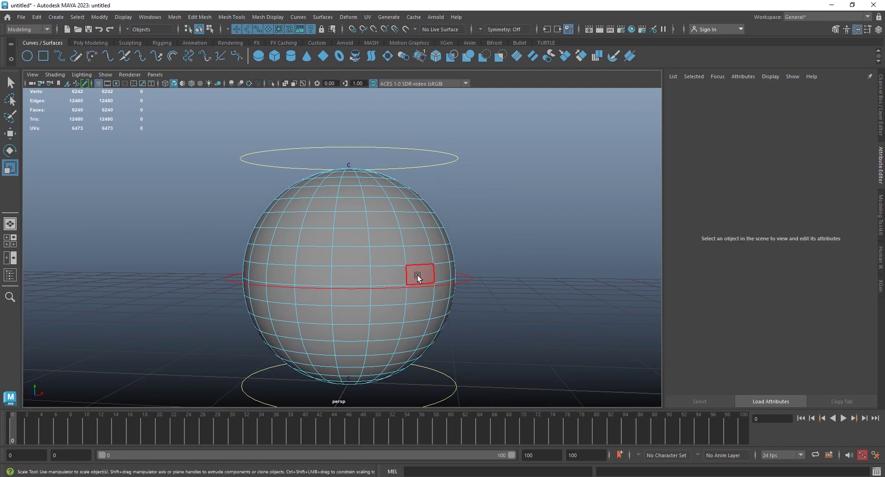
{"action": "left_click", "coordinate": [416, 275]}
{"action": "double_click", "coordinate": [433, 271]}
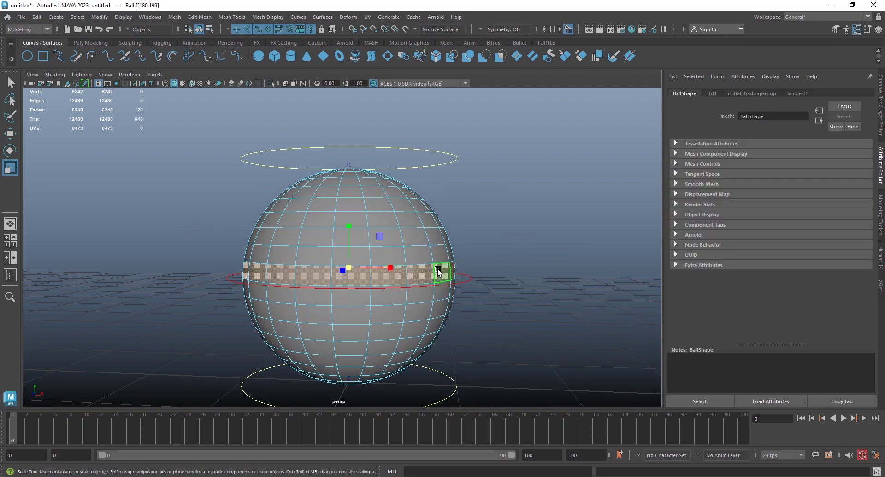
Assign a new Phong material, phong1, to the equator faces and colour it red.
{"action": "right_click", "coordinate": [441, 267]}
{"action": "mouse_move", "coordinate": [441, 461]}
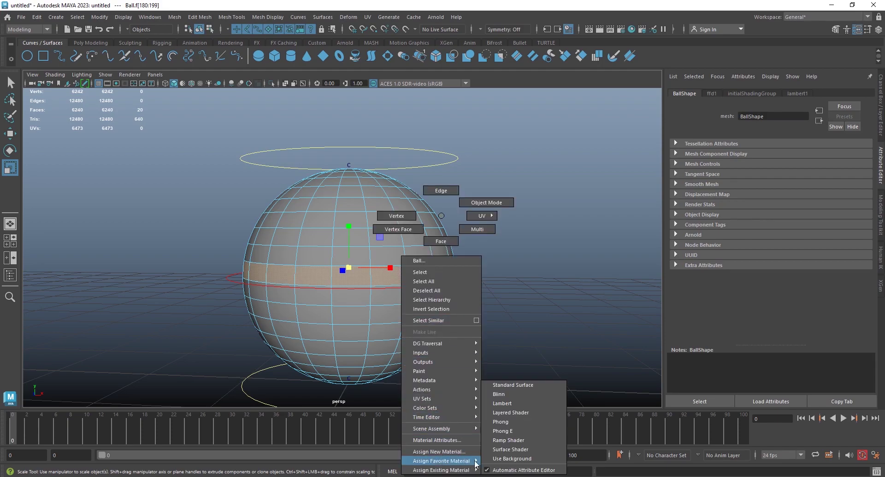
{"action": "left_click", "coordinate": [523, 422]}
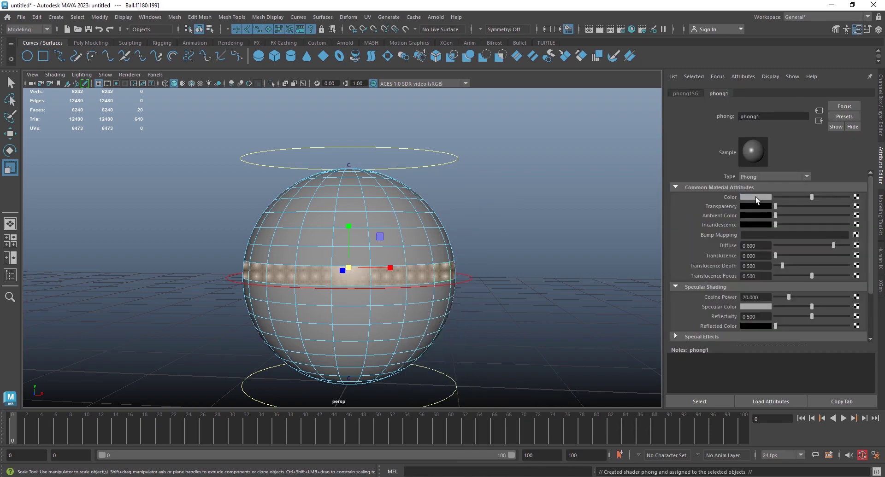
{"action": "left_click", "coordinate": [756, 198]}
{"action": "left_click", "coordinate": [721, 175]}
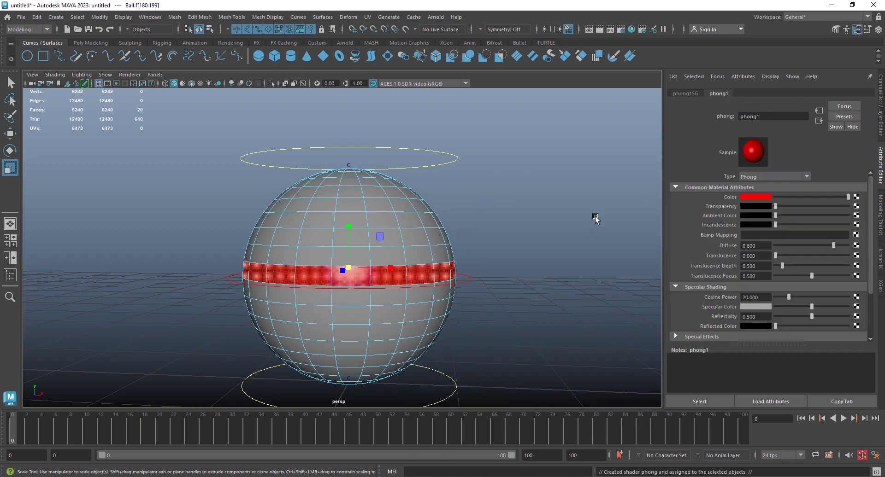
{"action": "left_click", "coordinate": [394, 300]}
Assign a second Phong material, phong2, coloured blue, to the face loop below the red band.
{"action": "double_click", "coordinate": [357, 299], "text": "shift"}
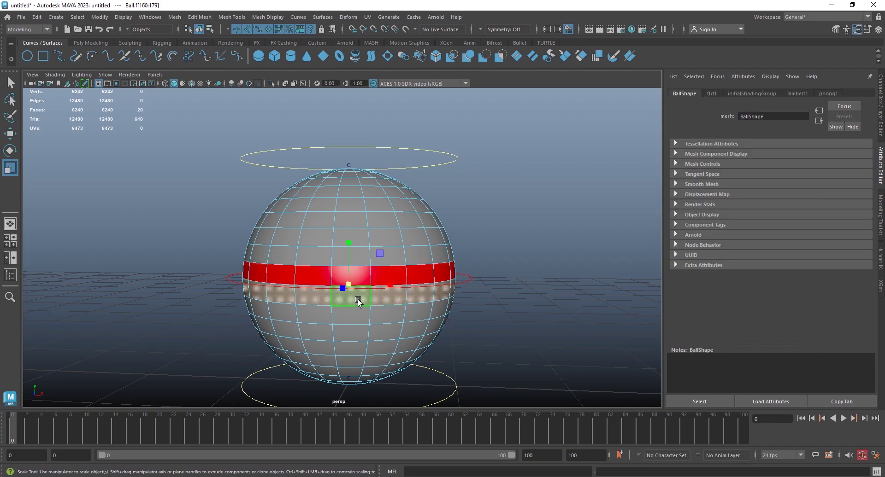
{"action": "right_click_drag", "start_coordinate": [443, 293], "coordinate": [464, 467]}
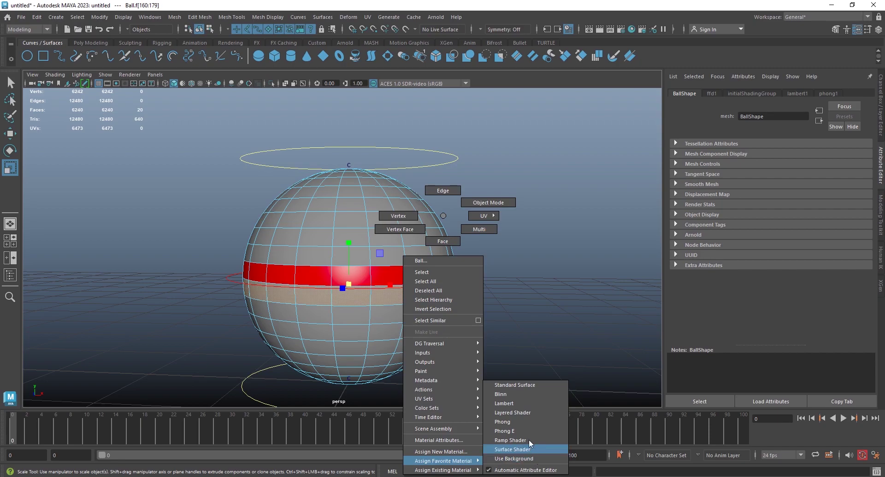
{"action": "left_click", "coordinate": [529, 420]}
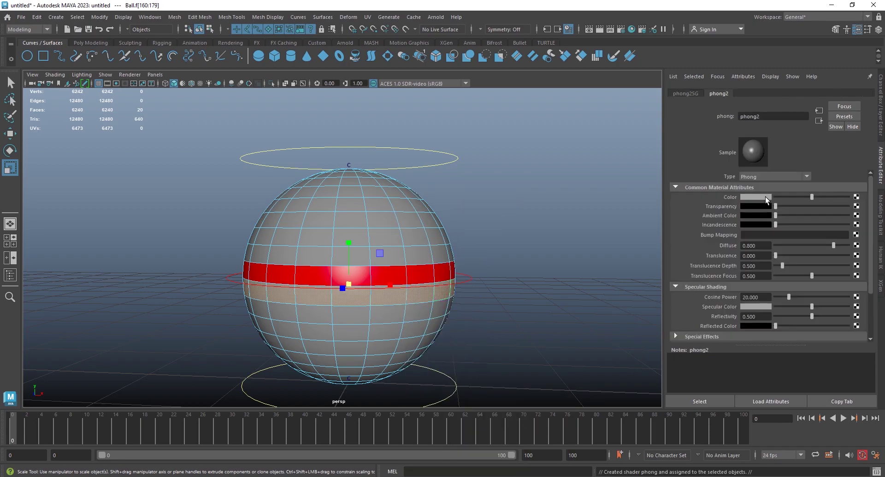
{"action": "left_click", "coordinate": [765, 197]}
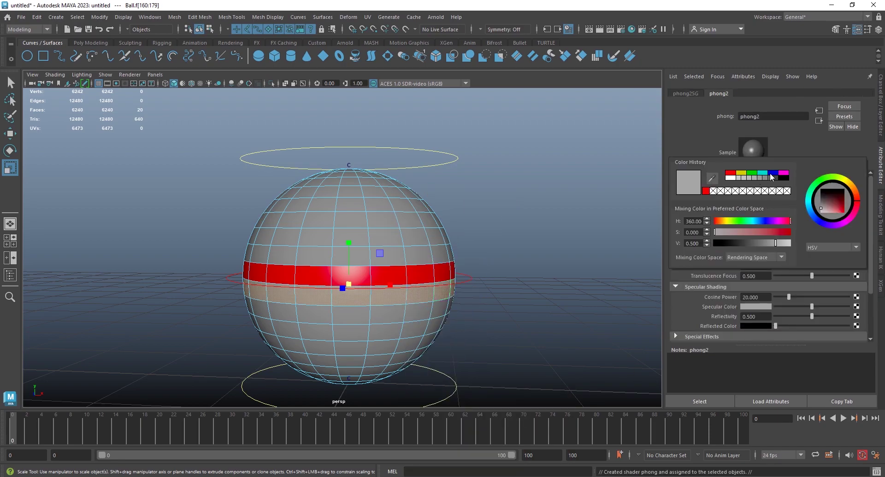
{"action": "left_click", "coordinate": [772, 173]}
{"action": "left_click", "coordinate": [550, 229]}
Return Ball to Object Mode and clear the selection.
{"action": "mouse_move", "coordinate": [547, 237]}
{"action": "left_mouse_down", "text": "alt"}
{"action": "mouse_move", "coordinate": [494, 285]}
{"action": "mouse_move", "coordinate": [332, 288]}
{"action": "mouse_move", "coordinate": [342, 318]}
{"action": "mouse_move", "coordinate": [429, 276]}
{"action": "mouse_move", "coordinate": [475, 273]}
{"action": "mouse_move", "coordinate": [454, 265]}
{"action": "left_mouse_up", "text": "alt"}
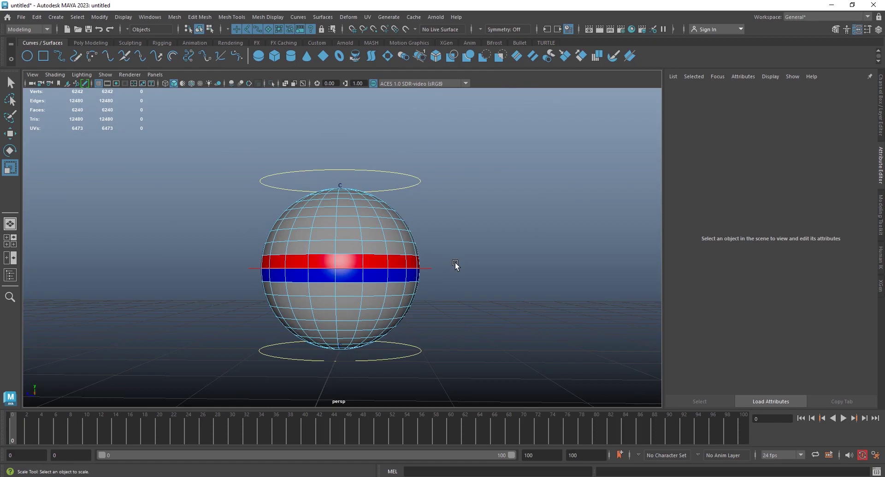
{"action": "right_click_drag", "start_coordinate": [397, 233], "coordinate": [499, 208]}
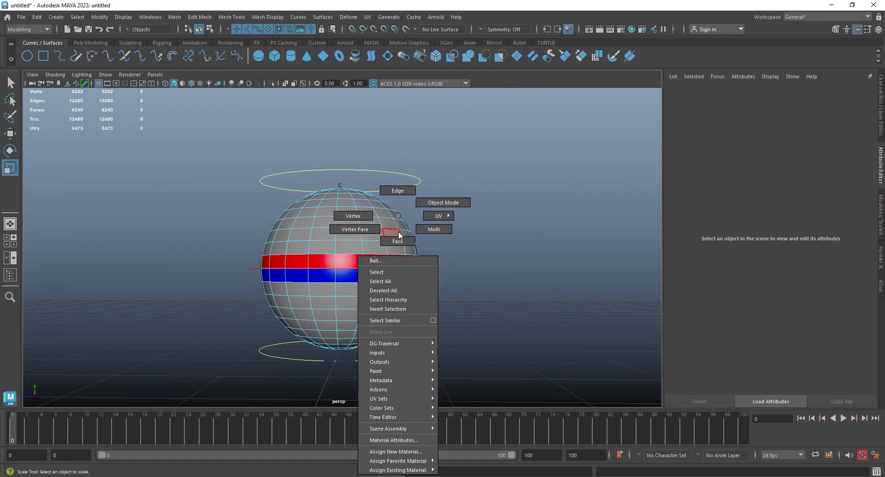
{"action": "left_click", "coordinate": [498, 208]}
{"action": "left_click_drag", "start_coordinate": [476, 245], "coordinate": [476, 291], "text": "alt"}
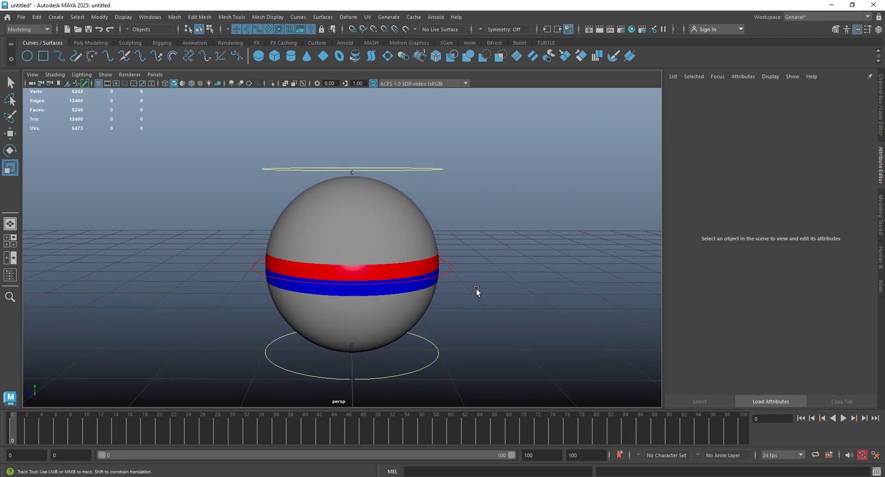
Scale the middle control ring slightly larger.
{"action": "left_click", "coordinate": [450, 267]}
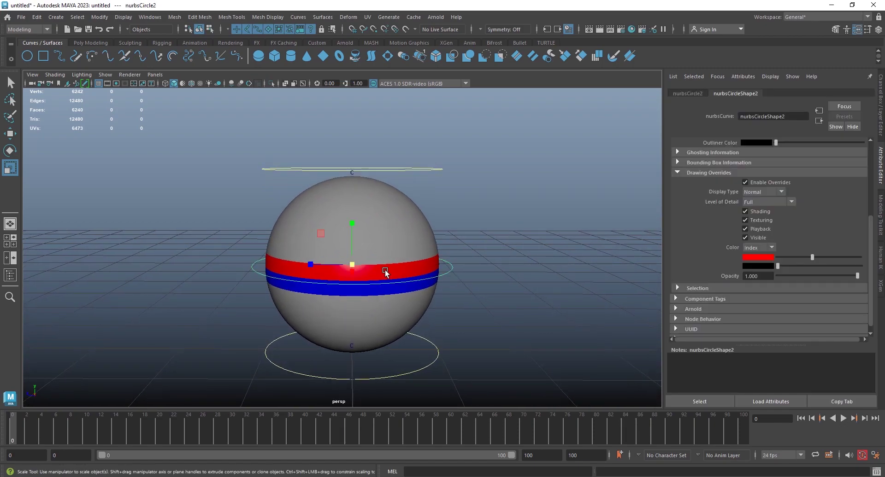
{"action": "left_click_drag", "start_coordinate": [351, 266], "coordinate": [362, 264]}
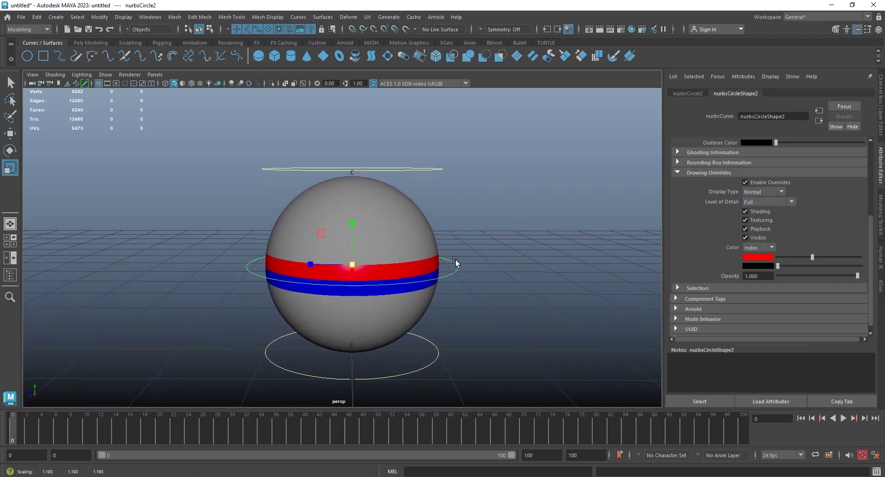
{"action": "key", "text": "w"}
{"action": "left_click_drag", "start_coordinate": [505, 257], "coordinate": [498, 250], "text": "alt"}
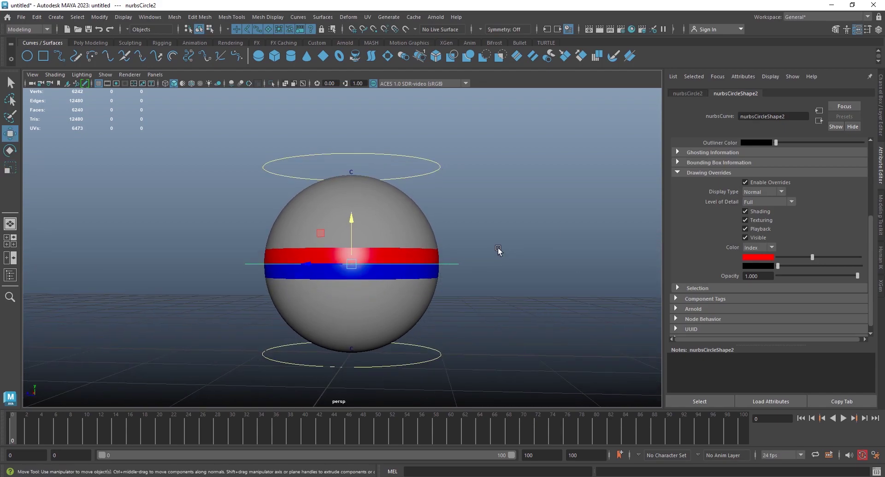
Move the top control ring to a new height.
{"action": "left_click", "coordinate": [419, 158]}
{"action": "middle_click_drag", "start_coordinate": [436, 188], "coordinate": [444, 280], "text": "alt"}
{"action": "right_click_drag", "start_coordinate": [443, 280], "coordinate": [511, 341], "text": "alt"}
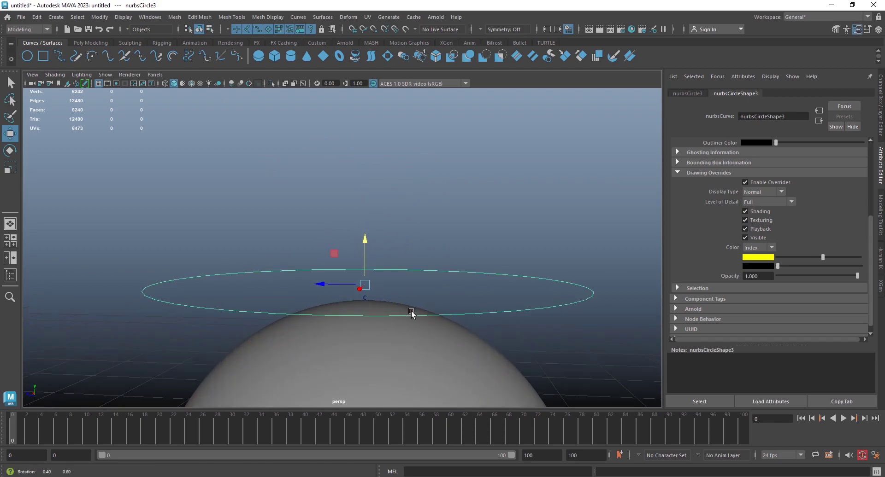
{"action": "mouse_move", "coordinate": [413, 312]}
{"action": "right_mouse_down", "text": "alt"}
{"action": "mouse_move", "coordinate": [405, 330]}
{"action": "mouse_move", "coordinate": [408, 259]}
{"action": "right_mouse_up", "text": "alt"}
{"action": "left_click_drag", "start_coordinate": [408, 259], "coordinate": [408, 249], "text": "alt"}
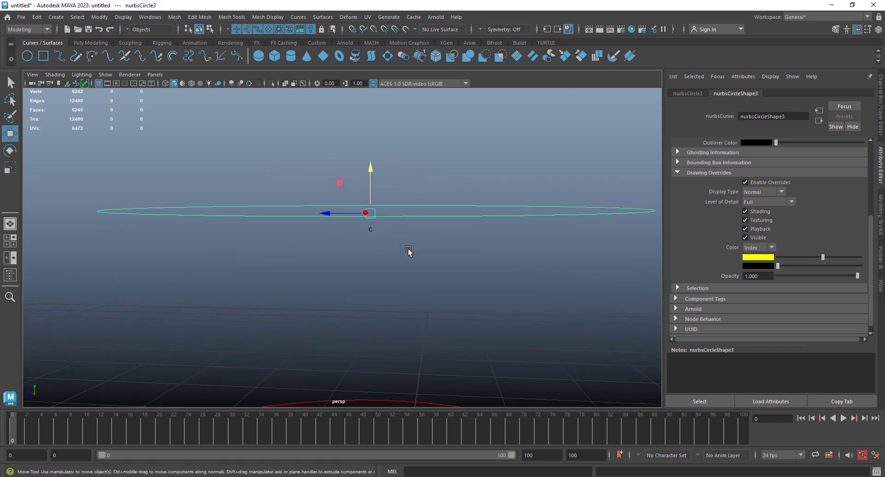
{"action": "left_click", "coordinate": [411, 261]}
{"action": "left_click", "coordinate": [428, 211]}
{"action": "mouse_move", "coordinate": [443, 237]}
{"action": "left_mouse_down", "text": "alt"}
{"action": "mouse_move", "coordinate": [436, 251]}
{"action": "mouse_move", "coordinate": [432, 243]}
{"action": "left_mouse_up", "text": "alt"}
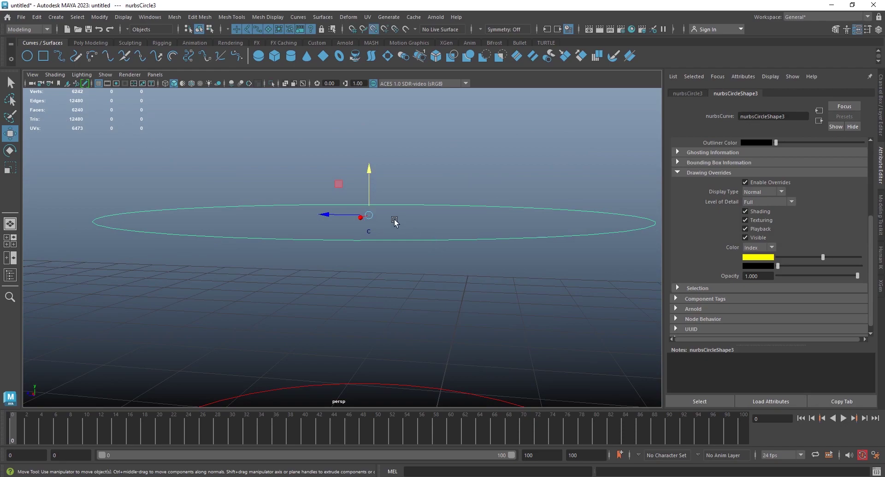
{"action": "left_click_drag", "start_coordinate": [372, 216], "coordinate": [371, 226]}
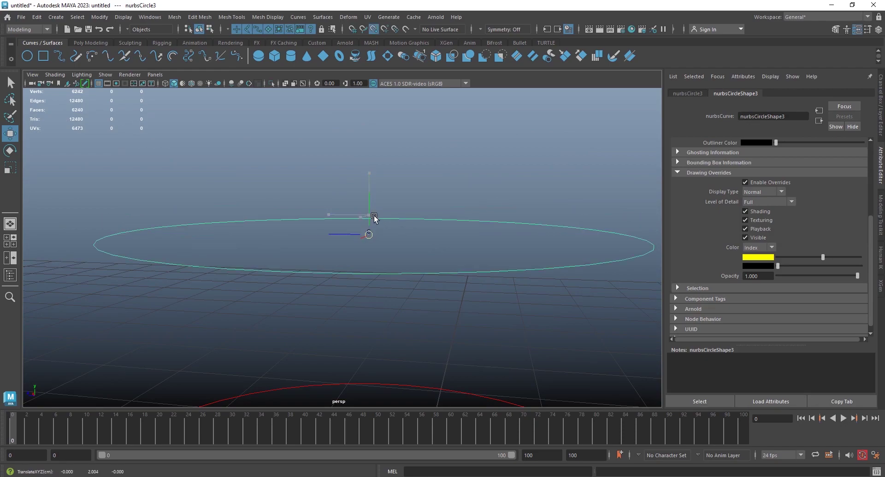
{"action": "right_click_drag", "start_coordinate": [494, 257], "coordinate": [413, 195], "text": "alt"}
Nudge the bottom control ring into a new position.
{"action": "mouse_move", "coordinate": [413, 195]}
{"action": "left_mouse_down", "text": "alt"}
{"action": "mouse_move", "coordinate": [428, 206]}
{"action": "mouse_move", "coordinate": [405, 194]}
{"action": "mouse_move", "coordinate": [474, 180]}
{"action": "mouse_move", "coordinate": [513, 372]}
{"action": "left_mouse_up", "text": "alt"}
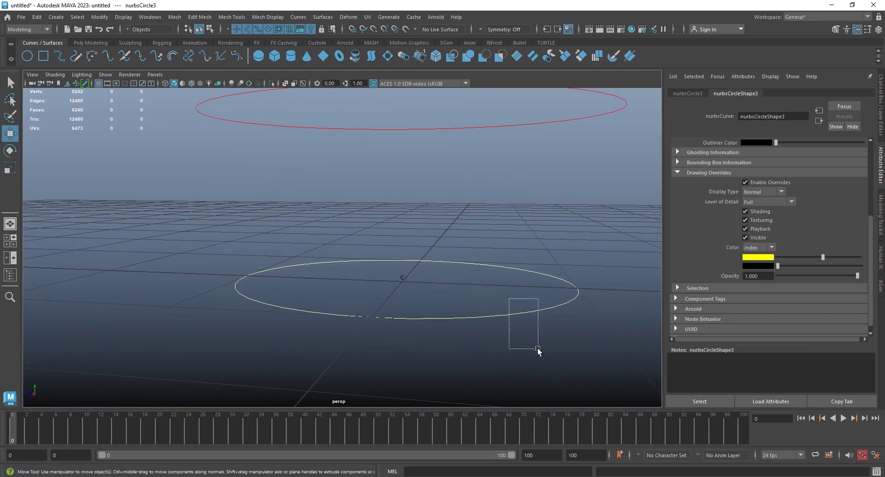
{"action": "left_click_drag", "start_coordinate": [506, 298], "coordinate": [537, 351]}
{"action": "mouse_move", "coordinate": [408, 291]}
{"action": "left_mouse_down"}
{"action": "mouse_move", "coordinate": [409, 268]}
{"action": "mouse_move", "coordinate": [395, 307]}
{"action": "mouse_move", "coordinate": [490, 387]}
{"action": "mouse_move", "coordinate": [460, 282]}
{"action": "mouse_move", "coordinate": [461, 311]}
{"action": "mouse_move", "coordinate": [369, 277]}
{"action": "mouse_move", "coordinate": [423, 298]}
{"action": "mouse_move", "coordinate": [454, 330]}
{"action": "mouse_move", "coordinate": [428, 303]}
{"action": "left_mouse_up"}
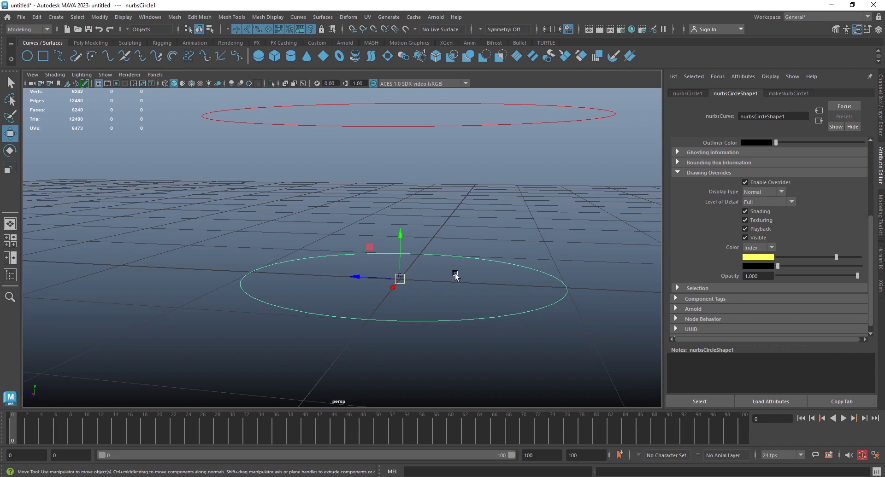
{"action": "left_click_drag", "start_coordinate": [456, 276], "coordinate": [464, 224], "text": "alt"}
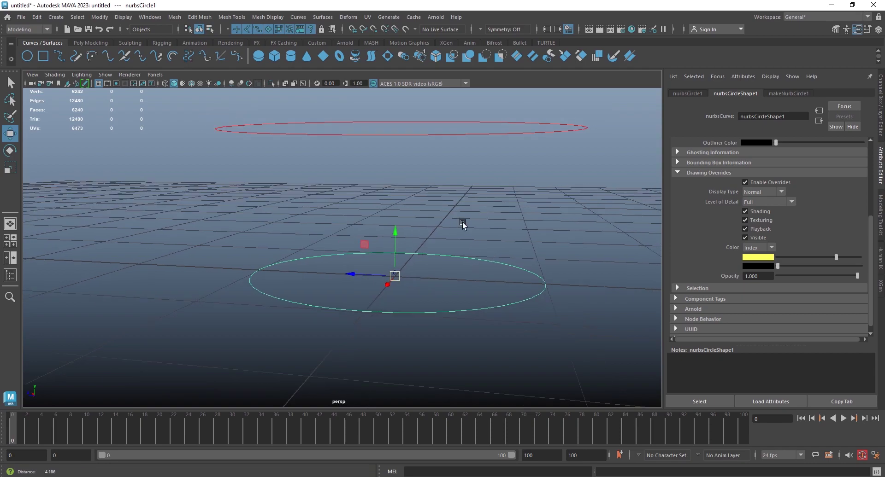
{"action": "left_click", "coordinate": [881, 90]}
{"action": "left_click_drag", "start_coordinate": [600, 261], "coordinate": [424, 275], "text": "alt"}
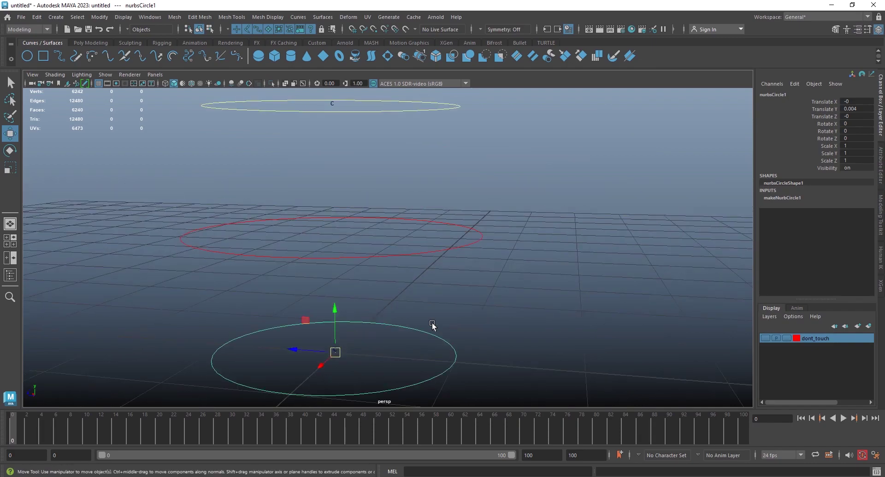
Freeze transformations and delete history on nurbsCircle1, nurbsCircle2 and nurbsCircle3 together.
{"action": "left_click", "coordinate": [447, 285]}
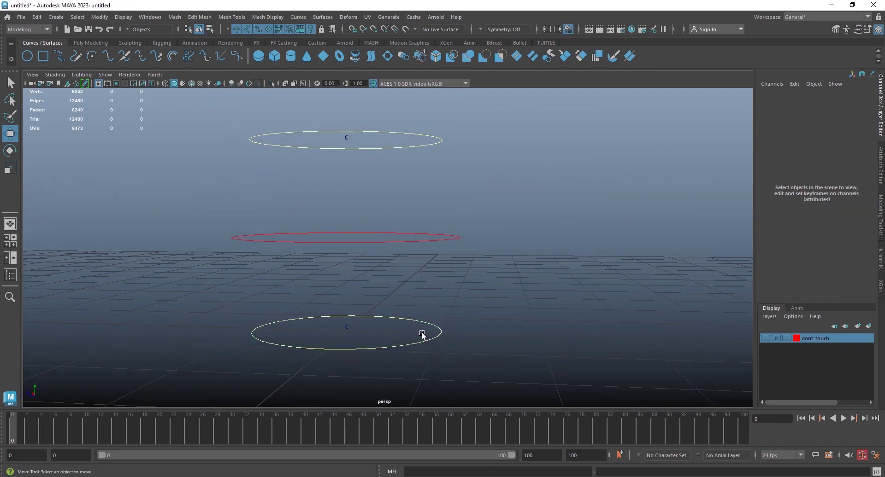
{"action": "left_click_drag", "start_coordinate": [420, 321], "coordinate": [435, 348]}
{"action": "left_click_drag", "start_coordinate": [471, 207], "coordinate": [430, 129]}
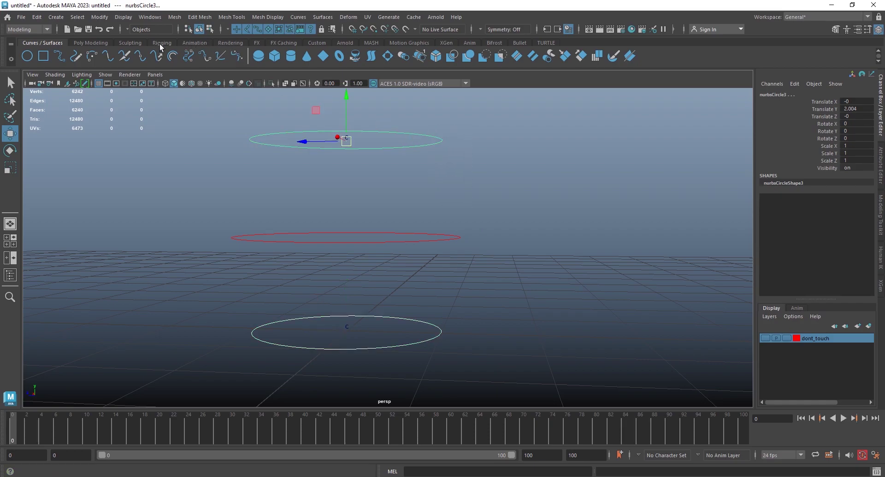
{"action": "left_click", "coordinate": [96, 43]}
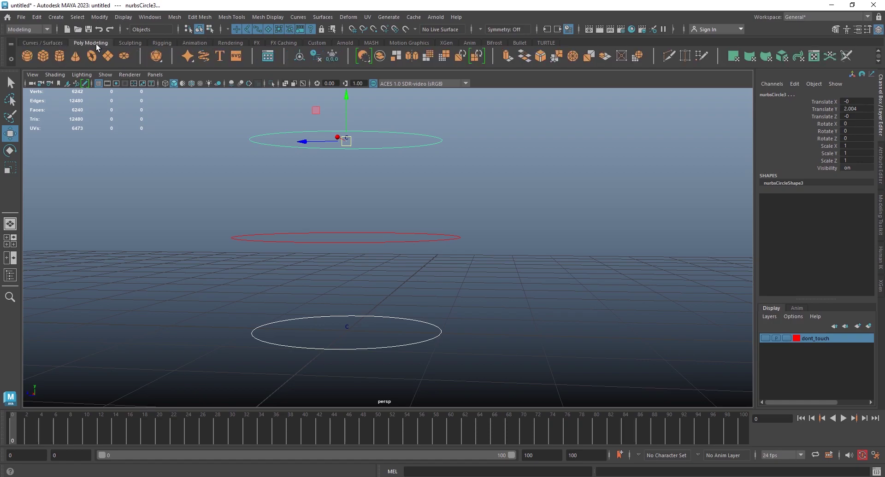
{"action": "left_click", "coordinate": [333, 57]}
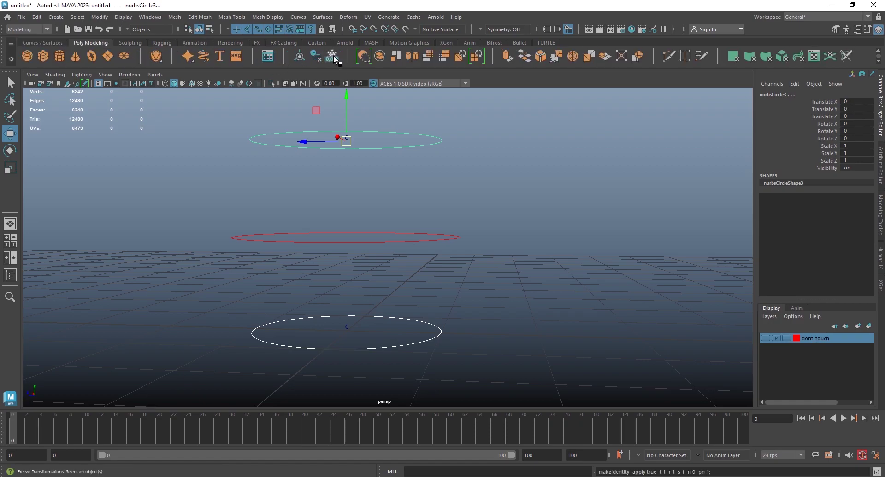
{"action": "left_click", "coordinate": [314, 54]}
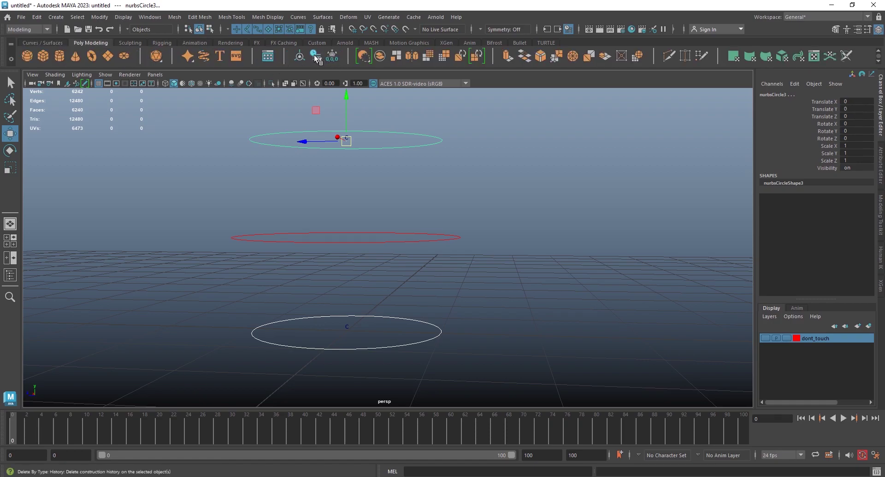
{"action": "left_click", "coordinate": [540, 204]}
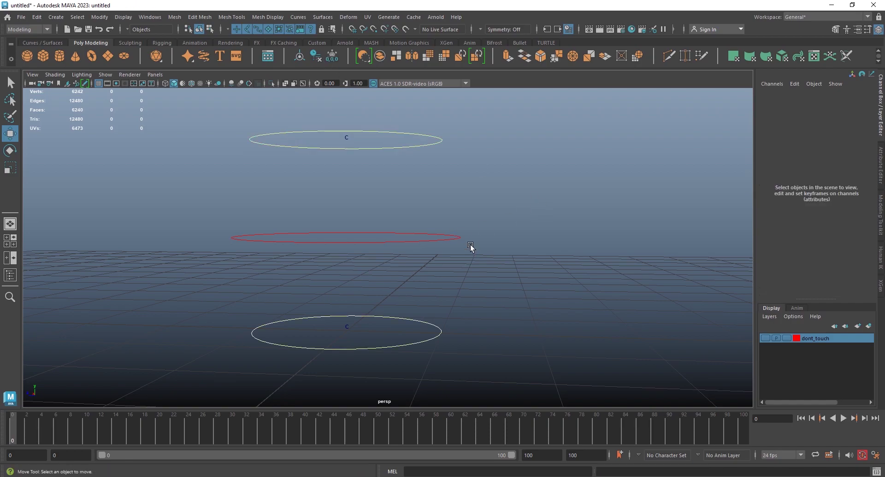
{"action": "mouse_move", "coordinate": [470, 247]}
{"action": "left_mouse_down", "text": "alt"}
{"action": "mouse_move", "coordinate": [480, 229]}
{"action": "mouse_move", "coordinate": [477, 242]}
{"action": "left_mouse_up", "text": "alt"}
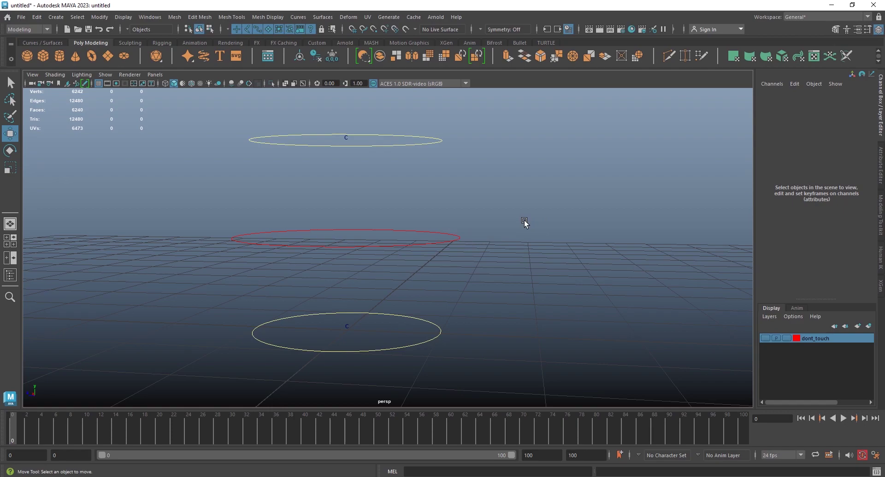
Select nurbsCircle2, add Ball to the selection, and launch Modify > Align Tool.
{"action": "mouse_move", "coordinate": [524, 223]}
{"action": "left_mouse_down", "text": "alt"}
{"action": "mouse_move", "coordinate": [517, 272]}
{"action": "mouse_move", "coordinate": [525, 257]}
{"action": "mouse_move", "coordinate": [510, 233]}
{"action": "mouse_move", "coordinate": [513, 257]}
{"action": "left_mouse_up", "text": "alt"}
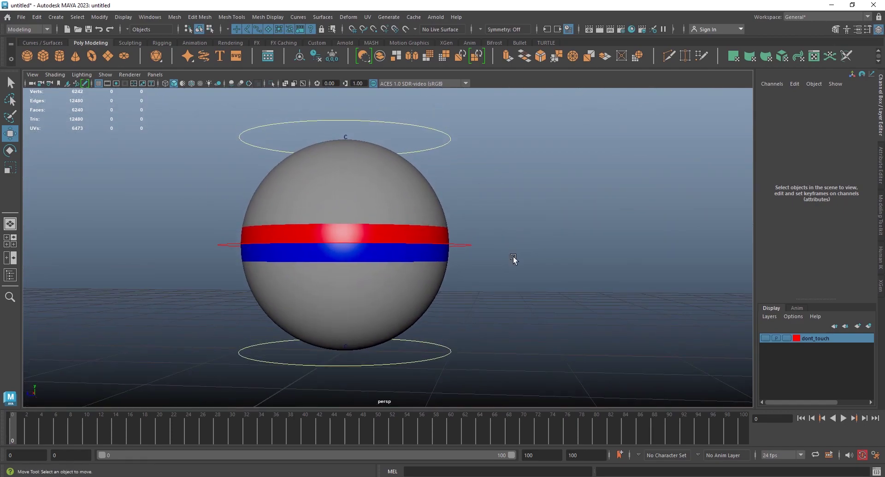
{"action": "left_click", "coordinate": [405, 203]}
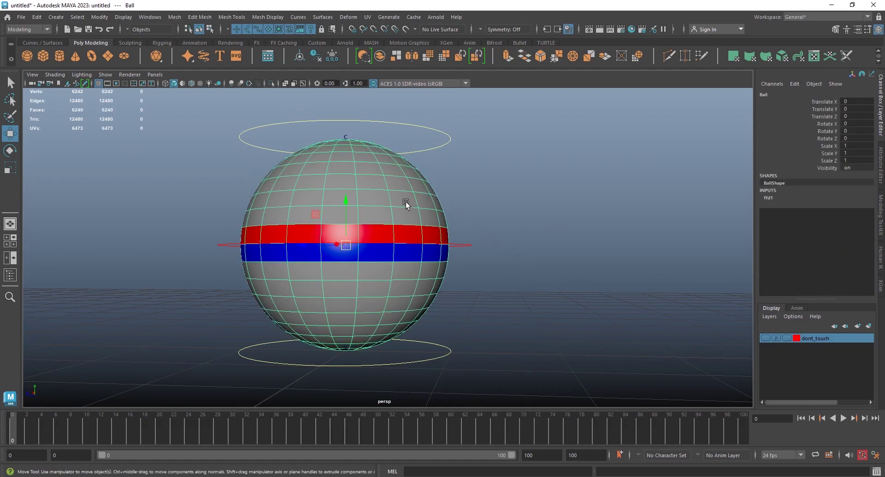
{"action": "left_click_drag", "start_coordinate": [464, 225], "coordinate": [473, 229], "text": "alt"}
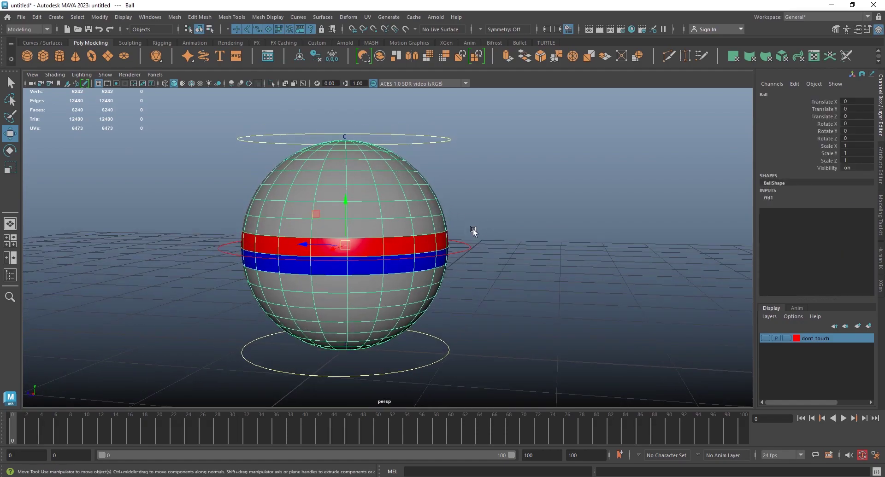
{"action": "mouse_move", "coordinate": [482, 250]}
{"action": "left_mouse_down", "text": "alt"}
{"action": "mouse_move", "coordinate": [487, 275]}
{"action": "mouse_move", "coordinate": [470, 255]}
{"action": "left_mouse_up", "text": "alt"}
{"action": "left_click", "coordinate": [470, 255]}
{"action": "left_click_drag", "start_coordinate": [480, 287], "coordinate": [487, 279], "text": "alt"}
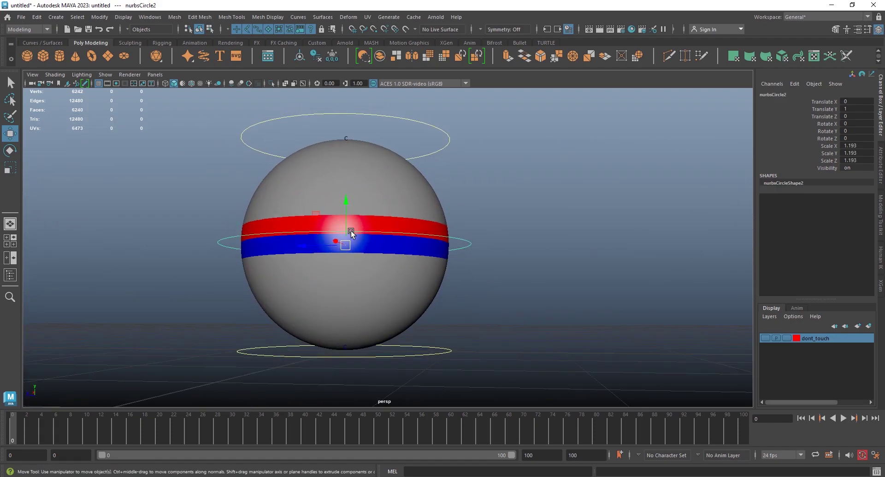
{"action": "left_click_drag", "start_coordinate": [351, 231], "coordinate": [347, 235], "text": "alt"}
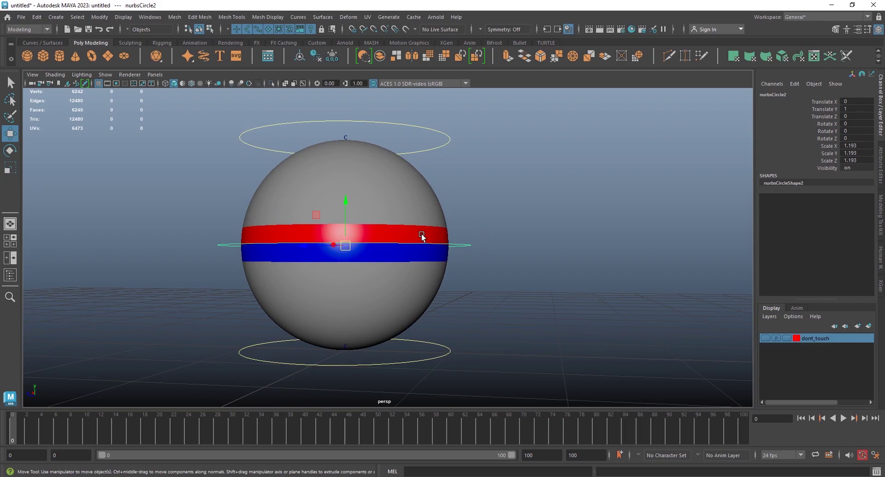
{"action": "left_click", "coordinate": [504, 196]}
{"action": "left_click_drag", "start_coordinate": [496, 251], "coordinate": [504, 287], "text": "alt"}
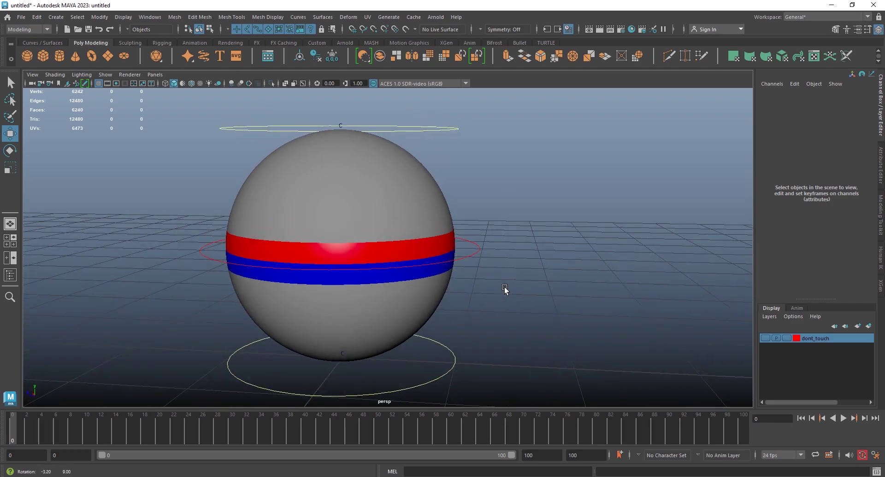
{"action": "left_click", "coordinate": [473, 243]}
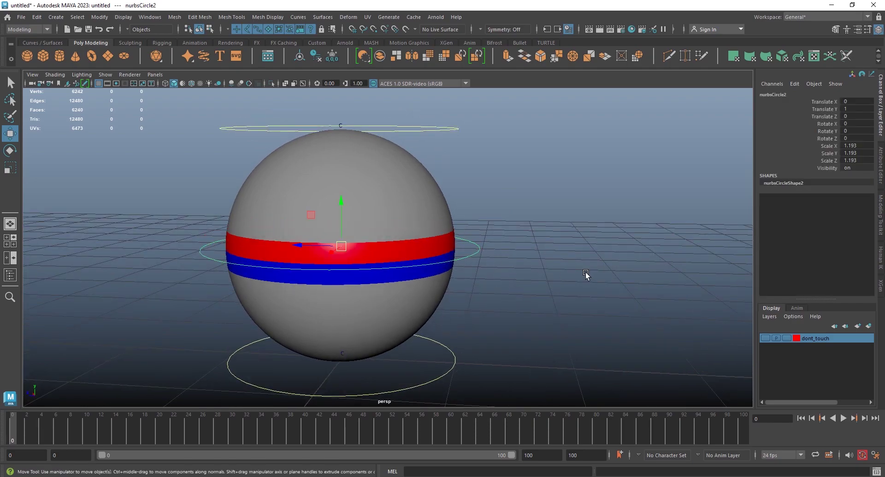
{"action": "left_click", "coordinate": [396, 191], "text": "shift"}
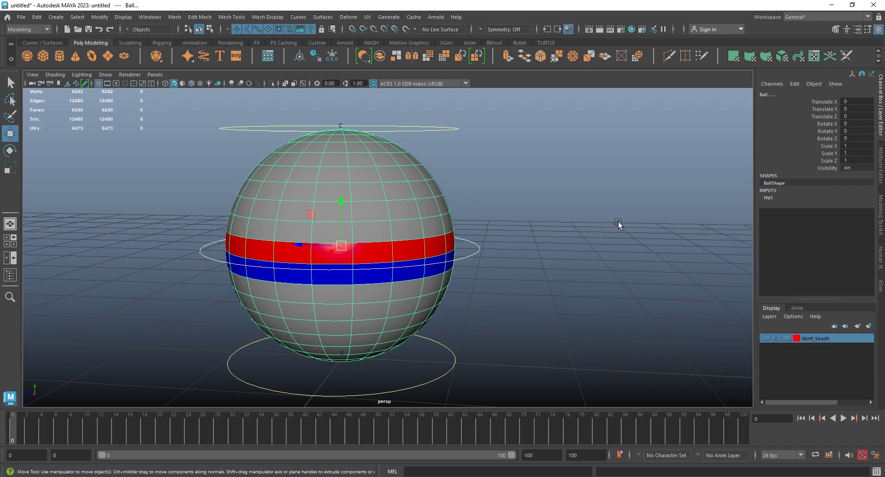
{"action": "left_click", "coordinate": [99, 17]}
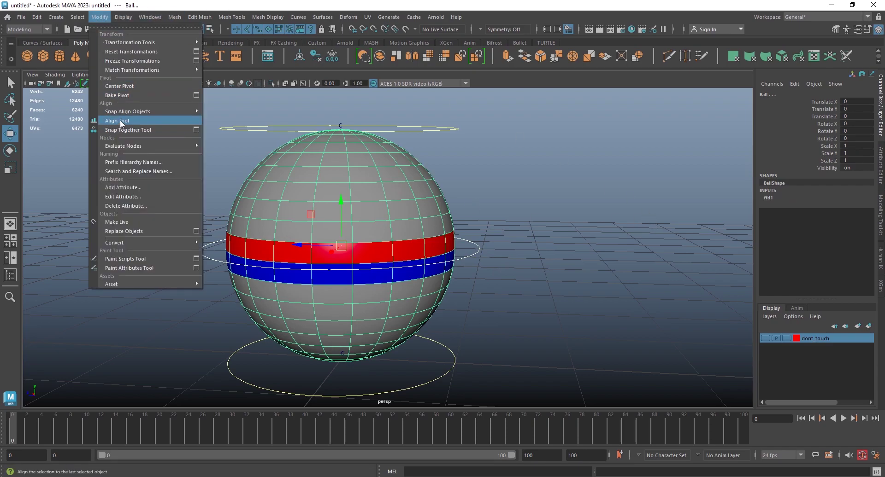
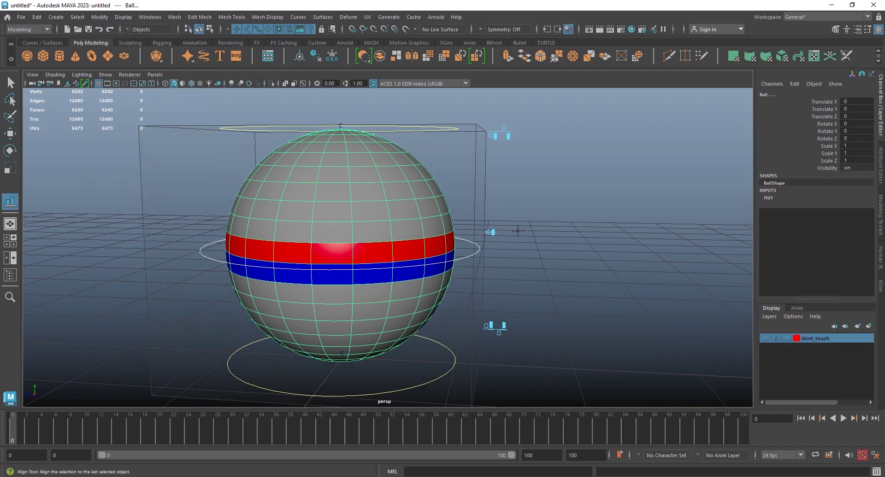
Freeze the middle control circle's transforms so translation reads 0 and scale reads 1.
{"action": "left_click_drag", "start_coordinate": [518, 231], "coordinate": [517, 220], "text": "alt"}
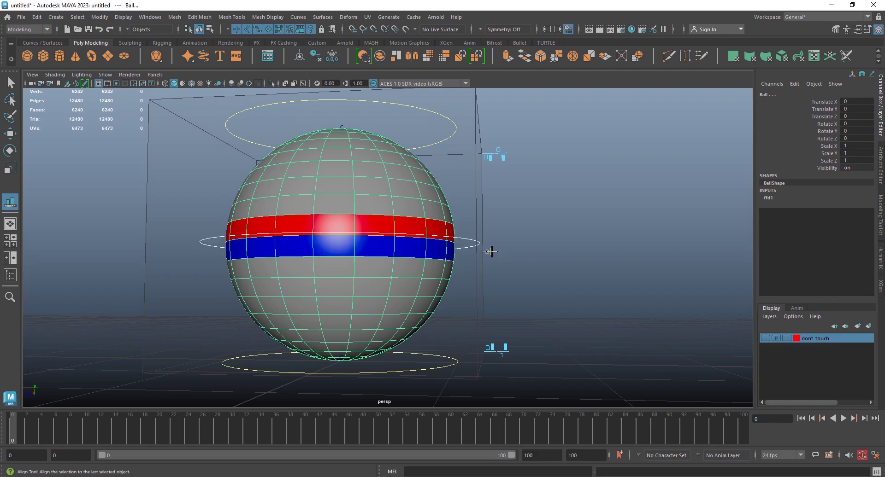
{"action": "mouse_move", "coordinate": [488, 241]}
{"action": "left_mouse_down", "text": "alt"}
{"action": "mouse_move", "coordinate": [429, 269]}
{"action": "mouse_move", "coordinate": [419, 324]}
{"action": "mouse_move", "coordinate": [517, 286]}
{"action": "mouse_move", "coordinate": [503, 283]}
{"action": "left_mouse_up", "text": "alt"}
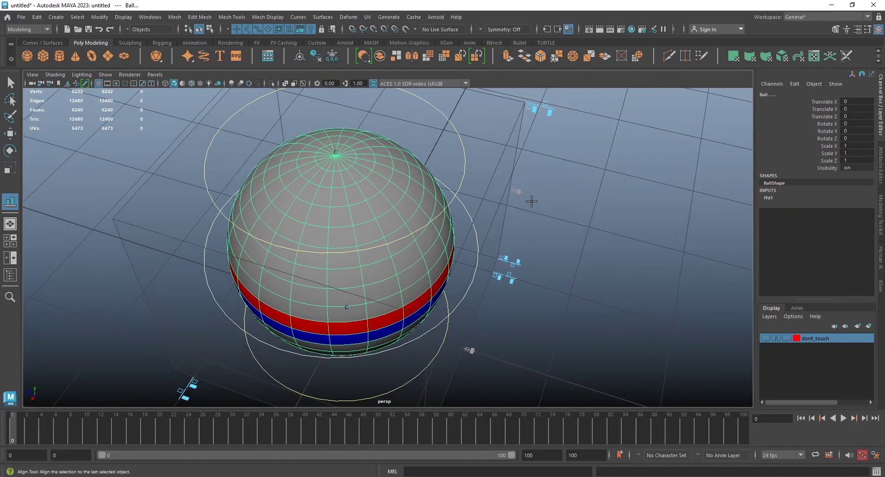
{"action": "mouse_move", "coordinate": [548, 228]}
{"action": "left_mouse_down", "text": "alt"}
{"action": "mouse_move", "coordinate": [493, 218]}
{"action": "mouse_move", "coordinate": [475, 202]}
{"action": "mouse_move", "coordinate": [521, 249]}
{"action": "left_mouse_up", "text": "alt"}
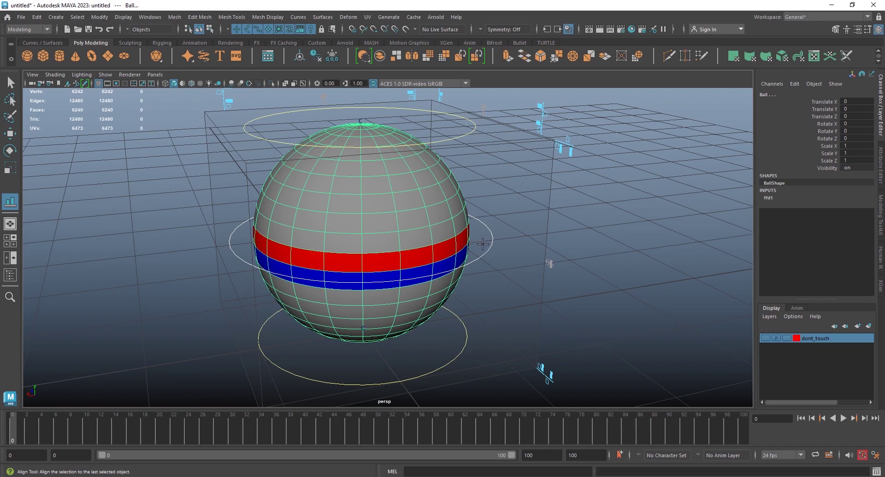
{"action": "key", "text": "w"}
{"action": "left_click", "coordinate": [567, 248]}
{"action": "mouse_move", "coordinate": [500, 303]}
{"action": "left_mouse_down", "text": "alt"}
{"action": "mouse_move", "coordinate": [524, 288]}
{"action": "mouse_move", "coordinate": [486, 242]}
{"action": "left_mouse_up", "text": "alt"}
{"action": "left_click", "coordinate": [488, 256]}
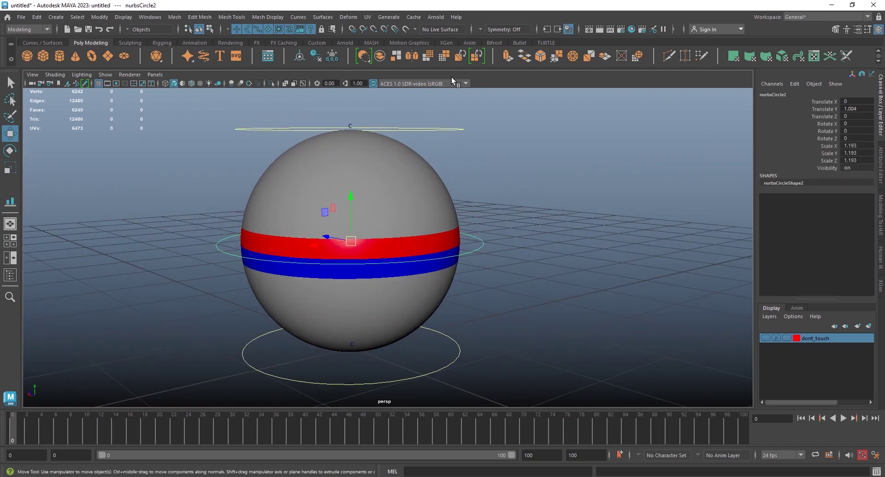
{"action": "left_click", "coordinate": [331, 56]}
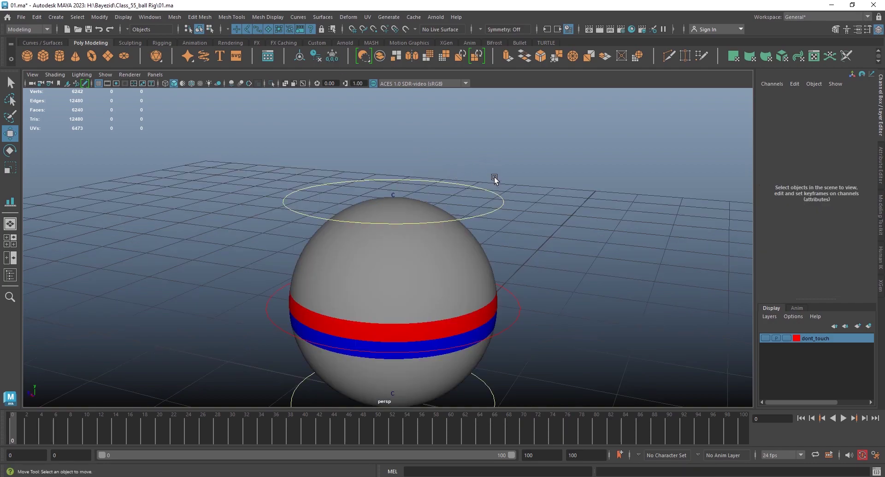
Marquee-select the top control circle nurbsCircle3.
{"action": "left_click_drag", "start_coordinate": [492, 175], "coordinate": [516, 215]}
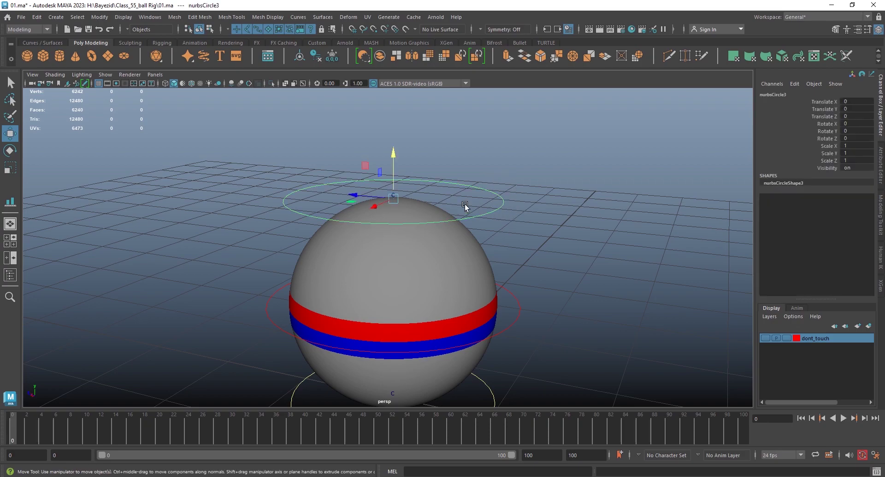
{"action": "mouse_move", "coordinate": [401, 189]}
{"action": "right_mouse_down", "text": "alt"}
{"action": "mouse_move", "coordinate": [438, 262]}
{"action": "mouse_move", "coordinate": [390, 203]}
{"action": "right_mouse_up", "text": "alt"}
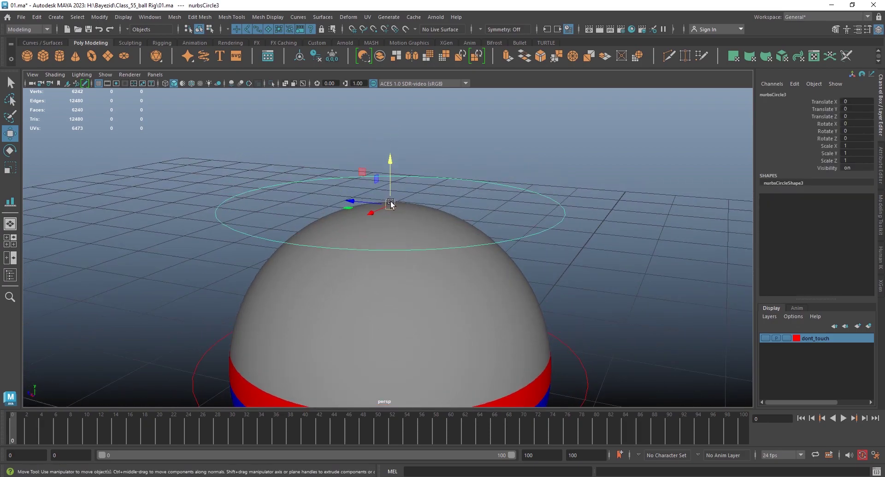
{"action": "left_click", "coordinate": [153, 18]}
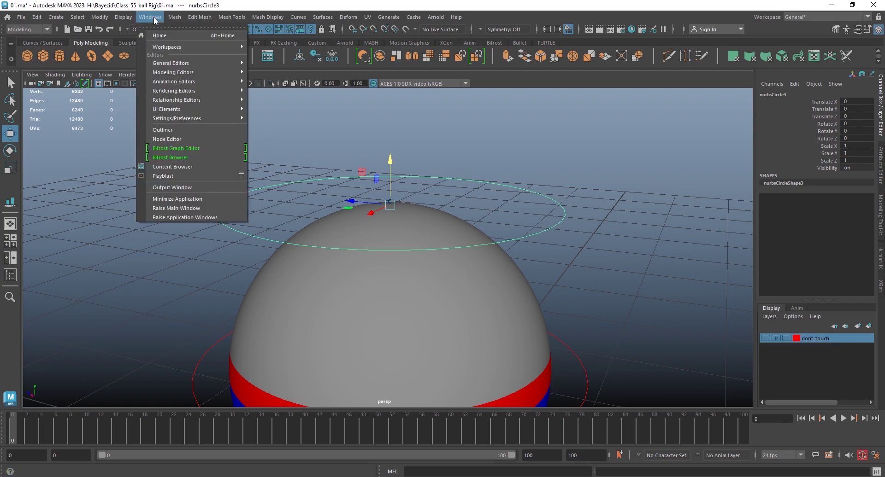
{"action": "mouse_move", "coordinate": [173, 91]}
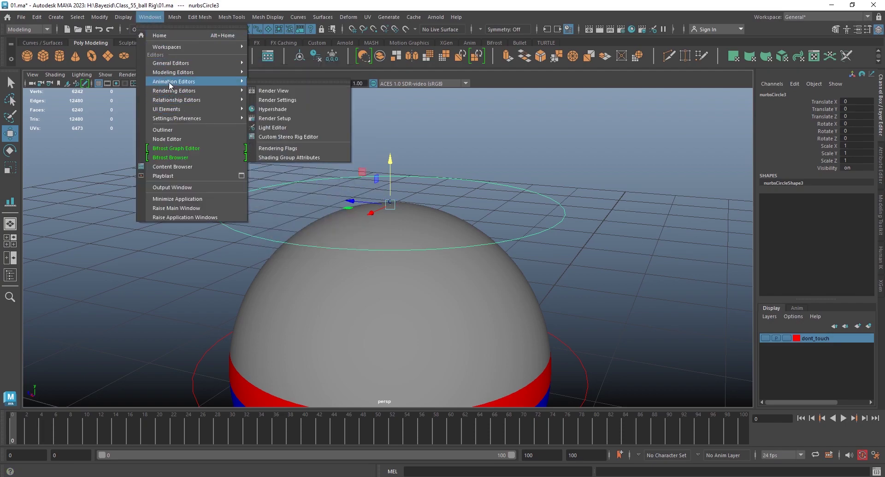
Open the Outliner, enlarge it and move it up and left.
{"action": "left_click", "coordinate": [165, 130]}
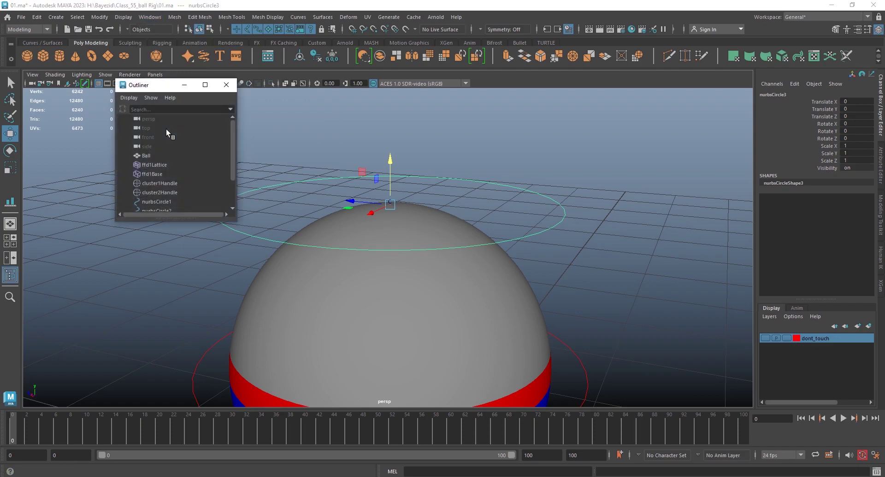
{"action": "left_click_drag", "start_coordinate": [234, 222], "coordinate": [277, 372]}
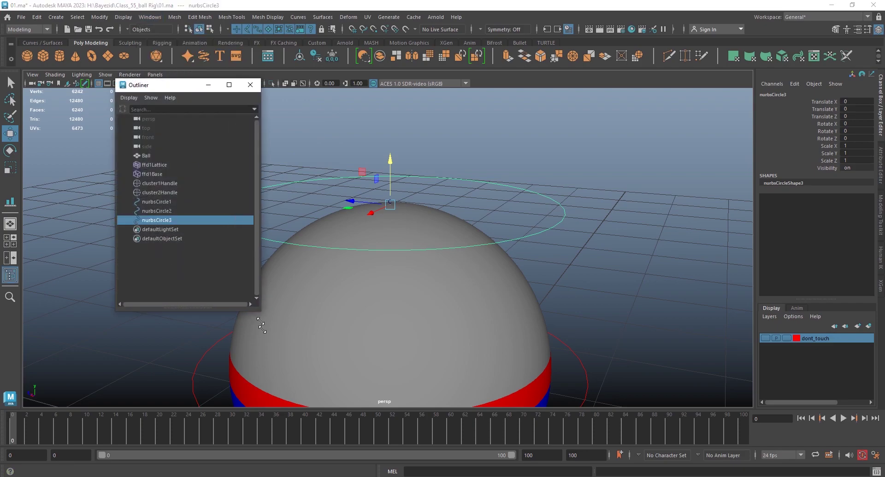
{"action": "left_click_drag", "start_coordinate": [198, 85], "coordinate": [163, 78]}
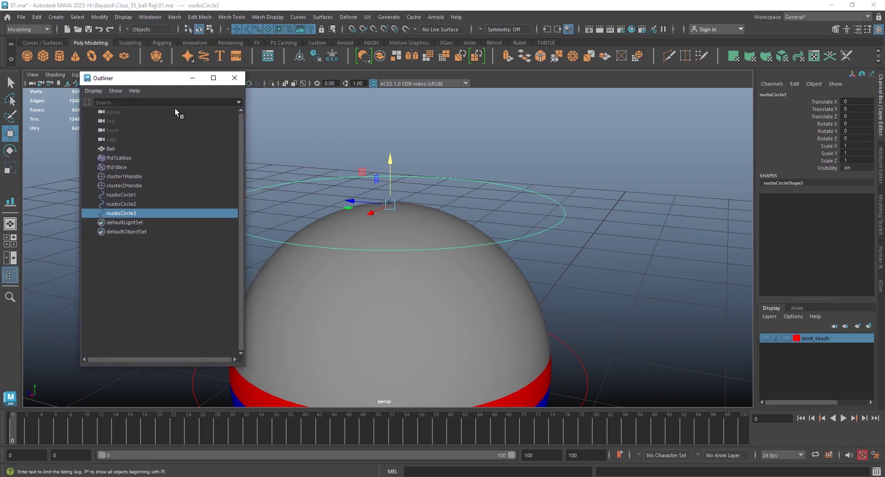
Select the top circle nurbsCircle3, then add cluster1Handle to the selection.
{"action": "left_click_drag", "start_coordinate": [121, 176], "coordinate": [161, 176]}
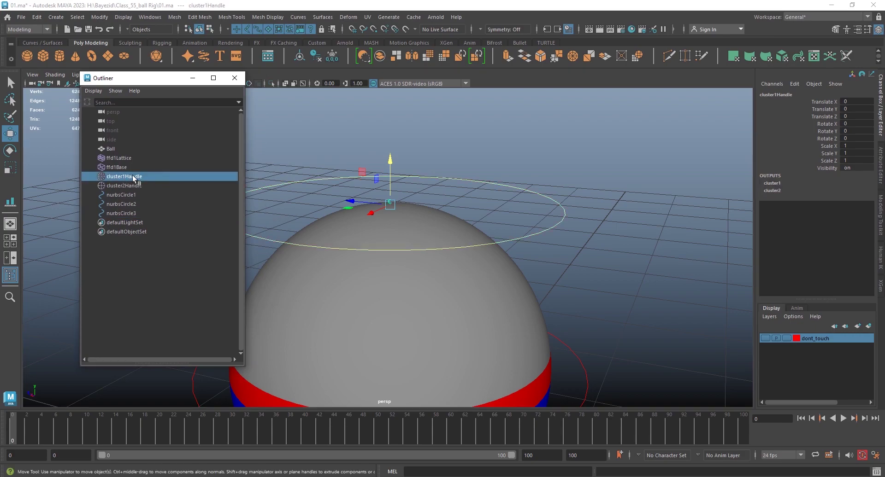
{"action": "left_click", "coordinate": [127, 186]}
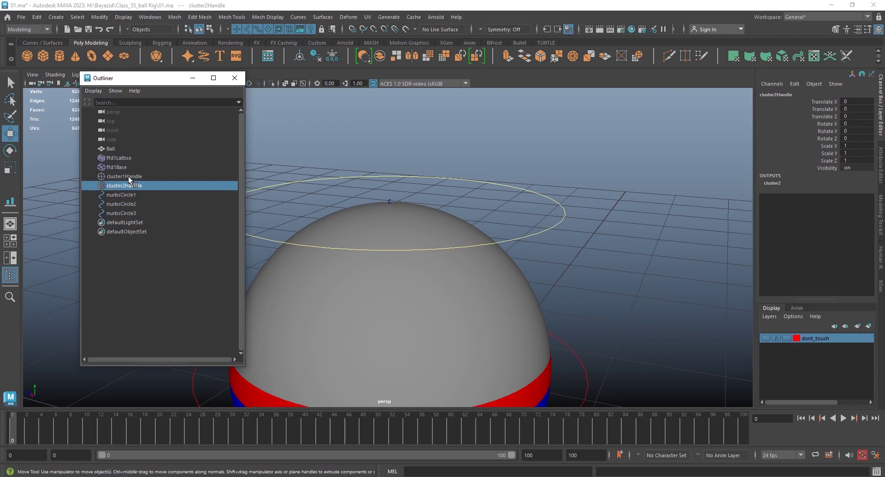
{"action": "left_click", "coordinate": [509, 151]}
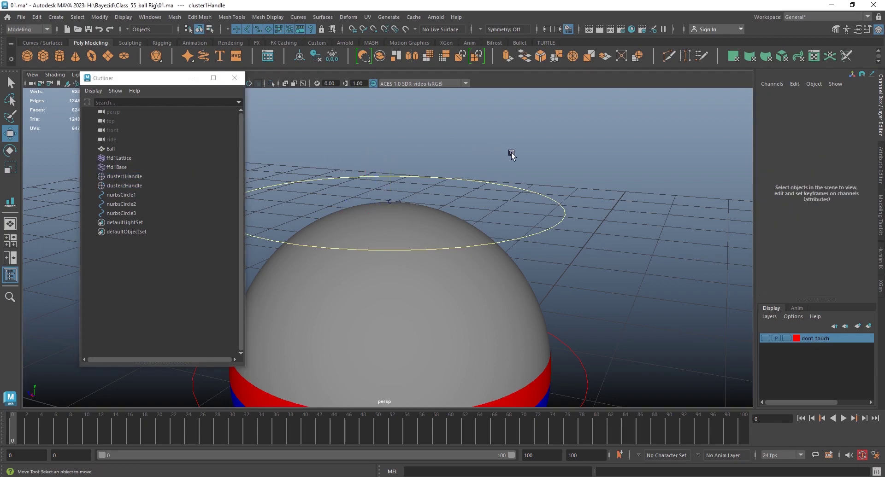
{"action": "left_click", "coordinate": [537, 181]}
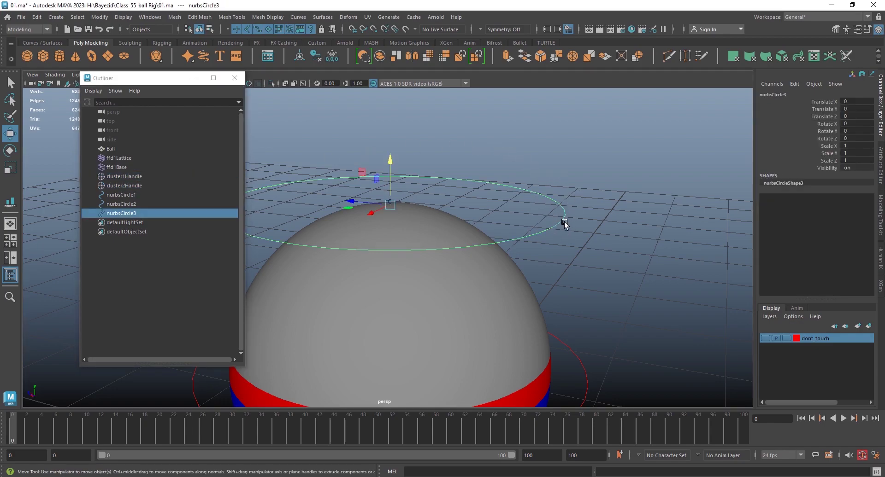
{"action": "left_click", "coordinate": [122, 178], "text": "ctrl"}
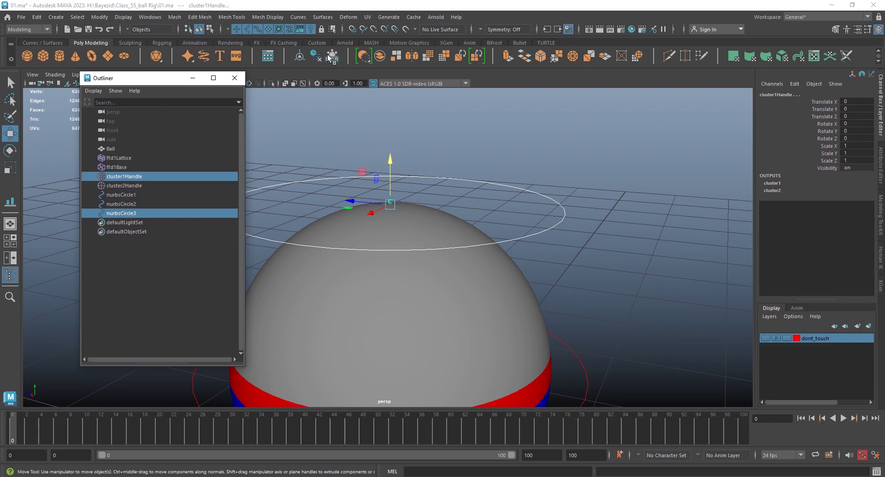
{"action": "left_click", "coordinate": [30, 26]}
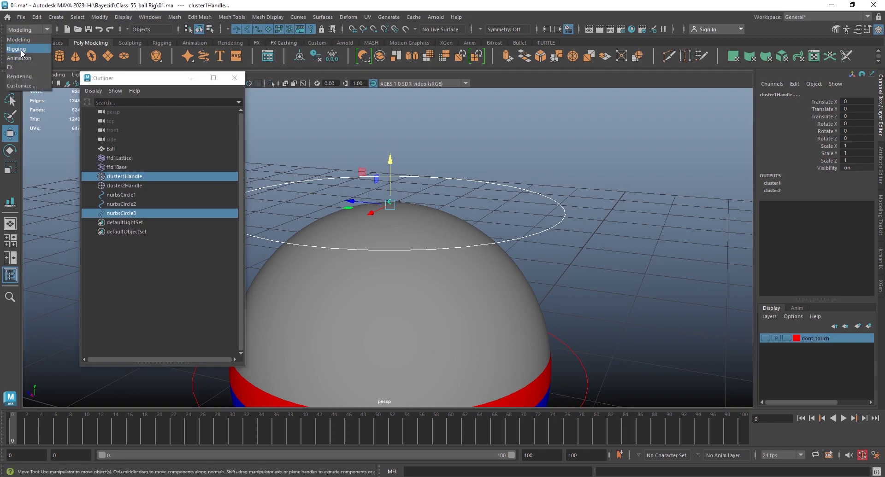
In the Rigging menu set, apply a Parent constraint from nurbsCircle3 to cluster1Handle with Maintain offset on.
{"action": "left_click", "coordinate": [20, 49]}
{"action": "left_click", "coordinate": [249, 17]}
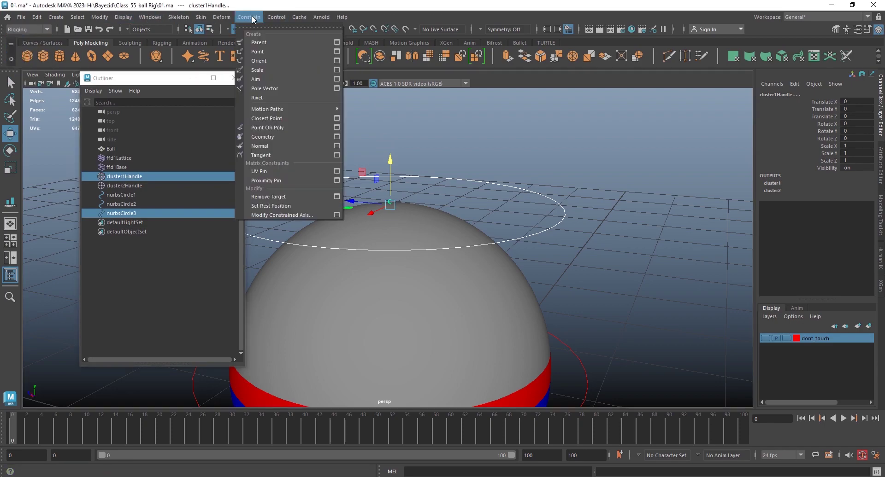
{"action": "left_click", "coordinate": [336, 42]}
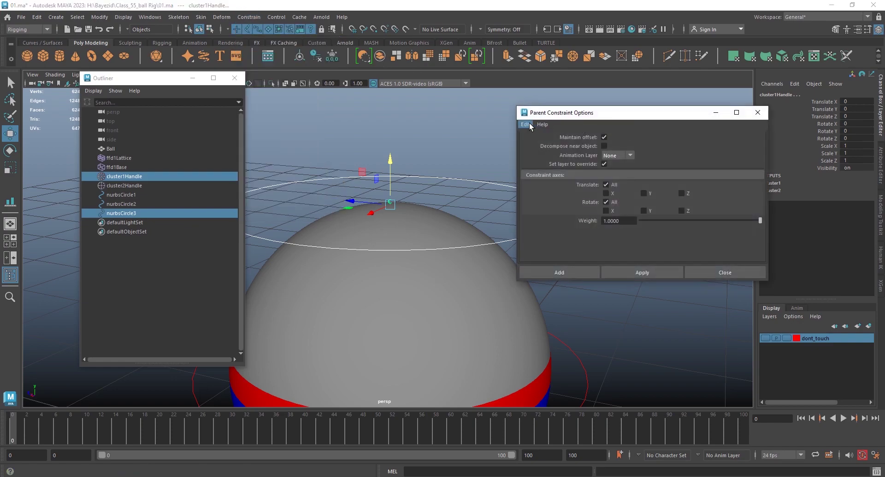
{"action": "left_click", "coordinate": [529, 123]}
{"action": "left_click", "coordinate": [533, 139]}
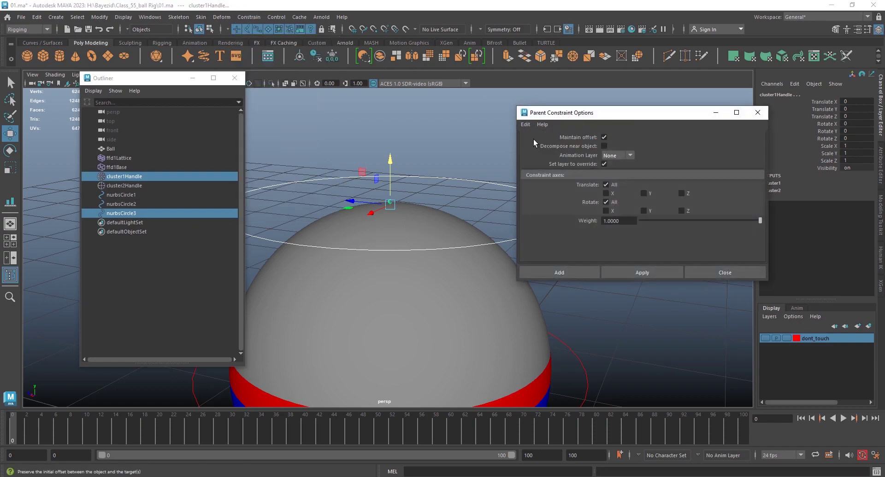
{"action": "left_click", "coordinate": [605, 137]}
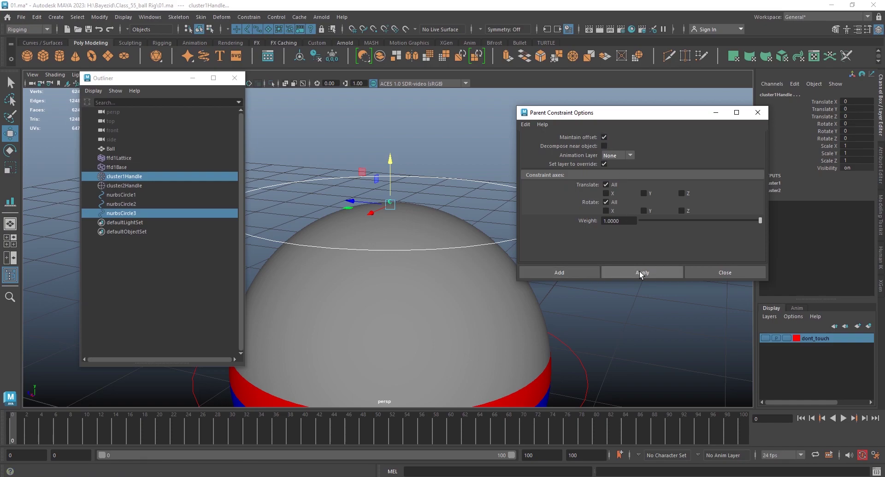
{"action": "left_click", "coordinate": [572, 271]}
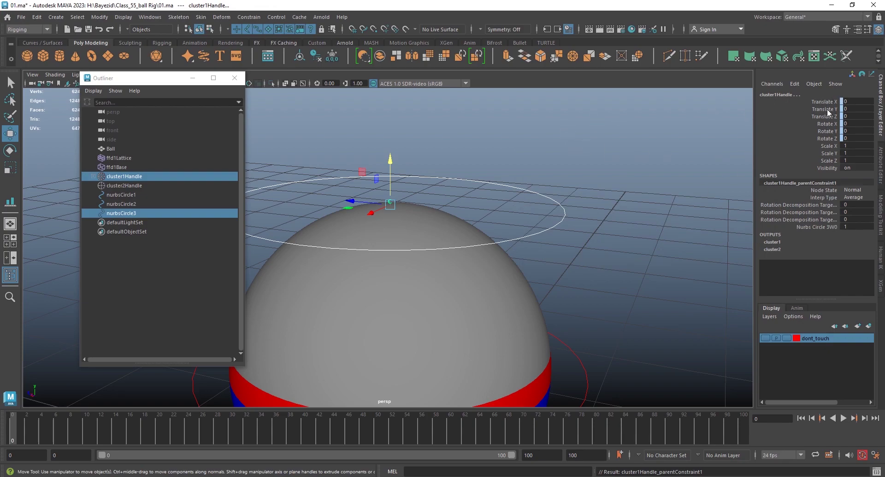
{"action": "left_click", "coordinate": [596, 180]}
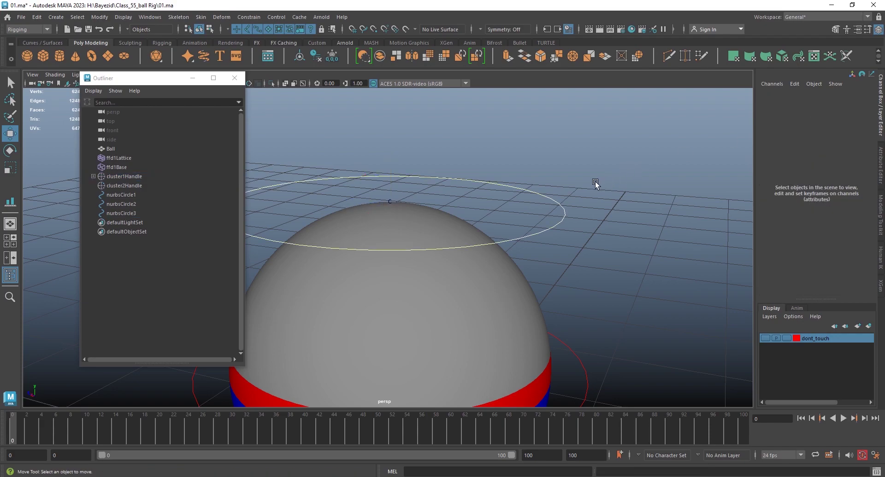
Raise the top control circle to test that it stretches the ball, then undo the move.
{"action": "left_click", "coordinate": [510, 197]}
{"action": "scroll", "coordinate": [585, 216], "scroll_direction": "down", "scroll_amount": 3}
{"action": "left_click_drag", "start_coordinate": [535, 217], "coordinate": [545, 211], "text": "alt"}
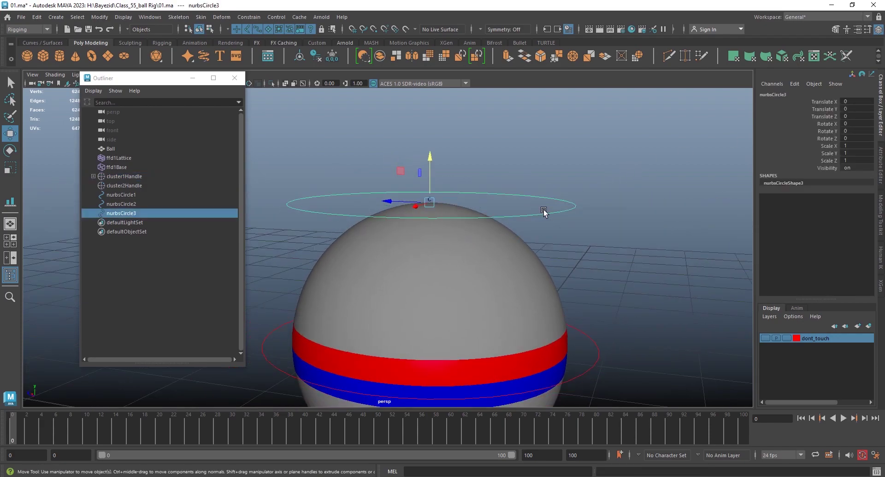
{"action": "left_click", "coordinate": [571, 181]}
{"action": "left_click", "coordinate": [575, 206]}
{"action": "left_click_drag", "start_coordinate": [428, 164], "coordinate": [431, 189]}
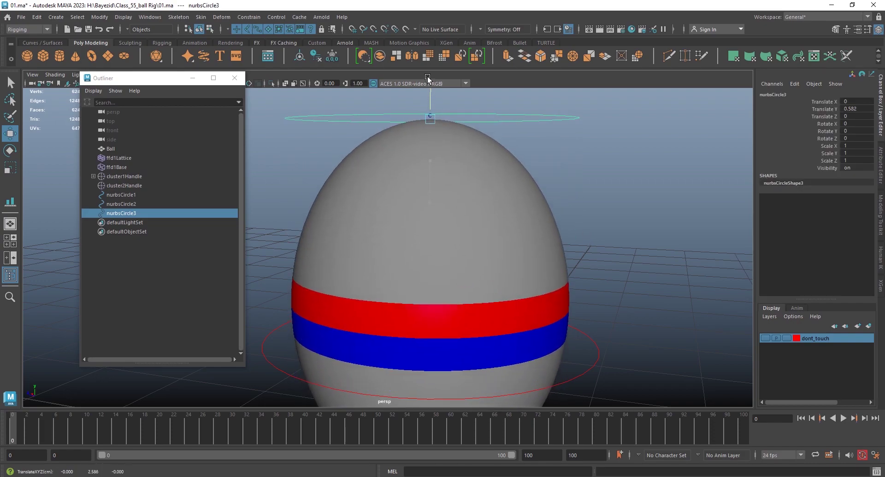
{"action": "left_click_drag", "start_coordinate": [431, 189], "coordinate": [450, 122]}
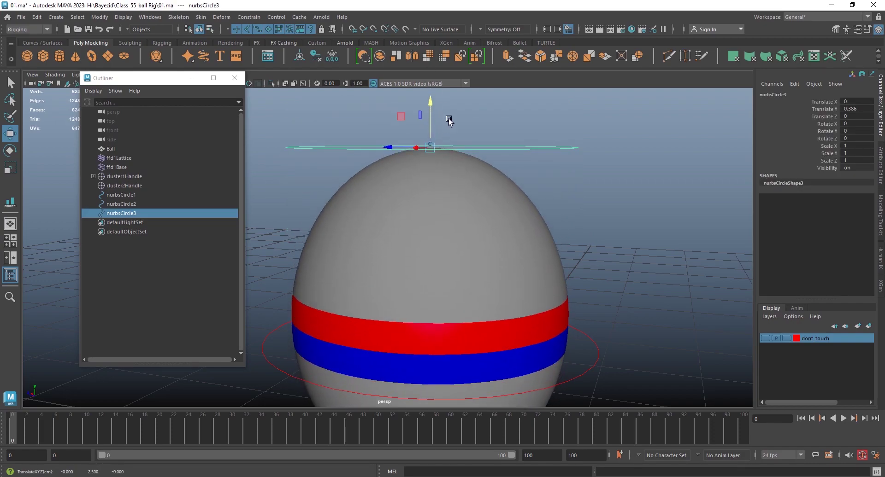
{"action": "key", "text": "ctrl+z"}
Select the lower control circle nurbsCircle1.
{"action": "scroll", "coordinate": [613, 258], "scroll_direction": "down", "scroll_amount": 1}
{"action": "scroll", "coordinate": [561, 251], "scroll_direction": "down", "scroll_amount": 1}
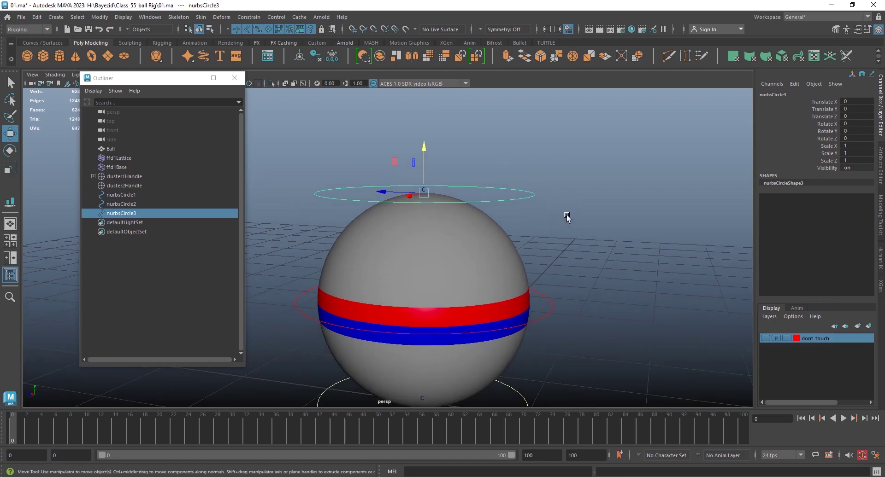
{"action": "scroll", "coordinate": [569, 218], "scroll_direction": "down", "scroll_amount": 2}
{"action": "scroll", "coordinate": [599, 239], "scroll_direction": "up", "scroll_amount": 1}
{"action": "scroll", "coordinate": [547, 309], "scroll_direction": "up", "scroll_amount": 1}
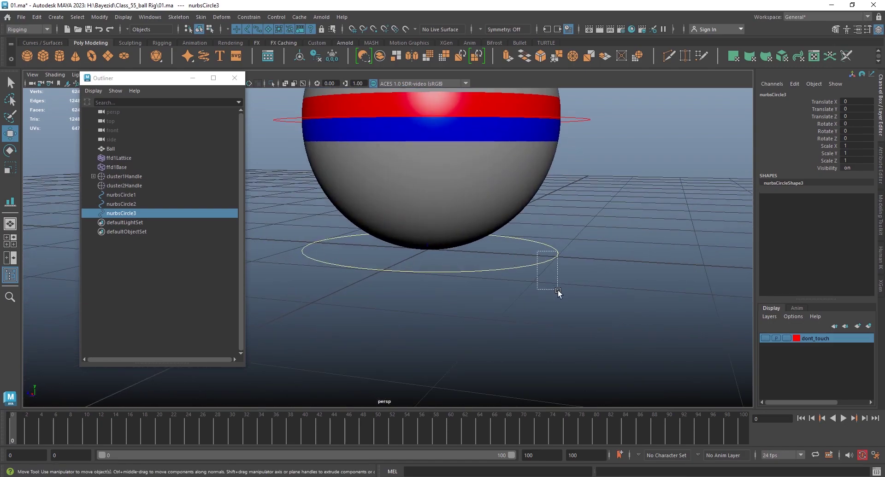
{"action": "left_click_drag", "start_coordinate": [536, 257], "coordinate": [563, 299]}
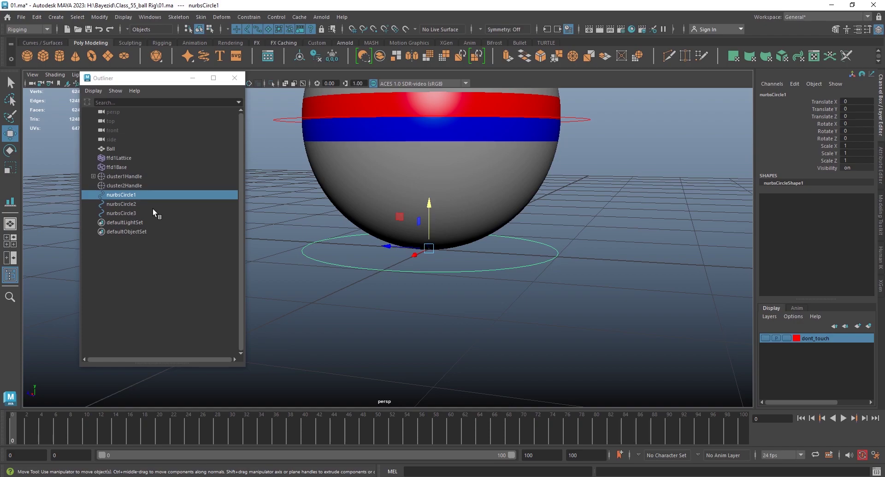
Parent-constrain cluster2Handle to the bottom circle nurbsCircle1.
{"action": "left_click", "coordinate": [115, 186], "text": "ctrl"}
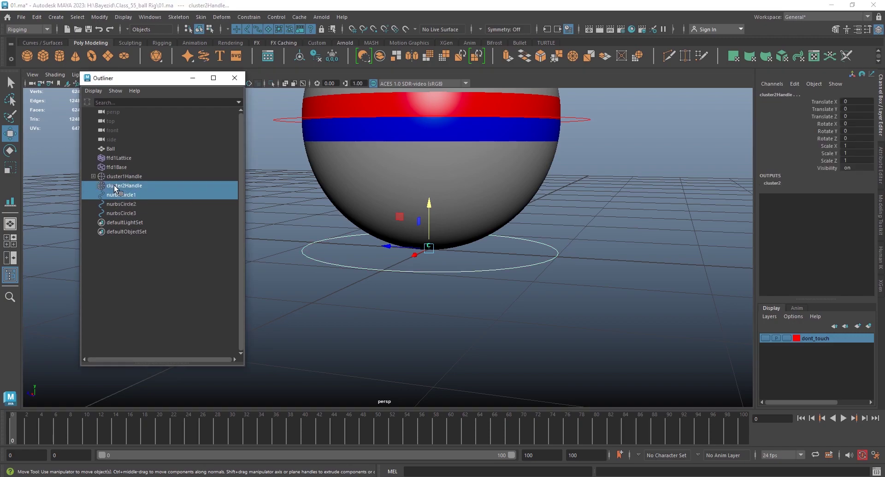
{"action": "left_click", "coordinate": [257, 17]}
{"action": "left_click", "coordinate": [260, 41]}
Lower nurbsCircle1 to squash the ball, then raise it until the ball rounds out.
{"action": "left_click", "coordinate": [554, 247]}
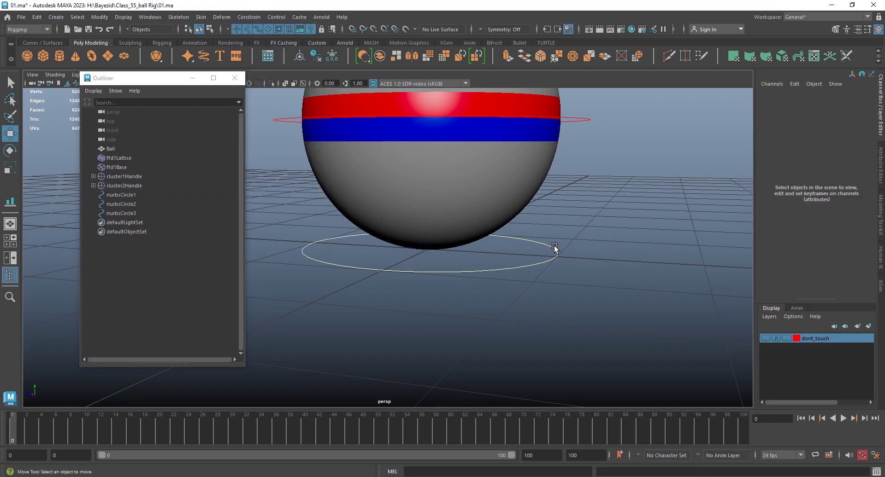
{"action": "left_click", "coordinate": [511, 270]}
{"action": "left_click_drag", "start_coordinate": [428, 216], "coordinate": [413, 262]}
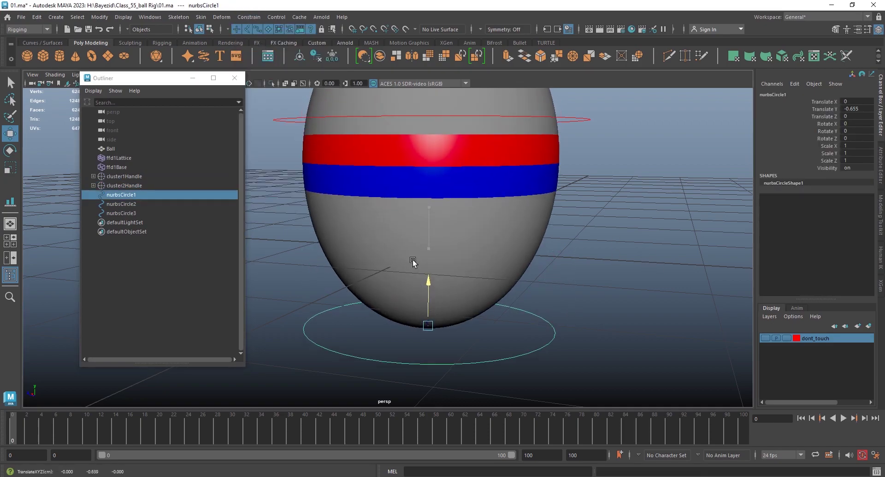
{"action": "scroll", "coordinate": [608, 306], "scroll_direction": "down", "scroll_amount": 3}
{"action": "mouse_move", "coordinate": [420, 230]}
{"action": "left_mouse_down"}
{"action": "mouse_move", "coordinate": [390, 206]}
{"action": "mouse_move", "coordinate": [369, 233]}
{"action": "left_mouse_up"}
{"action": "mouse_move", "coordinate": [508, 237]}
{"action": "left_mouse_down", "text": "alt"}
{"action": "mouse_move", "coordinate": [500, 263]}
{"action": "mouse_move", "coordinate": [568, 276]}
{"action": "left_mouse_up", "text": "alt"}
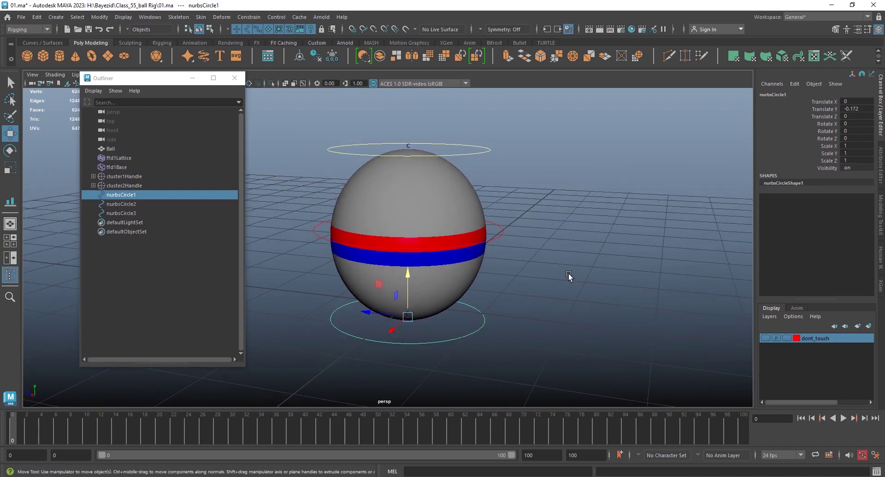
{"action": "middle_click_drag", "start_coordinate": [569, 275], "coordinate": [579, 233], "text": "alt"}
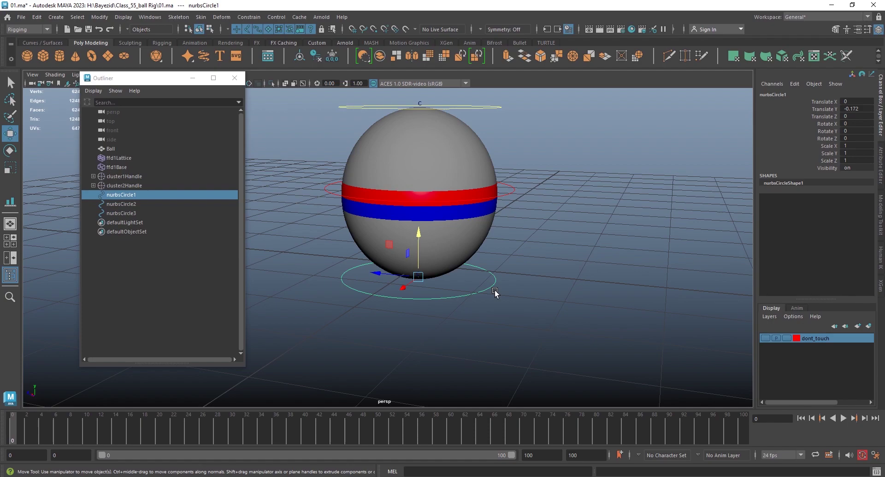
Move the Outliner window down-left, clear of the viewport statistics.
{"action": "left_click", "coordinate": [512, 189]}
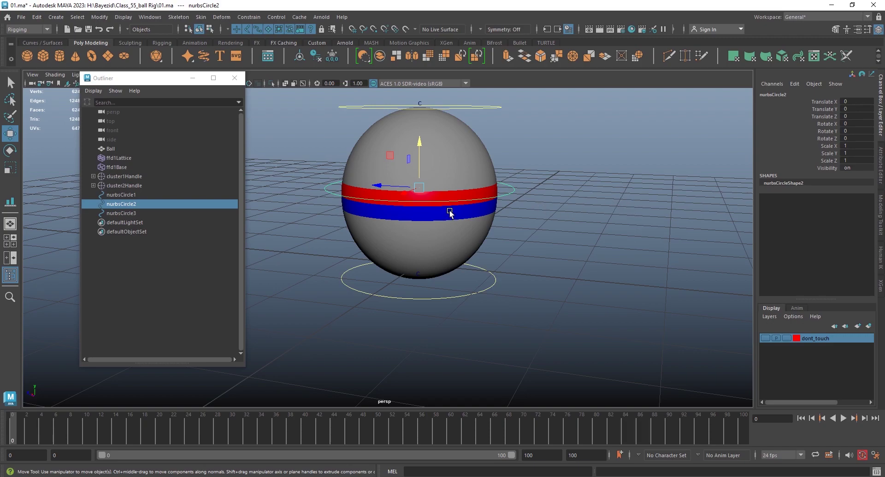
{"action": "left_click", "coordinate": [590, 208]}
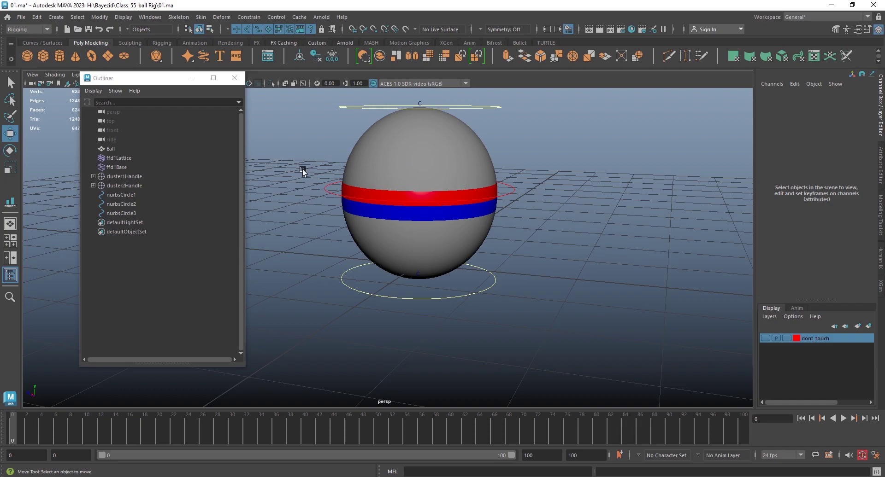
{"action": "left_click_drag", "start_coordinate": [145, 80], "coordinate": [81, 175]}
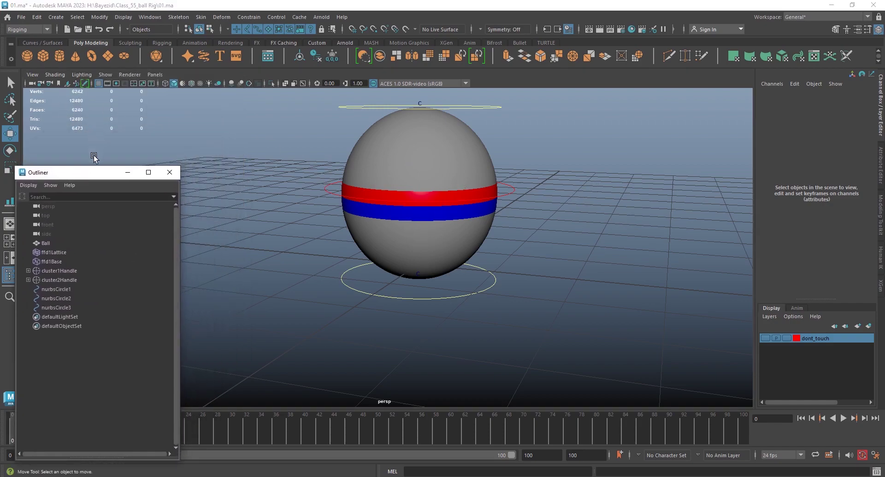
Create a new NURBS circle, nurbsCircle4, and scale it to 1.628.
{"action": "left_click", "coordinate": [54, 43]}
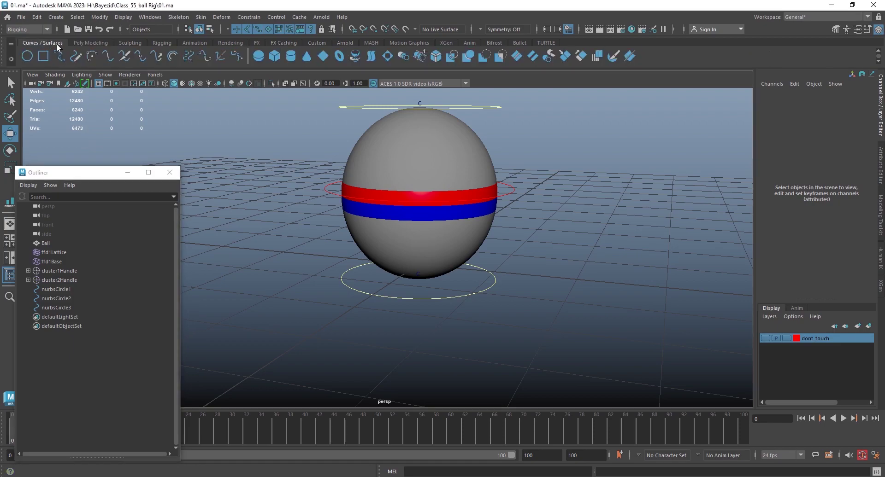
{"action": "left_click", "coordinate": [29, 56]}
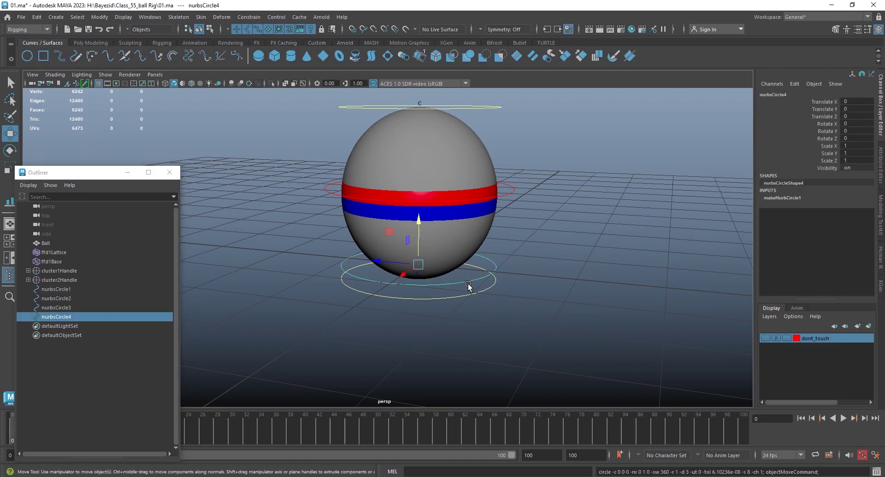
{"action": "key", "text": "r"}
{"action": "mouse_move", "coordinate": [420, 267]}
{"action": "left_mouse_down"}
{"action": "mouse_move", "coordinate": [496, 237]}
{"action": "mouse_move", "coordinate": [496, 279]}
{"action": "left_mouse_up"}
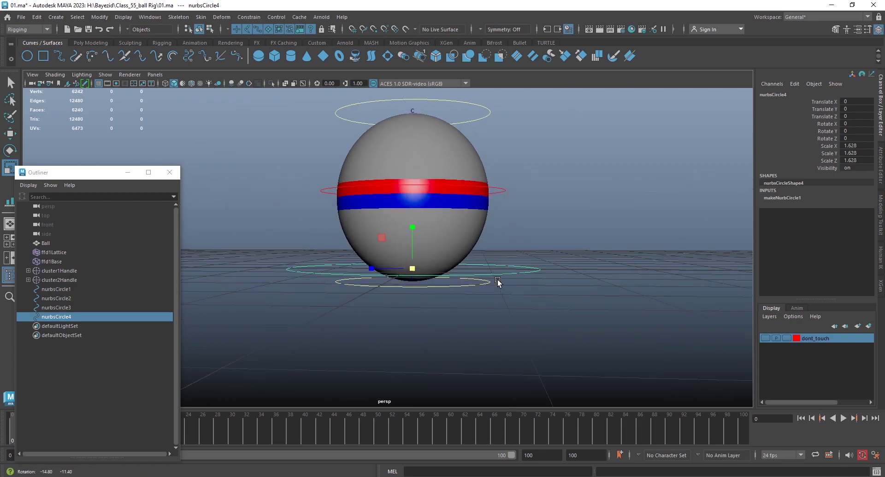
{"action": "scroll", "coordinate": [497, 280], "scroll_direction": "up", "scroll_amount": 1}
{"action": "left_click_drag", "start_coordinate": [535, 346], "coordinate": [533, 325], "text": "alt"}
{"action": "scroll", "coordinate": [534, 326], "scroll_direction": "up", "scroll_amount": 2}
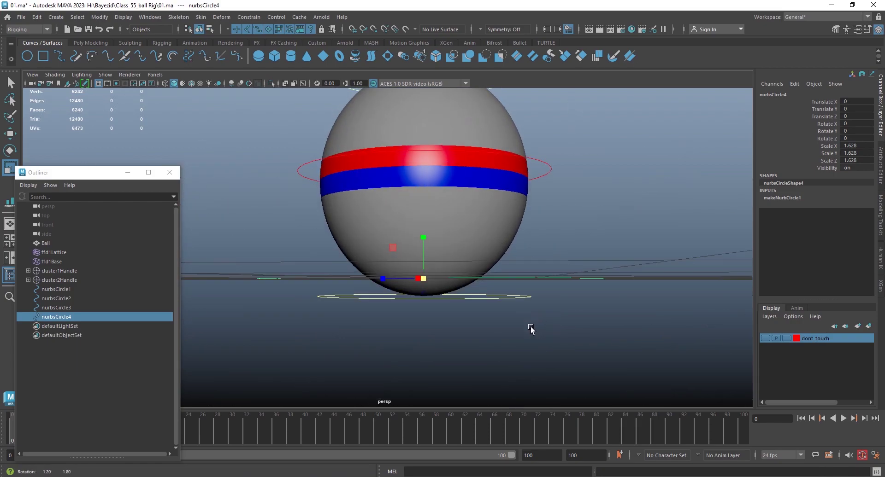
Set nurbsCircle1's Translate Y to 0, then select nurbsCircle4 and zoom out.
{"action": "left_click", "coordinate": [508, 297]}
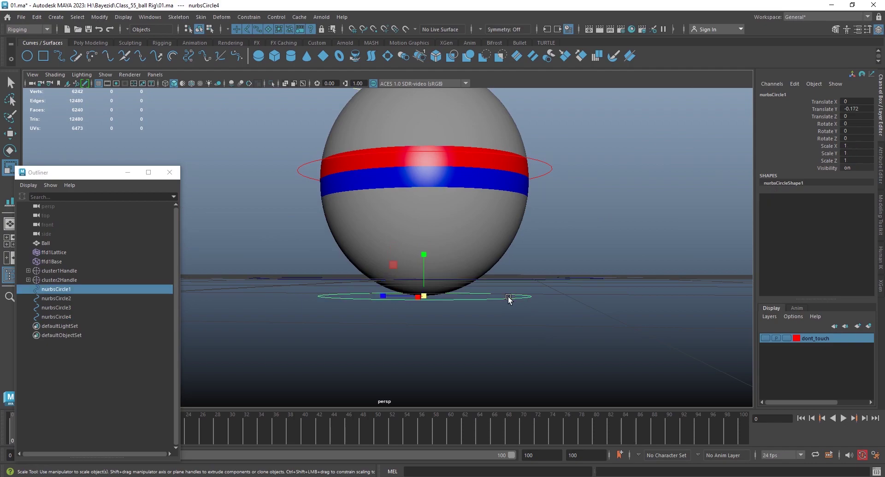
{"action": "double_click", "coordinate": [857, 109]}
{"action": "type", "text": "0"}
{"action": "key", "text": "Return"}
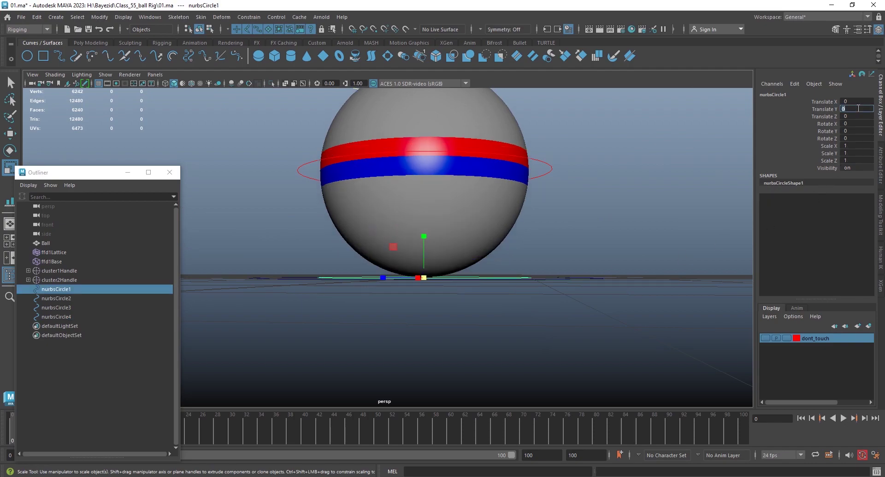
{"action": "left_click", "coordinate": [621, 225]}
{"action": "mouse_move", "coordinate": [560, 307]}
{"action": "left_mouse_down", "text": "alt"}
{"action": "mouse_move", "coordinate": [551, 322]}
{"action": "mouse_move", "coordinate": [587, 351]}
{"action": "left_mouse_up", "text": "alt"}
{"action": "right_click_drag", "start_coordinate": [640, 341], "coordinate": [535, 279], "text": "alt"}
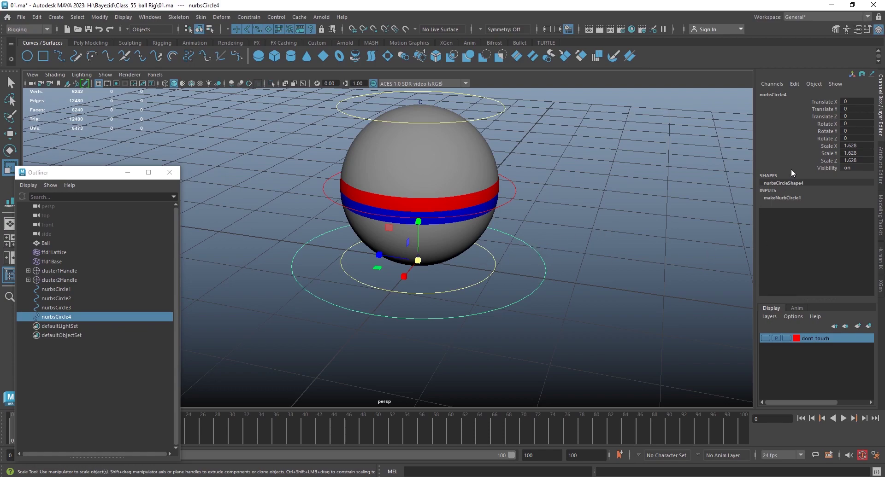
Enable drawing overrides on nurbsCircleShape4, colour it light blue, and enter Control Vertex mode.
{"action": "left_click", "coordinate": [855, 29]}
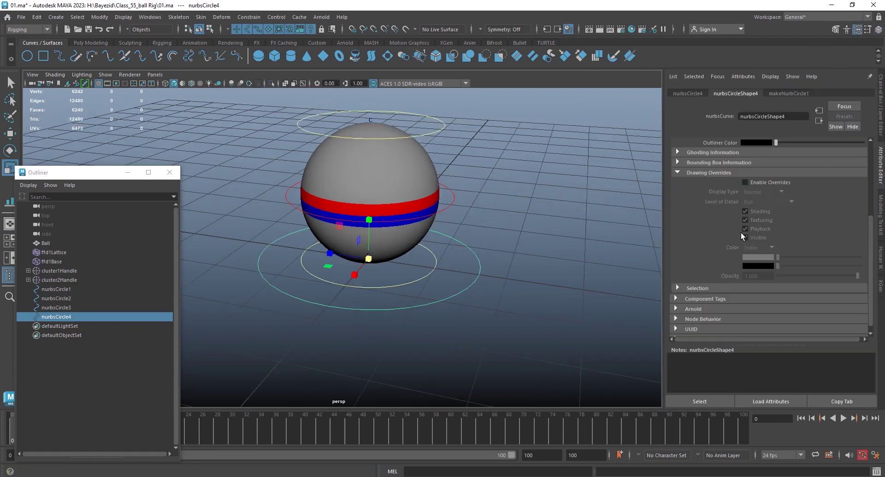
{"action": "left_click", "coordinate": [757, 182]}
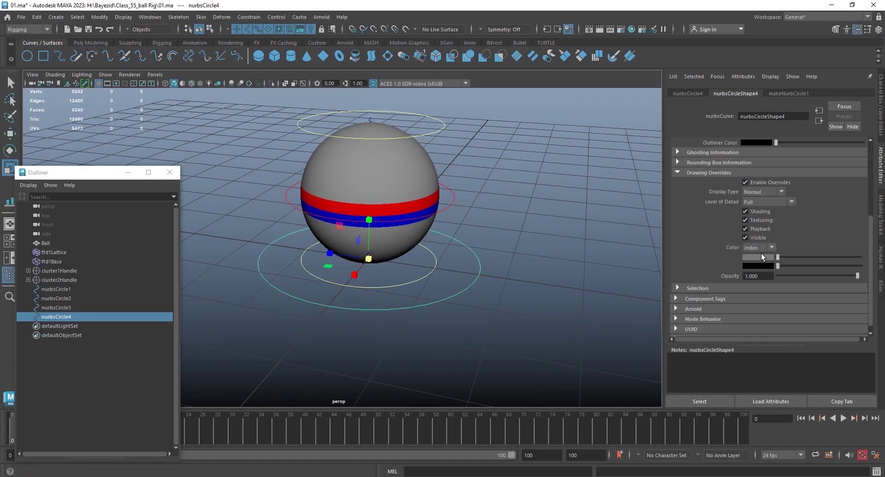
{"action": "left_click_drag", "start_coordinate": [777, 256], "coordinate": [825, 256]}
{"action": "left_click", "coordinate": [513, 326]}
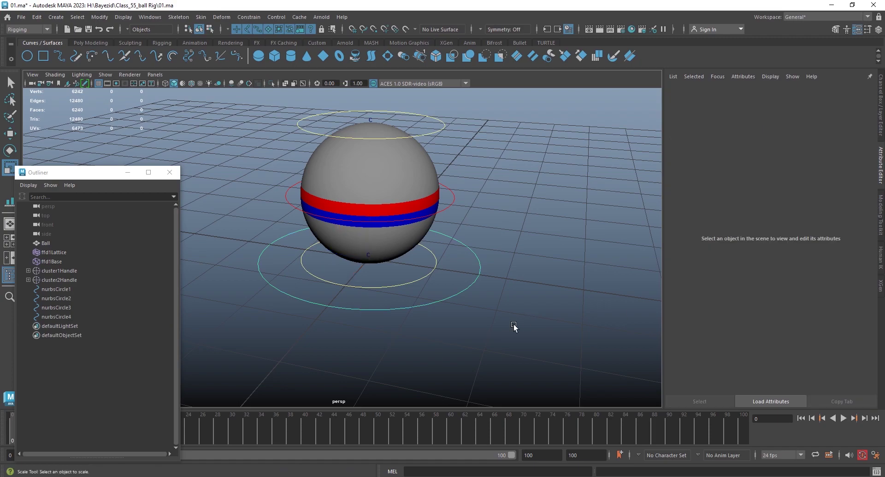
{"action": "left_click", "coordinate": [444, 295]}
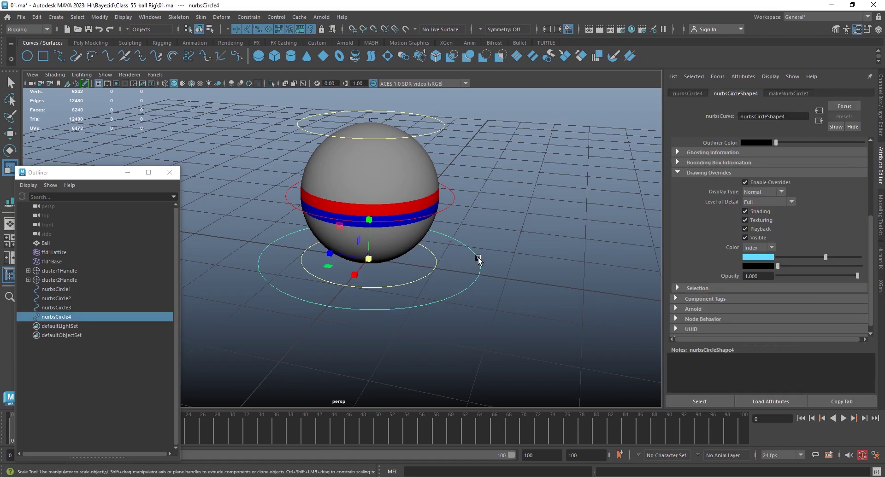
{"action": "right_click_drag", "start_coordinate": [478, 244], "coordinate": [434, 243]}
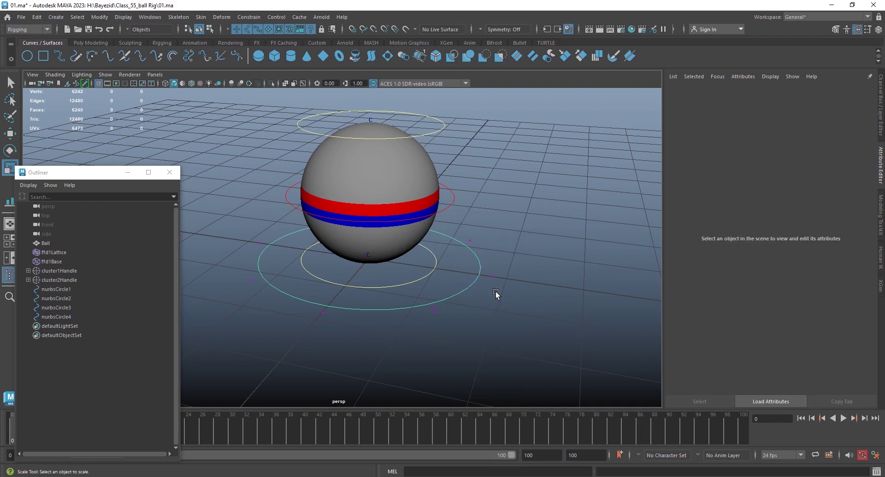
{"action": "mouse_move", "coordinate": [497, 302]}
{"action": "left_mouse_down", "text": "alt"}
{"action": "mouse_move", "coordinate": [480, 217]}
{"action": "mouse_move", "coordinate": [460, 238]}
{"action": "left_mouse_up", "text": "alt"}
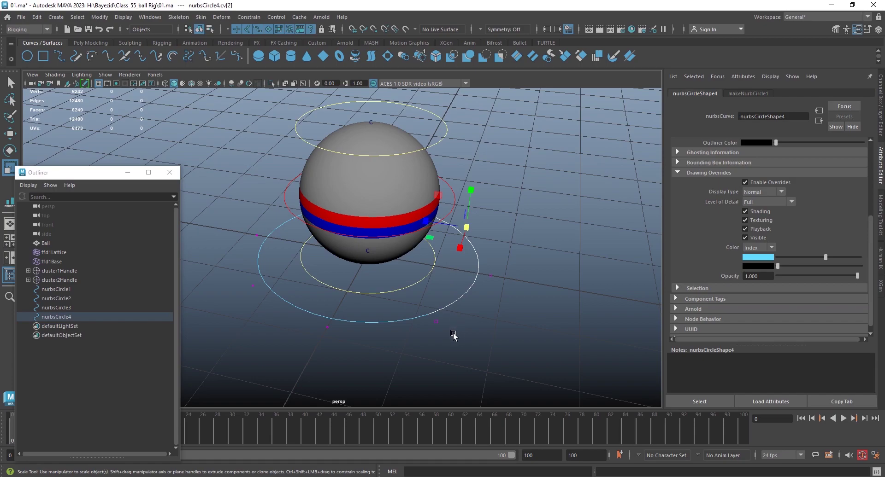
Select and scale several CVs of nurbsCircle4 inward, then undo the reshape.
{"action": "left_click", "coordinate": [435, 321], "text": "shift"}
{"action": "mouse_move", "coordinate": [241, 274]}
{"action": "left_mouse_down", "text": "shift"}
{"action": "mouse_move", "coordinate": [258, 304]}
{"action": "mouse_move", "coordinate": [220, 231]}
{"action": "left_mouse_up", "text": "shift"}
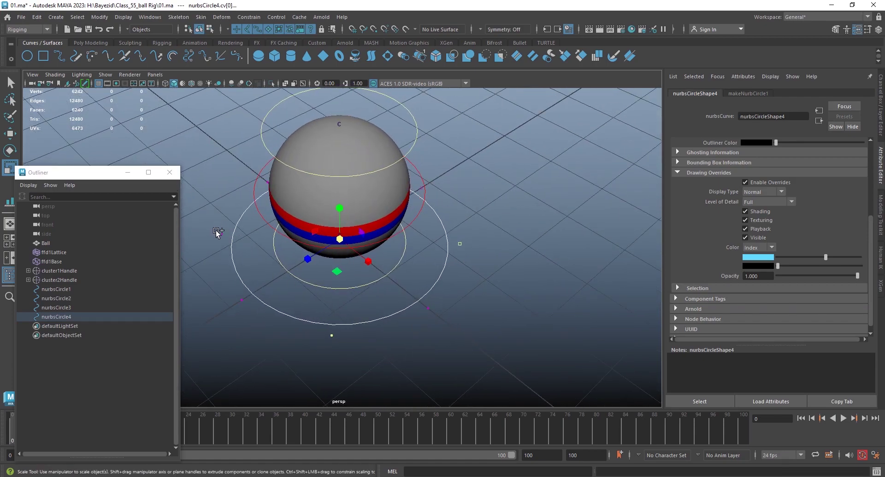
{"action": "mouse_move", "coordinate": [340, 239]}
{"action": "left_mouse_down"}
{"action": "mouse_move", "coordinate": [304, 284]}
{"action": "mouse_move", "coordinate": [290, 280]}
{"action": "left_mouse_up"}
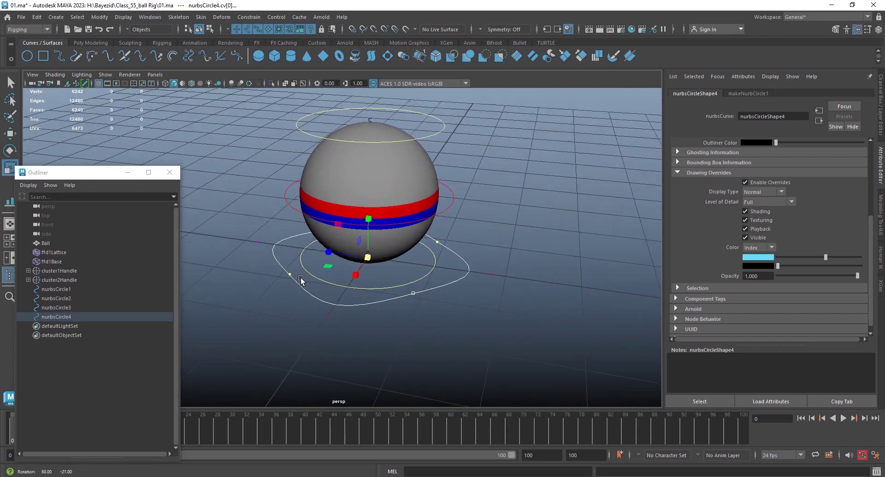
{"action": "key", "text": "ctrl+z"}
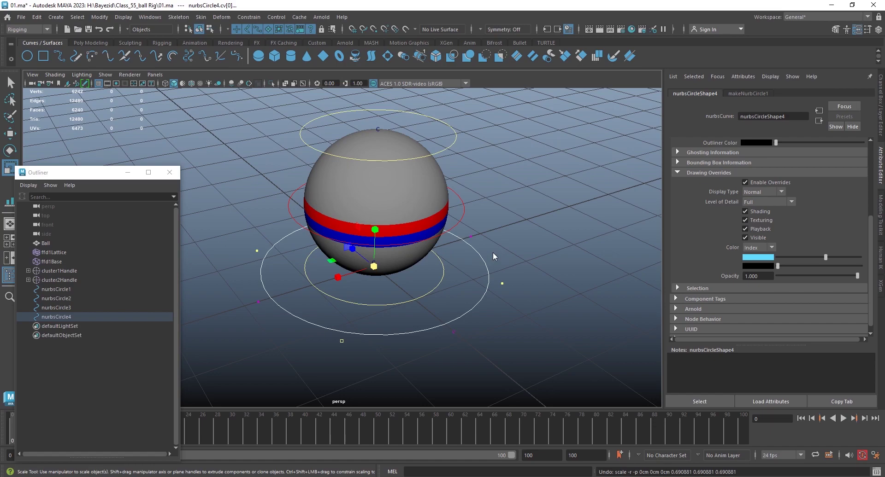
Return to Object Mode, reselect nurbsCircle4 and switch to the Move tool.
{"action": "right_click_drag", "start_coordinate": [493, 244], "coordinate": [540, 232]}
{"action": "left_click", "coordinate": [537, 253]}
{"action": "mouse_move", "coordinate": [537, 253]}
{"action": "left_mouse_down", "text": "alt"}
{"action": "mouse_move", "coordinate": [510, 299]}
{"action": "mouse_move", "coordinate": [465, 281]}
{"action": "left_mouse_up", "text": "alt"}
{"action": "left_click", "coordinate": [476, 288]}
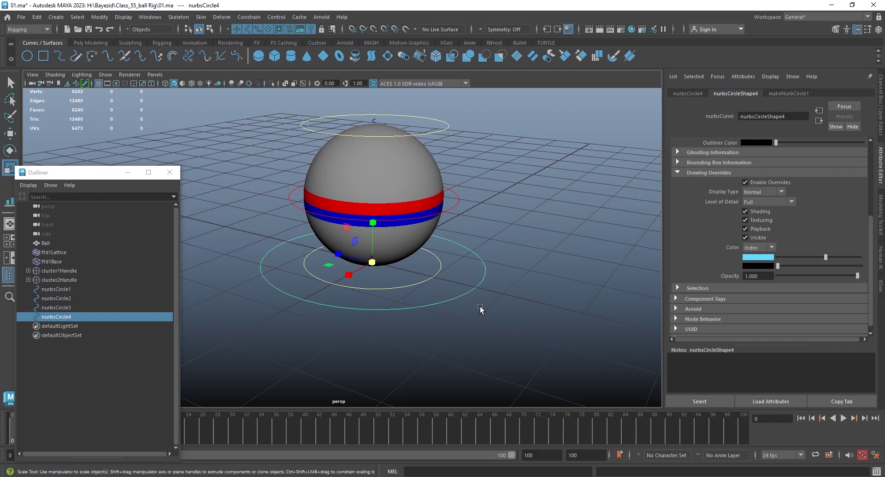
{"action": "key", "text": "w"}
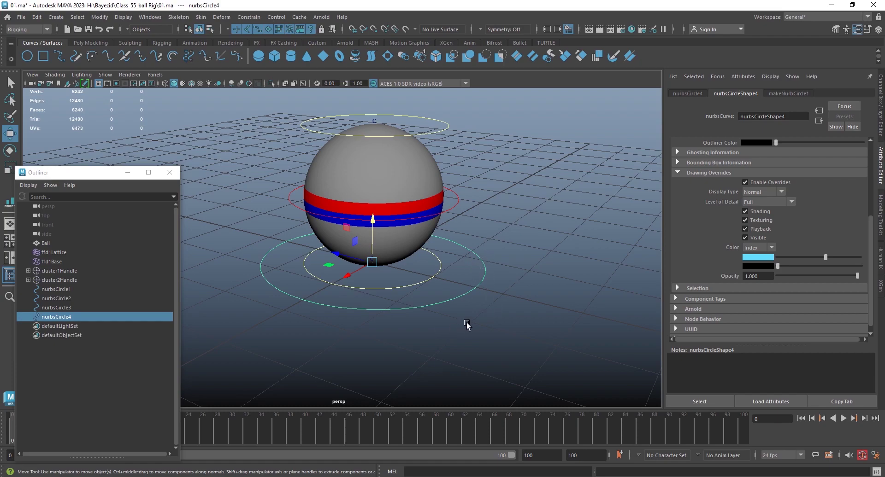
{"action": "left_click", "coordinate": [505, 207]}
{"action": "left_click_drag", "start_coordinate": [498, 247], "coordinate": [500, 242], "text": "alt"}
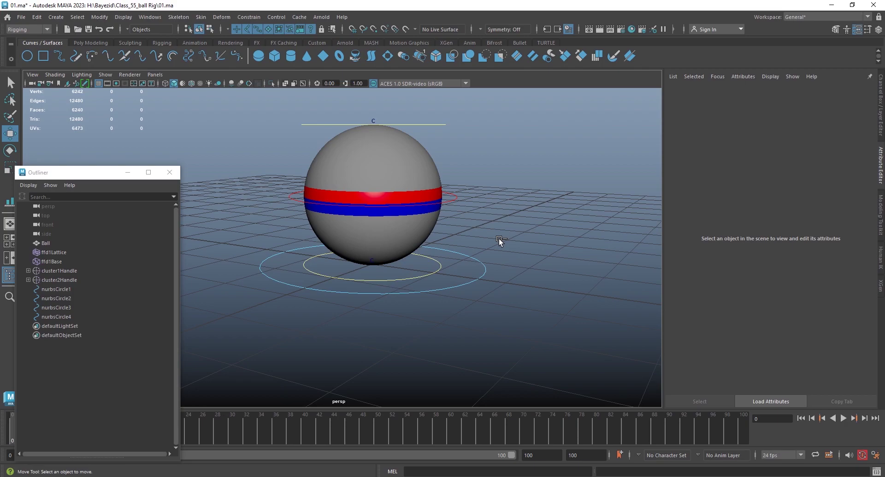
Save the scene, then select the red middle circle nurbsCircle2 and show its channels.
{"action": "key", "text": "ctrl+s"}
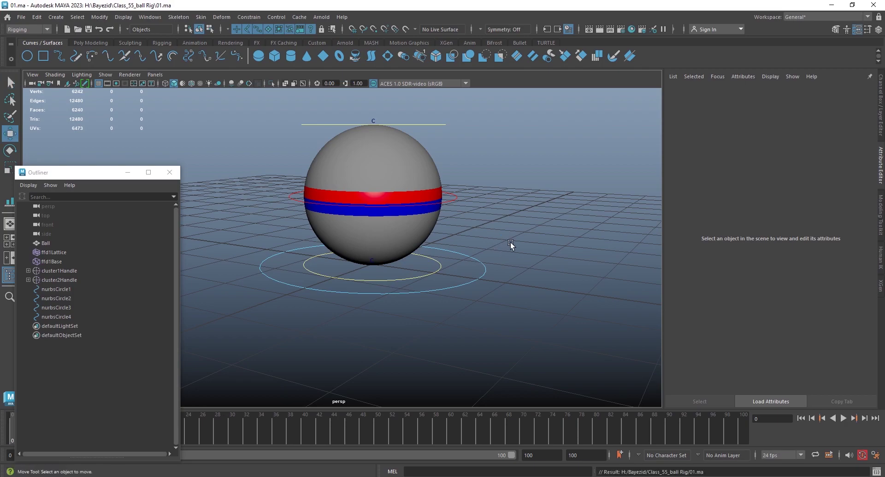
{"action": "left_click", "coordinate": [459, 203]}
{"action": "left_click", "coordinate": [500, 214]}
{"action": "left_click", "coordinate": [430, 274]}
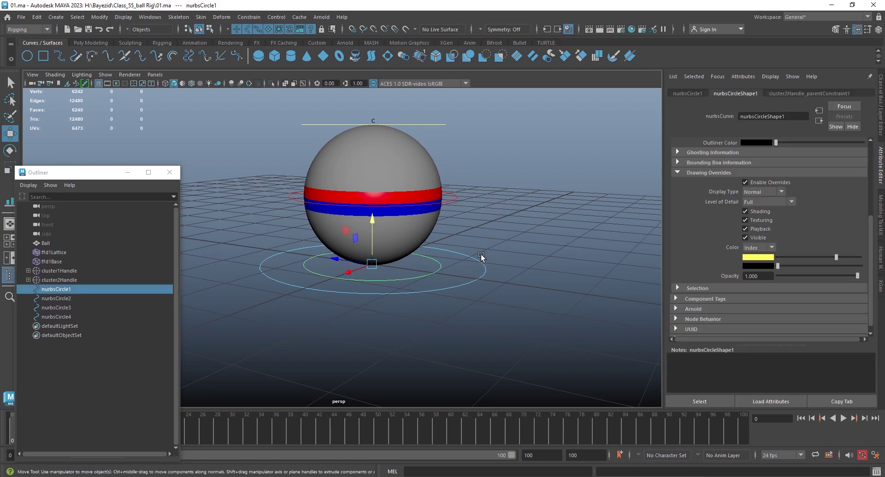
{"action": "left_click", "coordinate": [454, 201]}
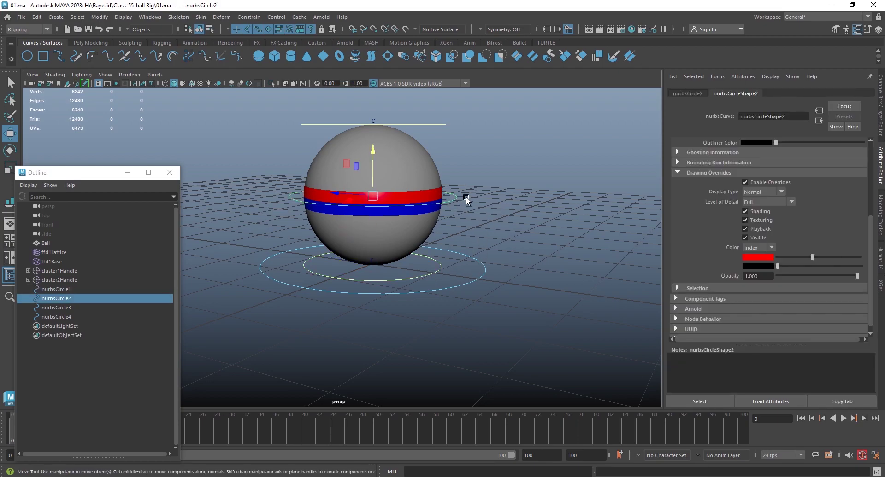
{"action": "left_click", "coordinate": [464, 197]}
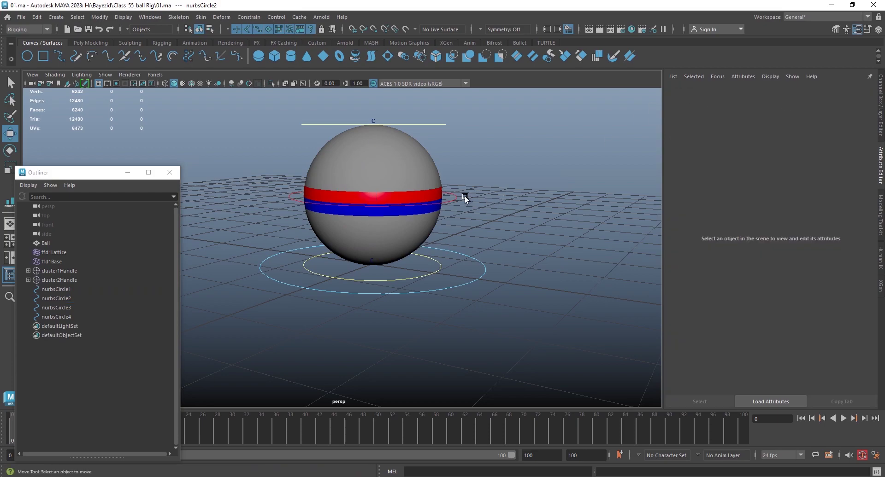
{"action": "left_click", "coordinate": [455, 202]}
{"action": "left_click", "coordinate": [693, 96]}
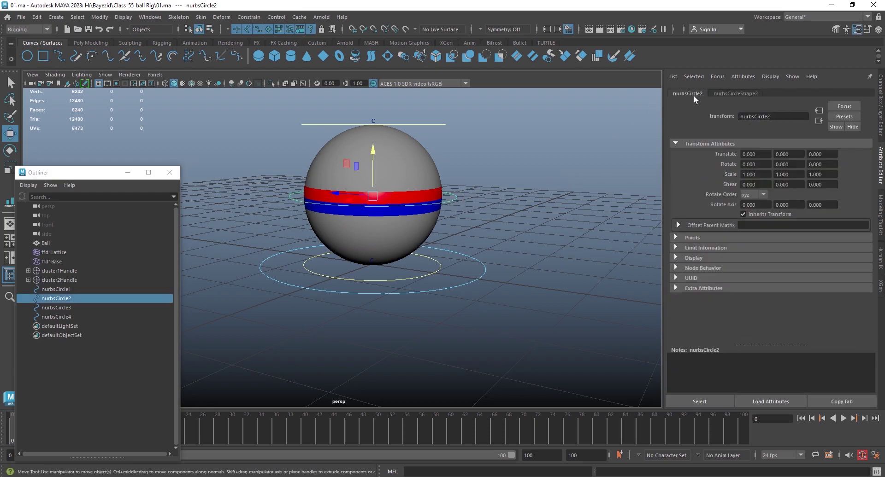
{"action": "left_click", "coordinate": [733, 94]}
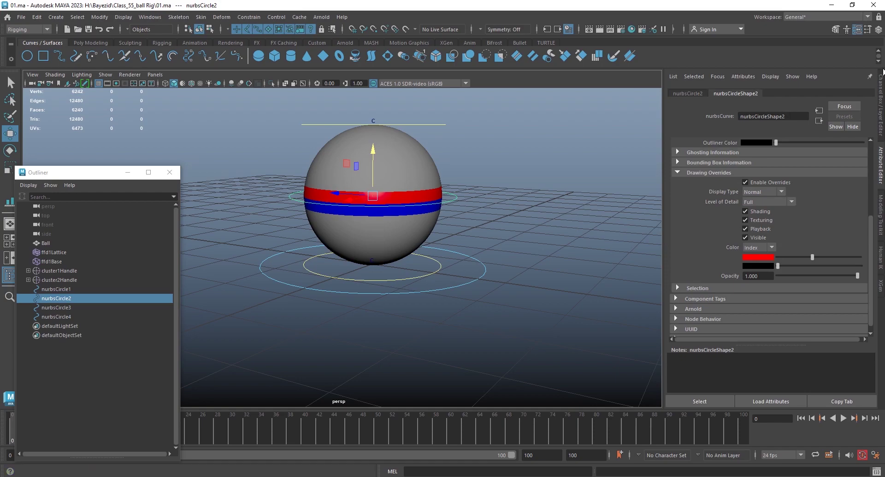
{"action": "left_click", "coordinate": [881, 86]}
Rename nurbsCircle2 to Main_ctrl, nurbsCircle3 to tp_ctrl and nurbsCircle1 to Btm_ctrl.
{"action": "left_click", "coordinate": [796, 95]}
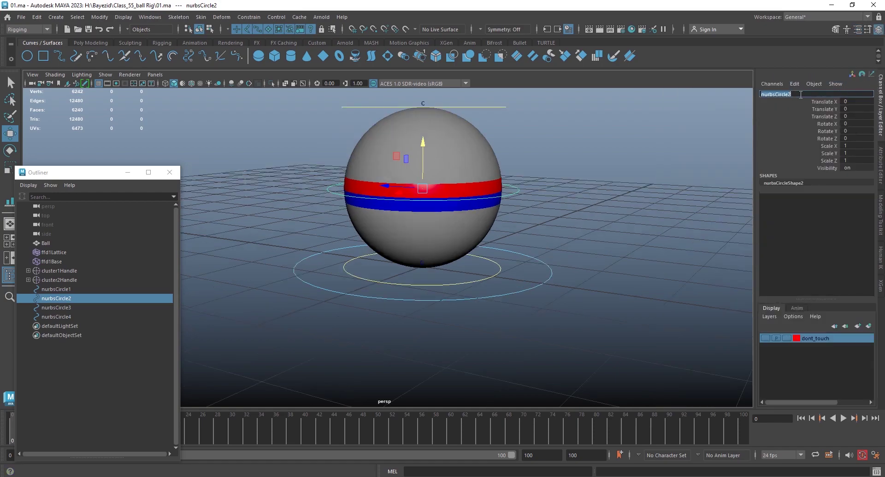
{"action": "type", "text": "Main_ctrl"}
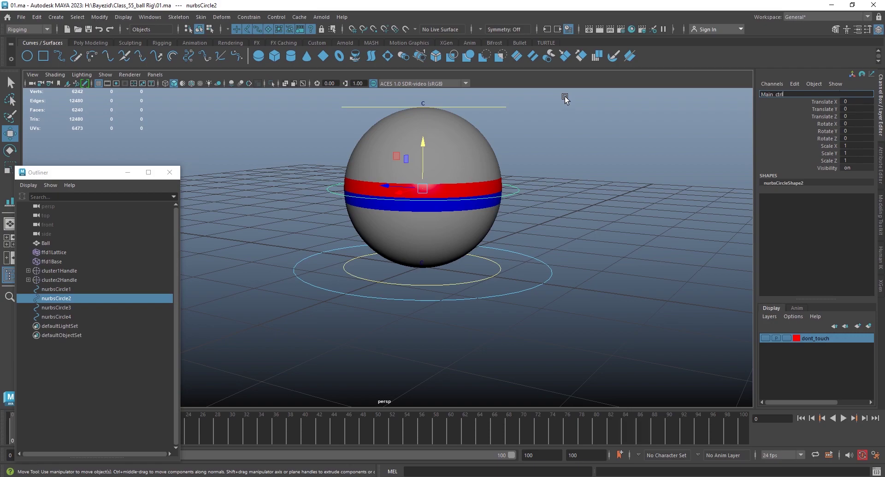
{"action": "key", "text": "Return"}
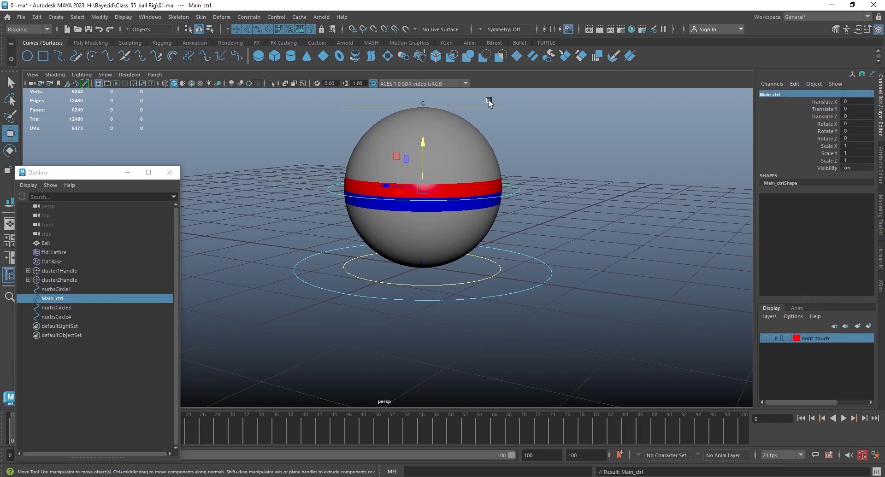
{"action": "left_click", "coordinate": [494, 107]}
{"action": "left_click", "coordinate": [782, 94]}
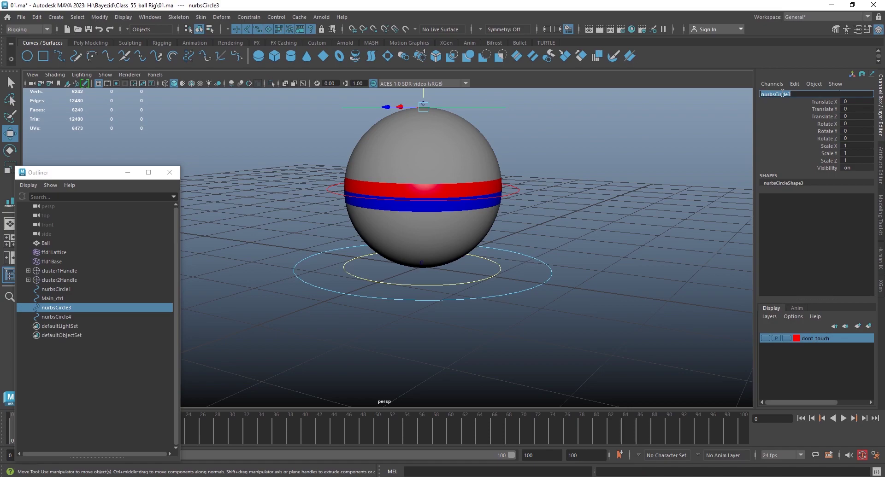
{"action": "type", "text": "tp_ctrl"}
{"action": "key", "text": "Return"}
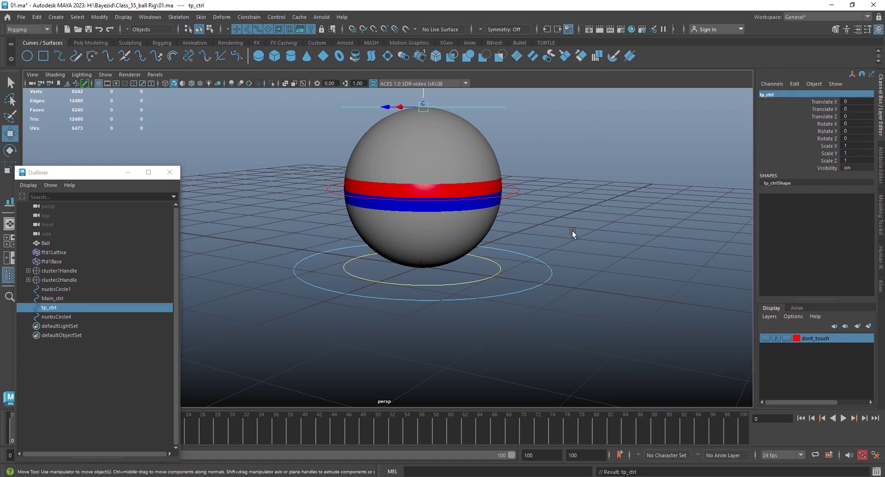
{"action": "left_click", "coordinate": [486, 271]}
{"action": "left_click", "coordinate": [777, 94]}
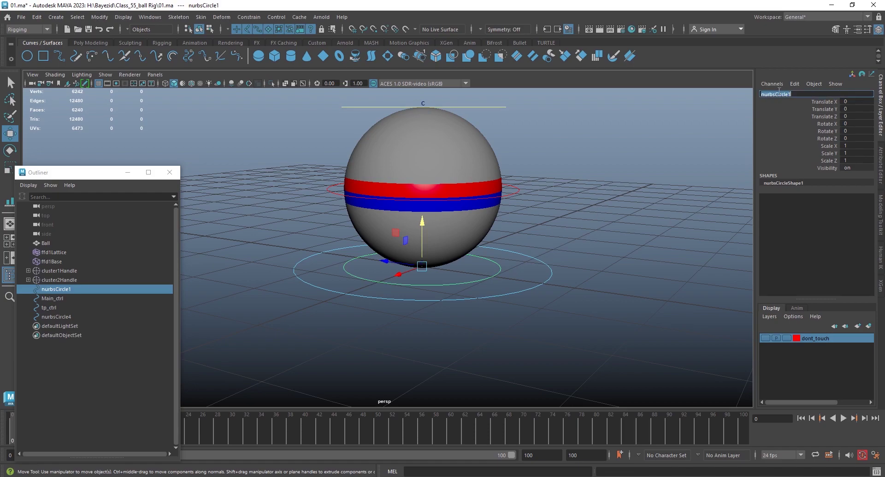
{"action": "type", "text": "Btm_ctrl"}
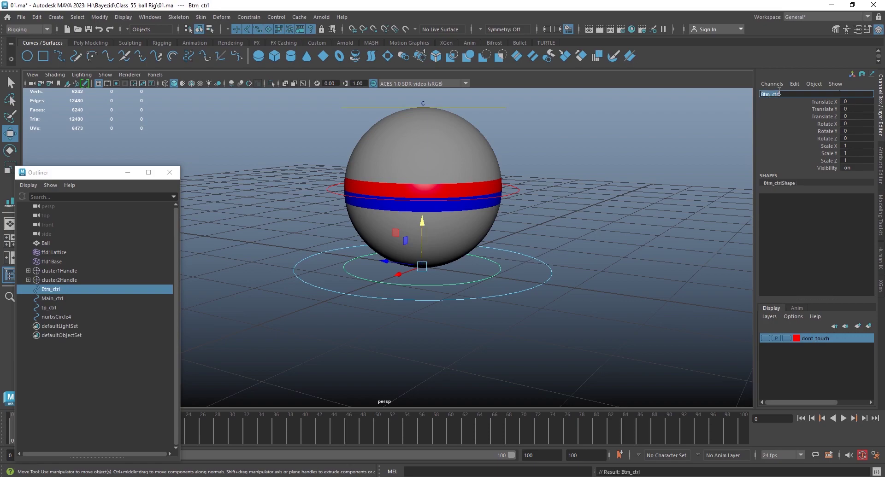
Parent tp_ctrl under Main_ctrl.
{"action": "left_click", "coordinate": [614, 227]}
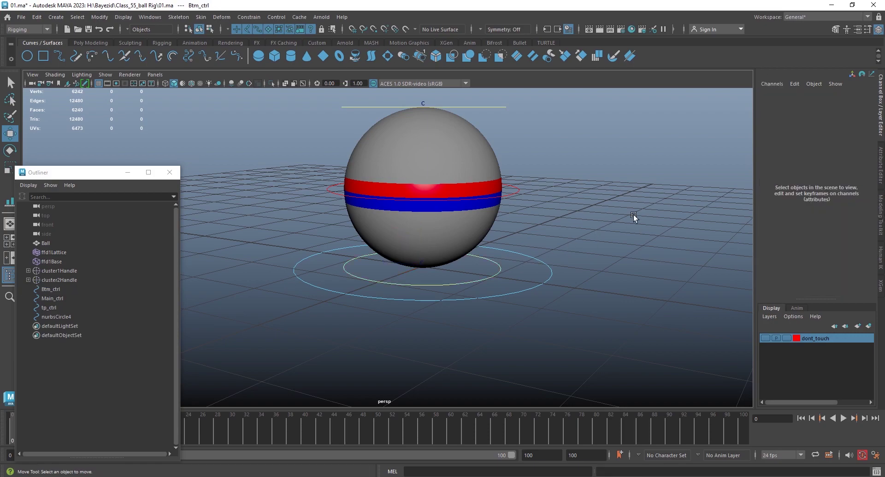
{"action": "left_click_drag", "start_coordinate": [538, 184], "coordinate": [510, 205]}
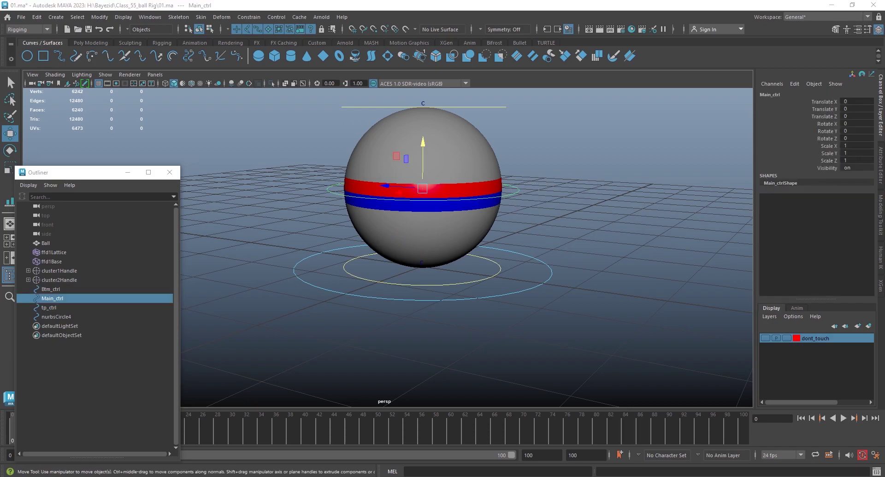
{"action": "mouse_move", "coordinate": [522, 302]}
{"action": "left_mouse_down", "text": "alt"}
{"action": "mouse_move", "coordinate": [534, 282]}
{"action": "mouse_move", "coordinate": [568, 274]}
{"action": "left_mouse_up", "text": "alt"}
{"action": "left_click_drag", "start_coordinate": [547, 234], "coordinate": [524, 208], "text": "alt"}
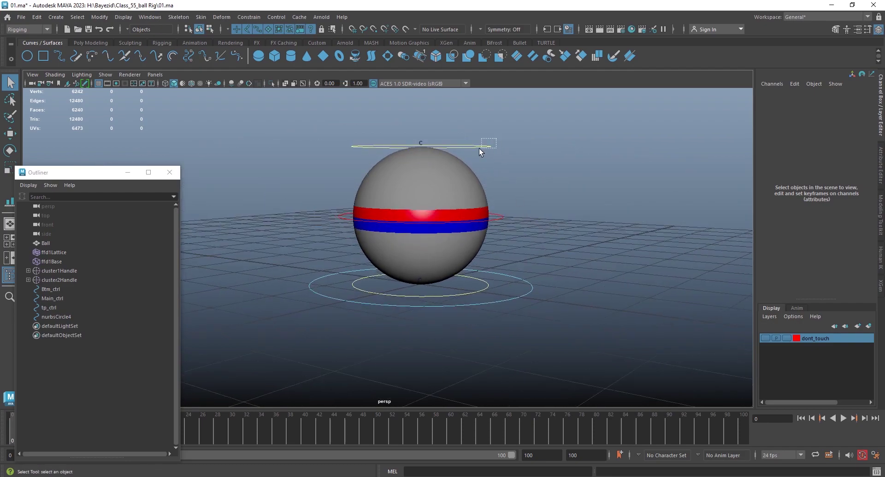
{"action": "left_click_drag", "start_coordinate": [479, 149], "coordinate": [479, 148]}
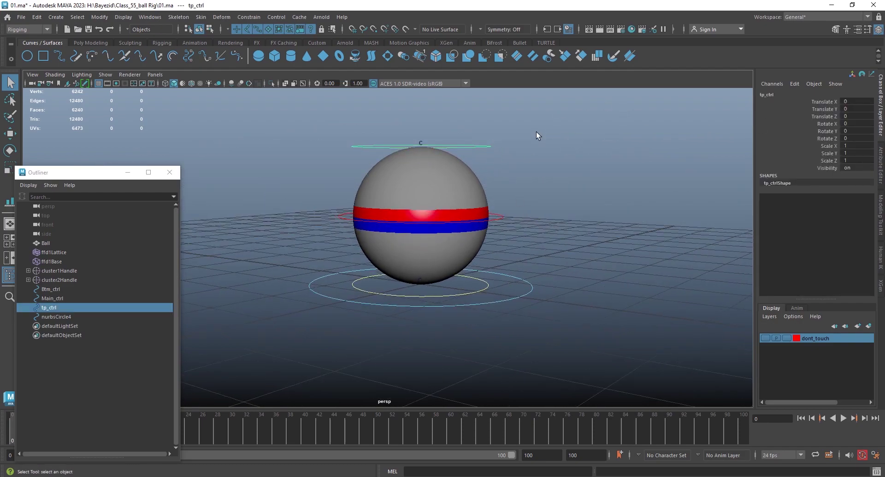
{"action": "left_click", "coordinate": [495, 131]}
{"action": "left_click_drag", "start_coordinate": [483, 150], "coordinate": [483, 150]}
{"action": "left_click_drag", "start_coordinate": [502, 226], "coordinate": [499, 228], "text": "shift"}
{"action": "key", "text": "p"}
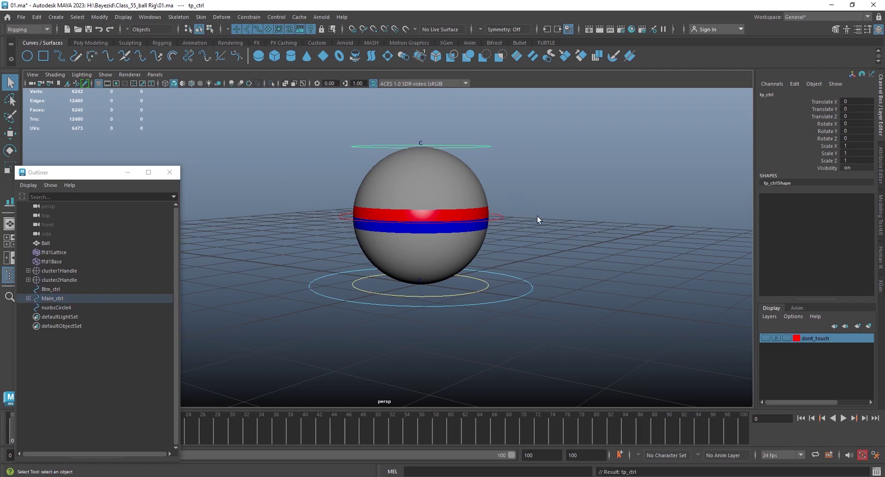
Parent Btm_ctrl under Main_ctrl as well.
{"action": "left_click_drag", "start_coordinate": [516, 240], "coordinate": [516, 240]}
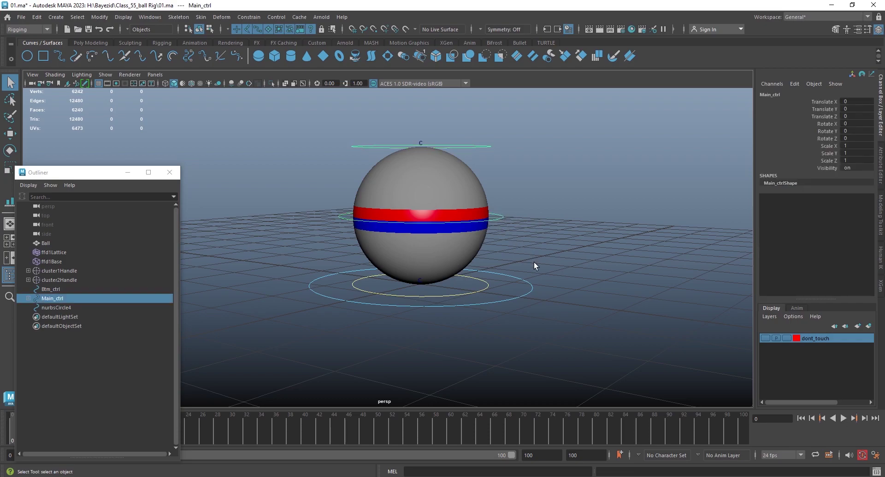
{"action": "left_click", "coordinate": [496, 281]}
{"action": "left_click", "coordinate": [479, 290]}
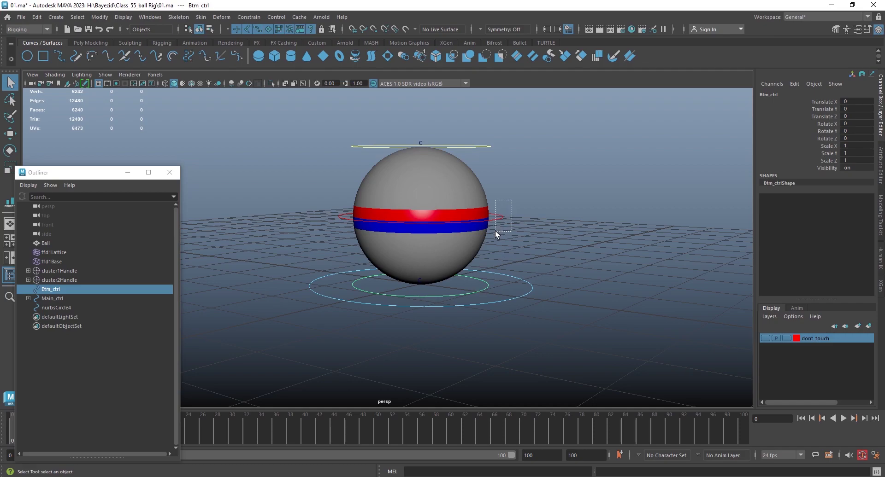
{"action": "left_click_drag", "start_coordinate": [495, 231], "coordinate": [495, 231], "text": "shift"}
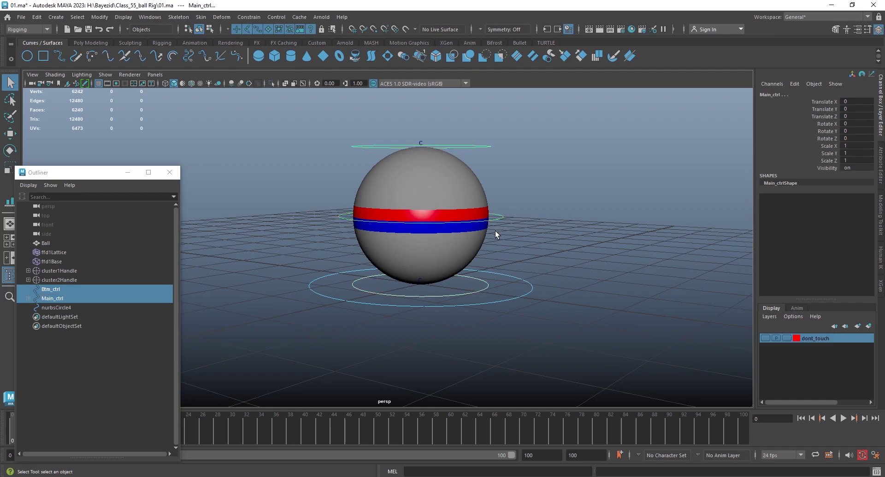
{"action": "key", "text": "p"}
{"action": "left_click", "coordinate": [529, 223]}
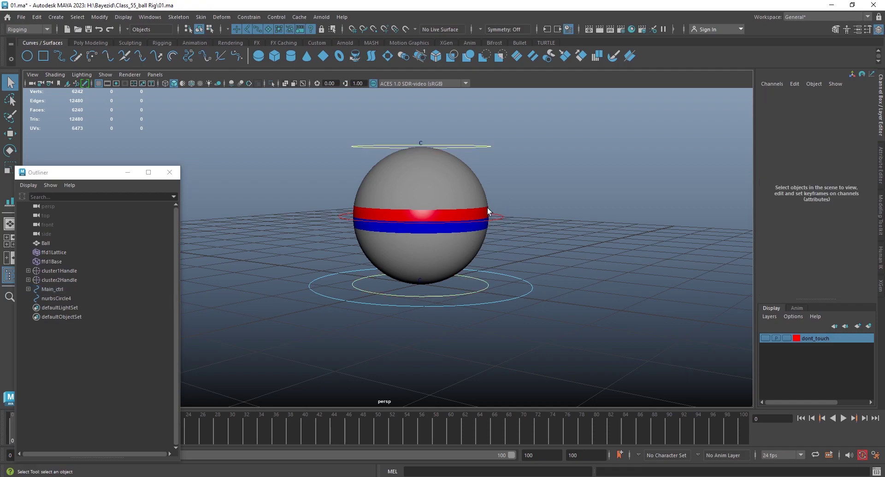
{"action": "left_click", "coordinate": [505, 229]}
{"action": "left_click_drag", "start_coordinate": [519, 232], "coordinate": [505, 226], "text": "alt"}
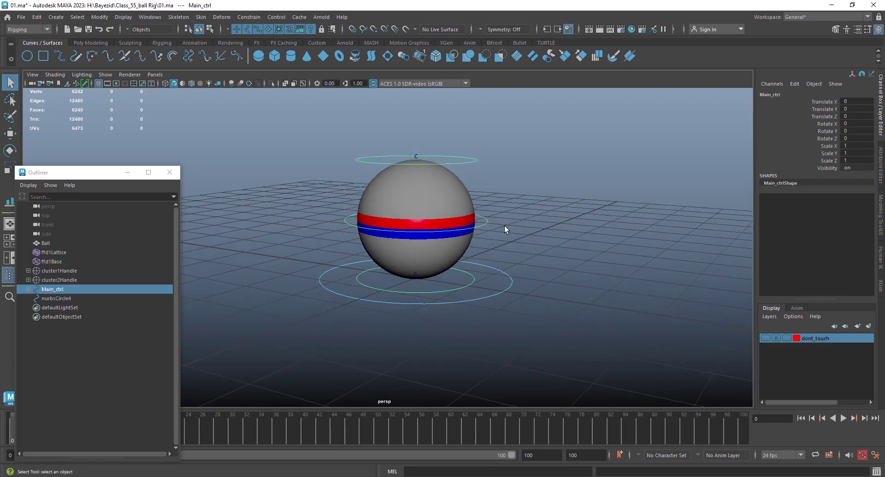
Move Main_ctrl to check that it carries the ball along.
{"action": "key", "text": "w"}
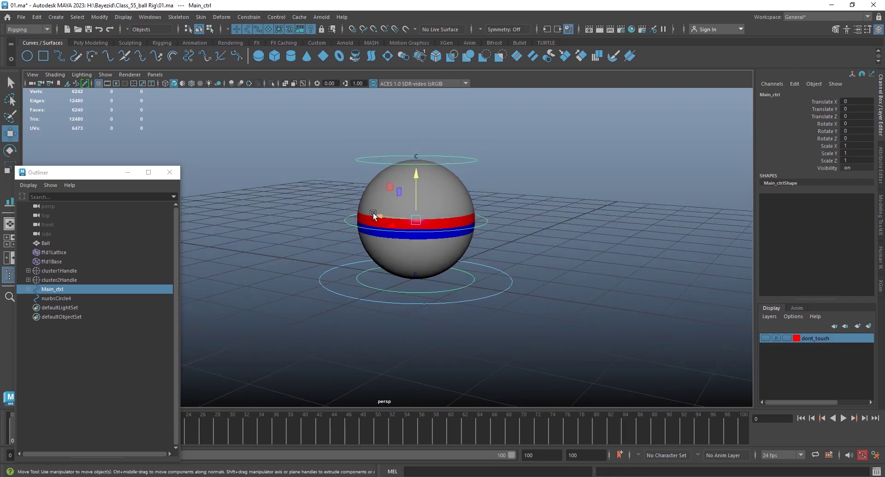
{"action": "mouse_move", "coordinate": [380, 216]}
{"action": "left_mouse_down"}
{"action": "mouse_move", "coordinate": [597, 217]}
{"action": "mouse_move", "coordinate": [419, 217]}
{"action": "left_mouse_up"}
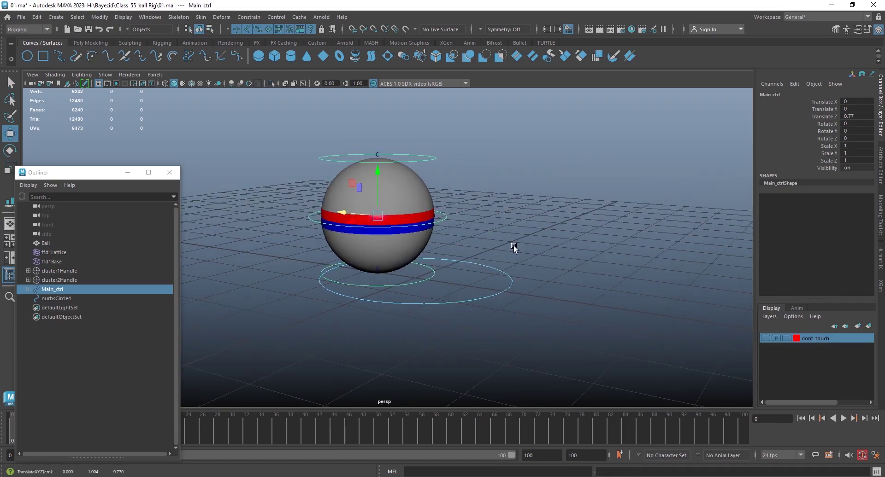
{"action": "mouse_move", "coordinate": [513, 245]}
{"action": "left_mouse_down", "text": "alt"}
{"action": "mouse_move", "coordinate": [384, 227]}
{"action": "mouse_move", "coordinate": [652, 163]}
{"action": "mouse_move", "coordinate": [545, 305]}
{"action": "mouse_move", "coordinate": [577, 242]}
{"action": "left_mouse_up", "text": "alt"}
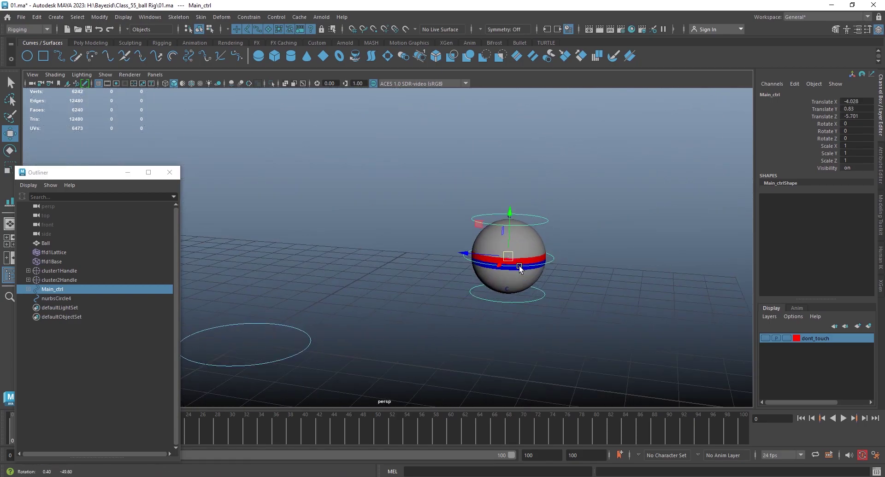
{"action": "middle_click_drag", "start_coordinate": [577, 242], "coordinate": [582, 290], "text": "alt"}
{"action": "left_click_drag", "start_coordinate": [583, 290], "coordinate": [592, 262], "text": "alt"}
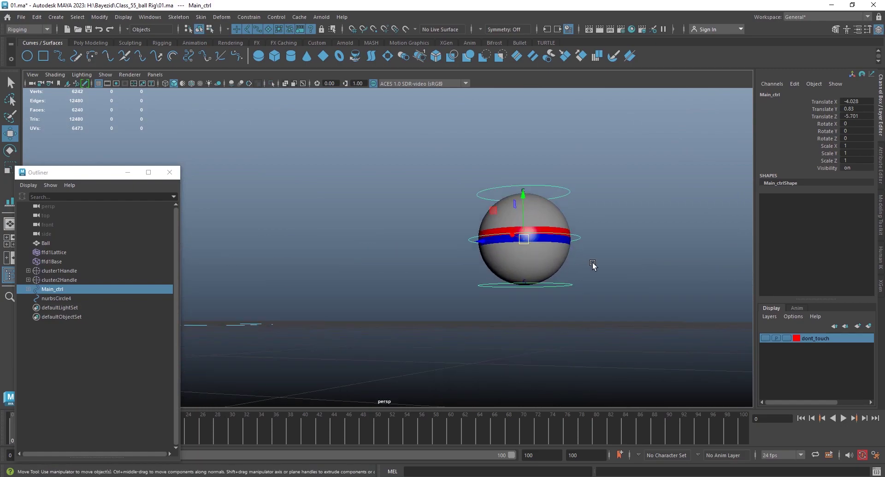
Test stretching the ball with tp_ctrl and squashing it with Btm_ctrl, undoing each.
{"action": "left_click", "coordinate": [597, 229]}
{"action": "left_click", "coordinate": [570, 194]}
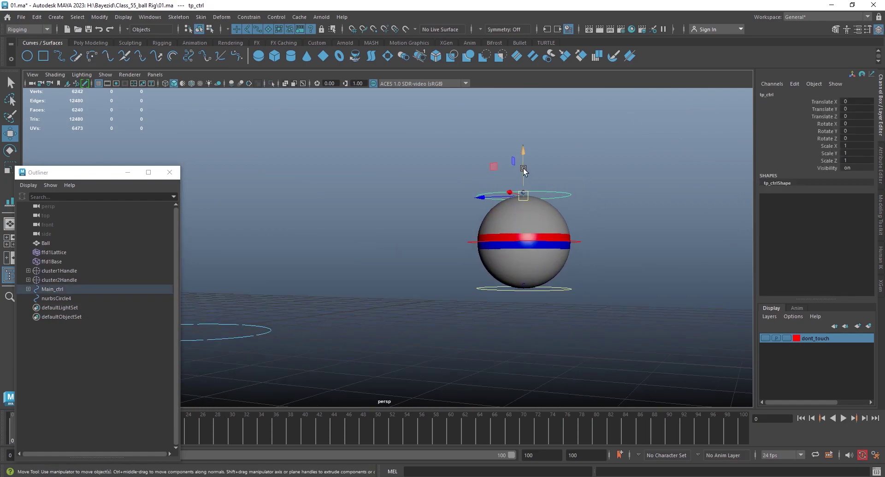
{"action": "left_click_drag", "start_coordinate": [523, 157], "coordinate": [534, 103]}
{"action": "key", "text": "ctrl+z"}
{"action": "left_click", "coordinate": [523, 289]}
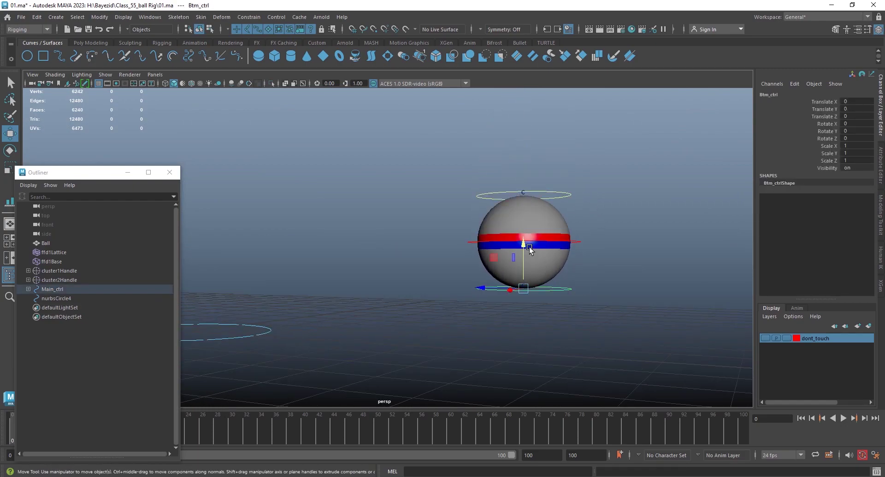
{"action": "mouse_move", "coordinate": [522, 287]}
{"action": "left_mouse_down"}
{"action": "mouse_move", "coordinate": [522, 269]}
{"action": "mouse_move", "coordinate": [522, 285]}
{"action": "left_mouse_up"}
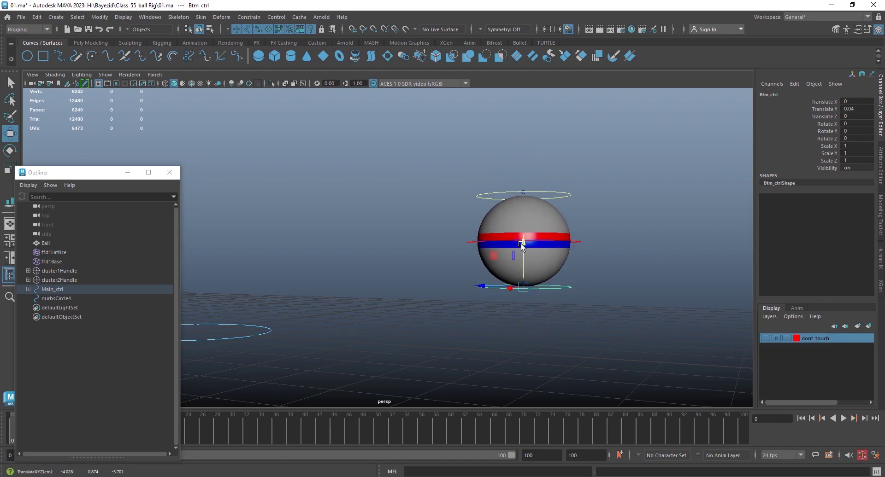
{"action": "key", "text": "ctrl+z"}
Drag Main_ctrl around to test the whole ball rig.
{"action": "left_click", "coordinate": [577, 242]}
{"action": "mouse_move", "coordinate": [549, 249]}
{"action": "left_mouse_down", "text": "alt"}
{"action": "mouse_move", "coordinate": [545, 275]}
{"action": "mouse_move", "coordinate": [588, 271]}
{"action": "mouse_move", "coordinate": [570, 295]}
{"action": "left_mouse_up", "text": "alt"}
{"action": "left_click", "coordinate": [569, 270]}
{"action": "left_click", "coordinate": [578, 241]}
{"action": "mouse_move", "coordinate": [522, 273]}
{"action": "left_mouse_down"}
{"action": "mouse_move", "coordinate": [587, 251]}
{"action": "mouse_move", "coordinate": [397, 232]}
{"action": "left_mouse_up"}
{"action": "middle_click_drag", "start_coordinate": [470, 257], "coordinate": [636, 286], "text": "alt"}
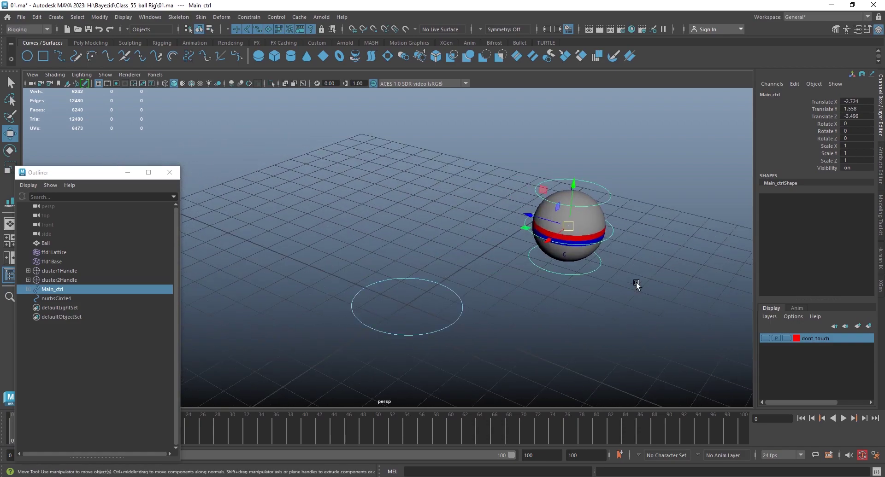
Show the dont_touch layer again and move the rig to Translate X -1.931, Z -3.069.
{"action": "left_click", "coordinate": [764, 338]}
{"action": "left_click", "coordinate": [635, 256]}
{"action": "left_click", "coordinate": [608, 238]}
{"action": "mouse_move", "coordinate": [567, 225]}
{"action": "left_mouse_down"}
{"action": "mouse_move", "coordinate": [300, 294]}
{"action": "mouse_move", "coordinate": [539, 261]}
{"action": "left_mouse_up"}
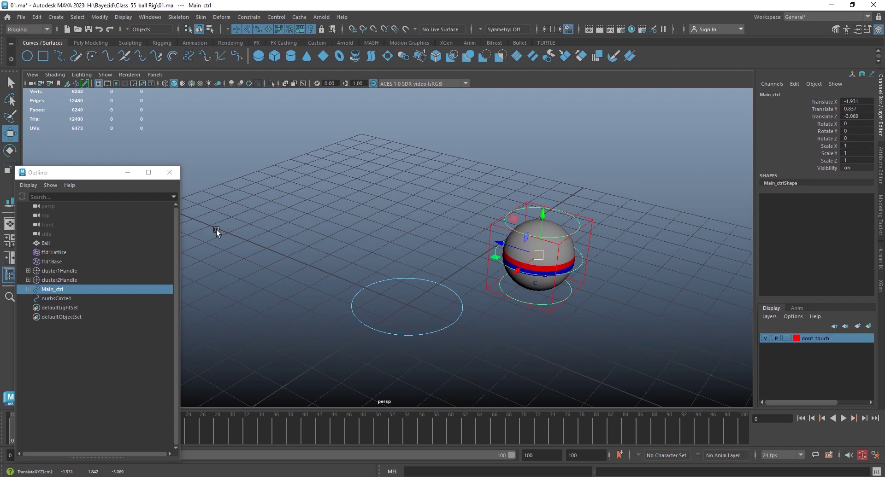
{"action": "left_click_drag", "start_coordinate": [109, 178], "coordinate": [188, 179]}
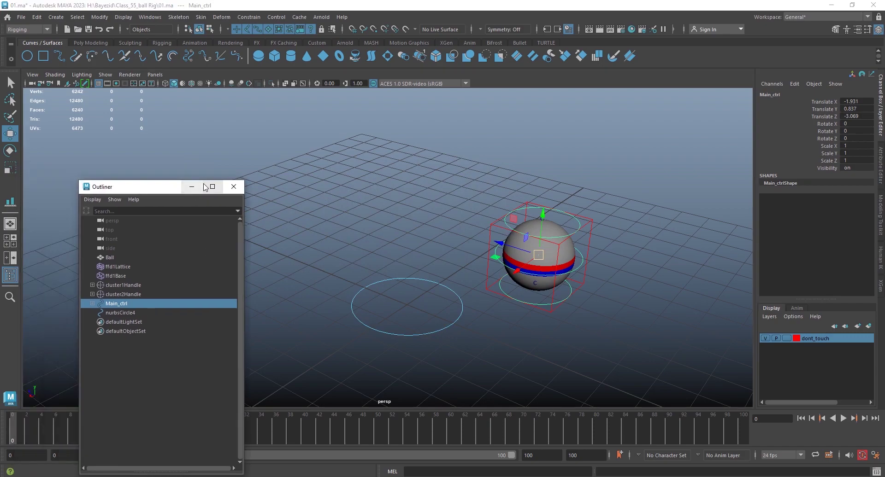
Close the Outliner and turn off Deformers in the viewport Show menu to hide the lattice.
{"action": "left_click", "coordinate": [233, 179]}
{"action": "left_click", "coordinate": [105, 75]}
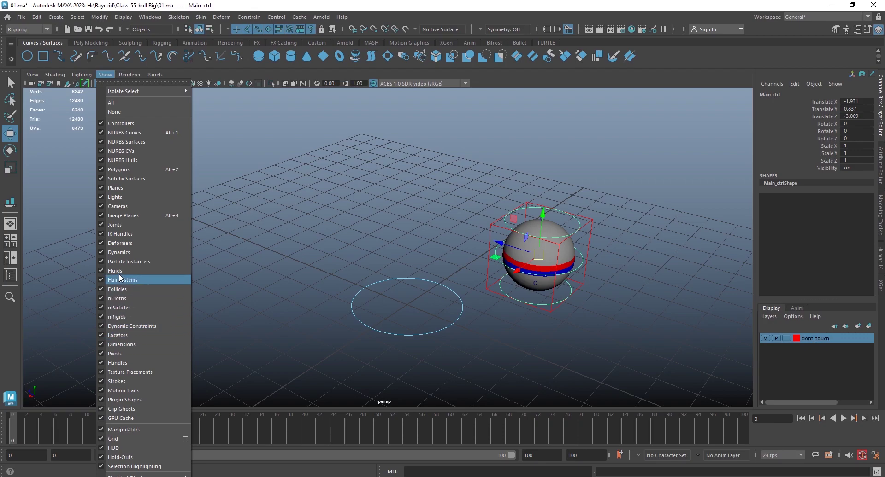
{"action": "left_click", "coordinate": [102, 243]}
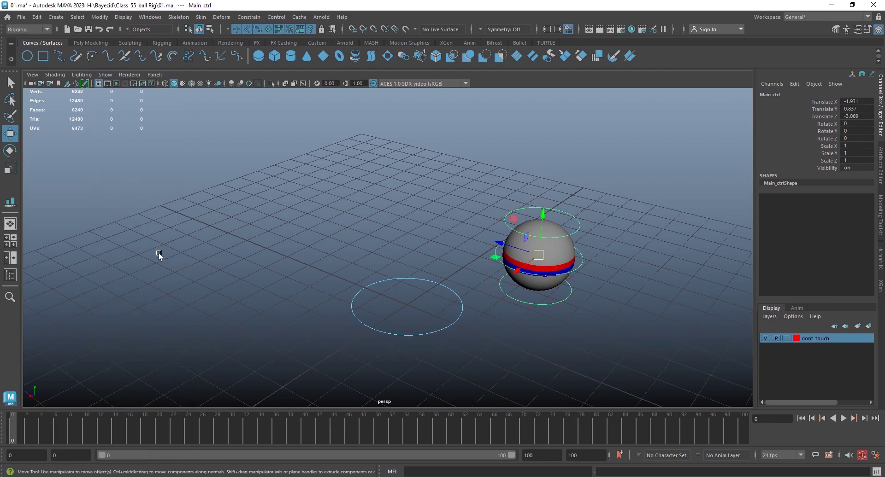
{"action": "left_click", "coordinate": [621, 210]}
{"action": "mouse_move", "coordinate": [624, 271]}
{"action": "left_mouse_down", "text": "alt"}
{"action": "mouse_move", "coordinate": [614, 268]}
{"action": "mouse_move", "coordinate": [634, 315]}
{"action": "left_mouse_up", "text": "alt"}
{"action": "middle_click_drag", "start_coordinate": [634, 315], "coordinate": [551, 336], "text": "alt"}
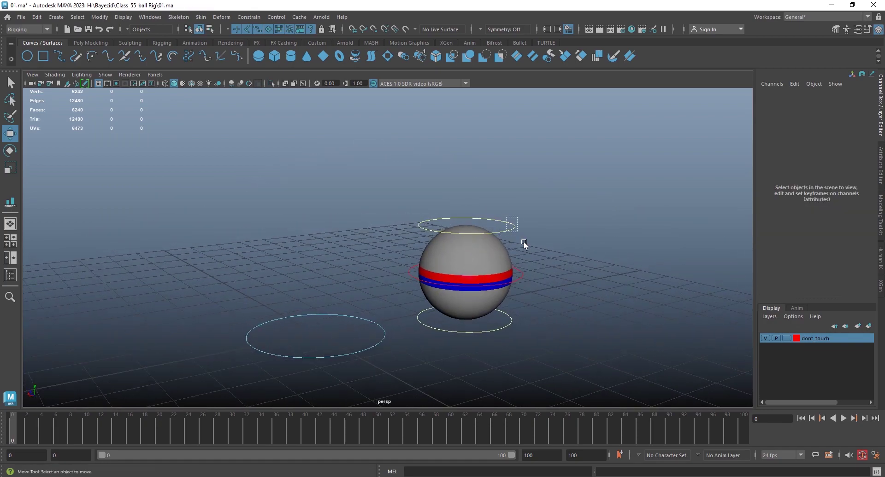
Set Main_ctrl's Translate X, Y and Z to 0 in the Channel Box.
{"action": "left_click_drag", "start_coordinate": [510, 221], "coordinate": [524, 245]}
{"action": "left_click", "coordinate": [547, 295]}
{"action": "left_click", "coordinate": [524, 281]}
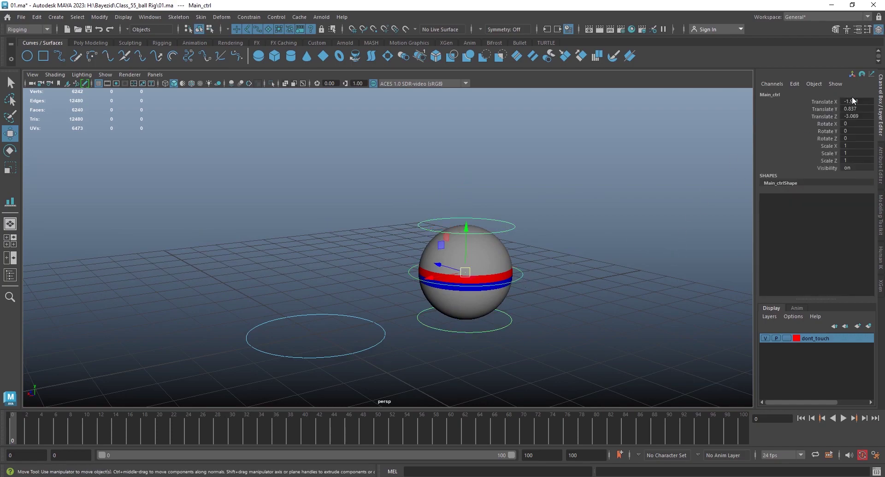
{"action": "left_click_drag", "start_coordinate": [852, 101], "coordinate": [854, 117]}
{"action": "type", "text": "0"}
{"action": "key", "text": "Return"}
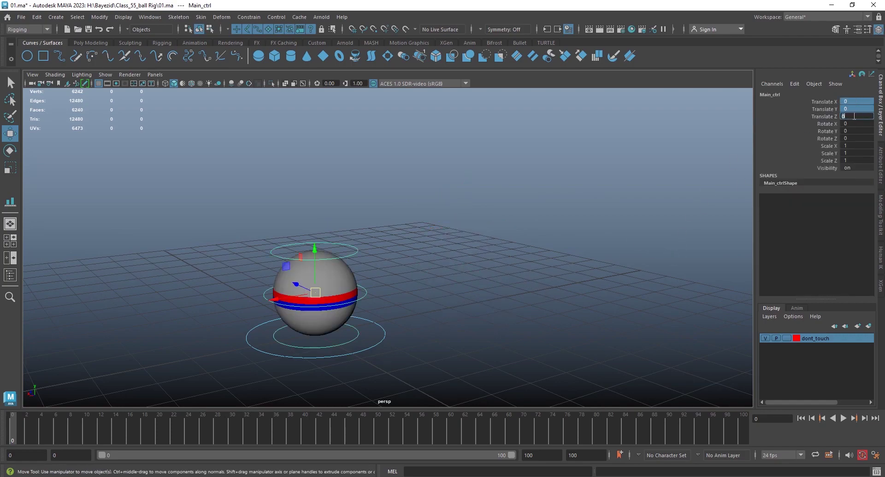
{"action": "left_click", "coordinate": [435, 231]}
{"action": "key", "text": "f"}
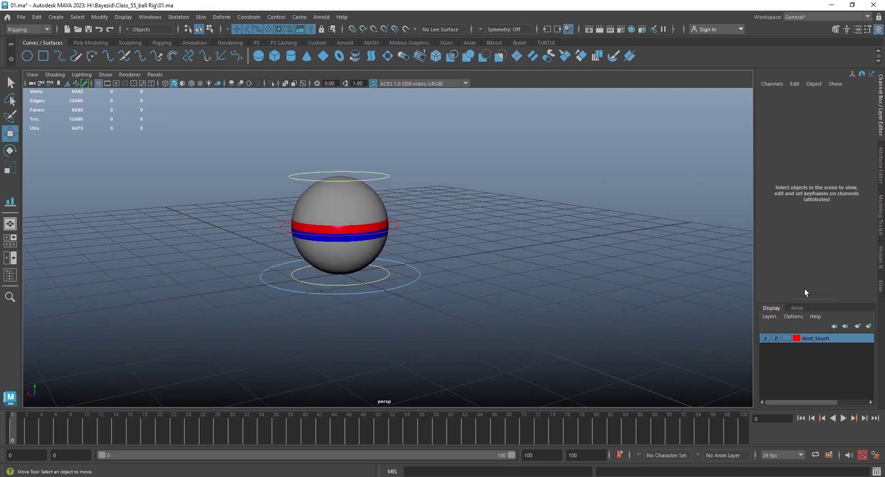
Raise Main_ctrl with the Move tool to confirm the ball rig follows it.
{"action": "left_click", "coordinate": [397, 226]}
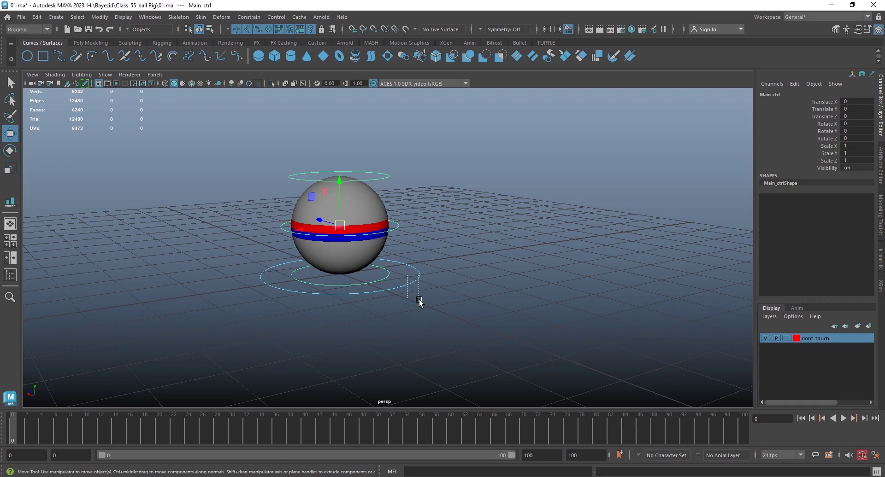
{"action": "left_click", "coordinate": [512, 301]}
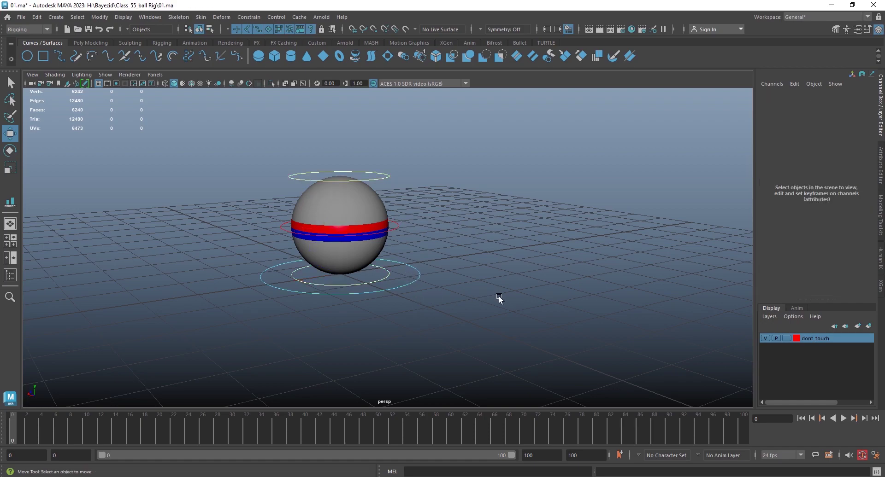
{"action": "left_click", "coordinate": [396, 227]}
{"action": "mouse_move", "coordinate": [396, 228]}
{"action": "left_mouse_down", "text": "alt"}
{"action": "mouse_move", "coordinate": [435, 303]}
{"action": "mouse_move", "coordinate": [402, 256]}
{"action": "mouse_move", "coordinate": [403, 279]}
{"action": "left_mouse_up", "text": "alt"}
{"action": "mouse_move", "coordinate": [370, 224]}
{"action": "left_mouse_down"}
{"action": "mouse_move", "coordinate": [362, 134]}
{"action": "mouse_move", "coordinate": [365, 202]}
{"action": "mouse_move", "coordinate": [376, 175]}
{"action": "mouse_move", "coordinate": [371, 208]}
{"action": "mouse_move", "coordinate": [373, 175]}
{"action": "mouse_move", "coordinate": [493, 235]}
{"action": "left_mouse_up"}
{"action": "left_click", "coordinate": [497, 239]}
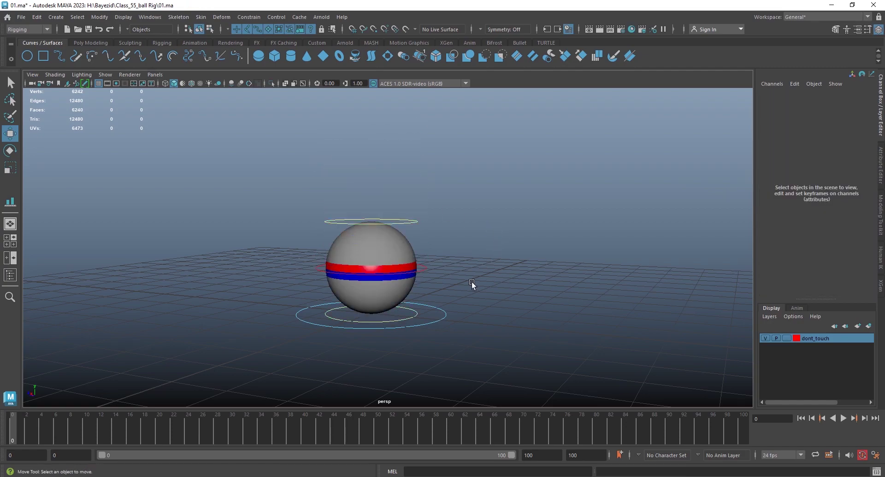
{"action": "right_click_drag", "start_coordinate": [472, 287], "coordinate": [495, 319], "text": "alt"}
{"action": "left_click_drag", "start_coordinate": [494, 319], "coordinate": [487, 319], "text": "alt"}
{"action": "left_click", "coordinate": [444, 231]}
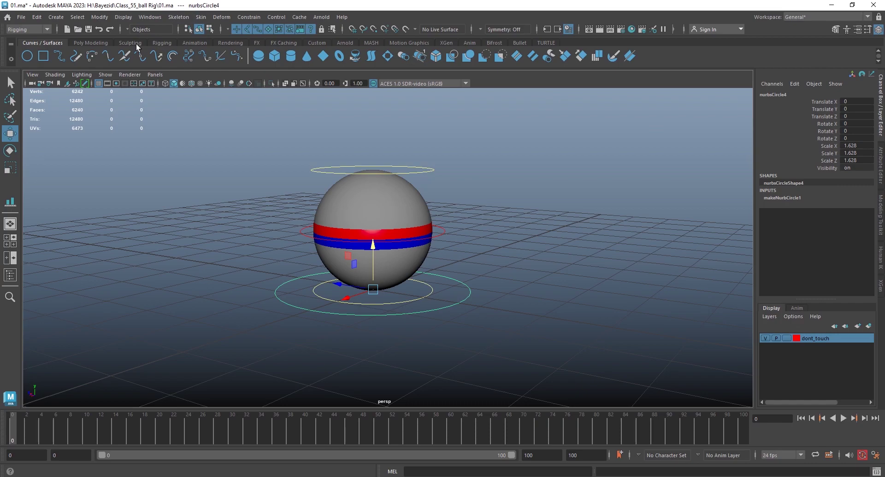
Freeze transformations on nurbsCircle4 so its scale resets to 1.
{"action": "left_click", "coordinate": [98, 43]}
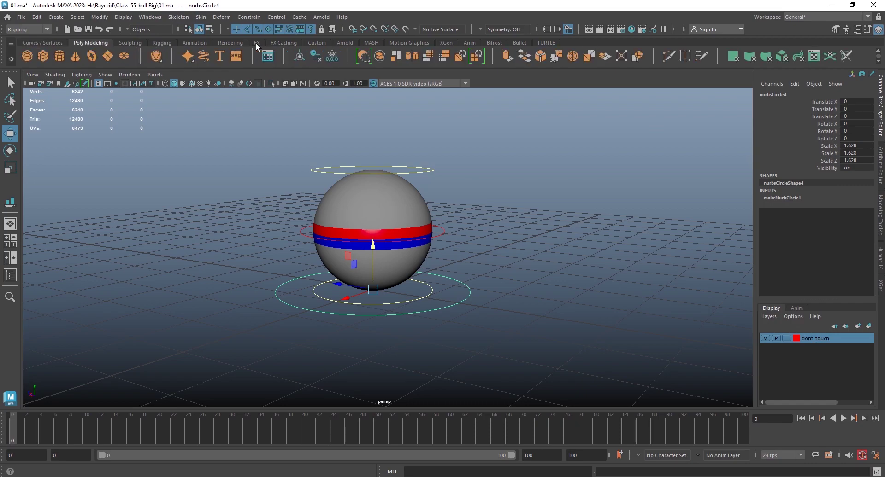
{"action": "left_click", "coordinate": [335, 55]}
{"action": "left_click", "coordinate": [480, 238]}
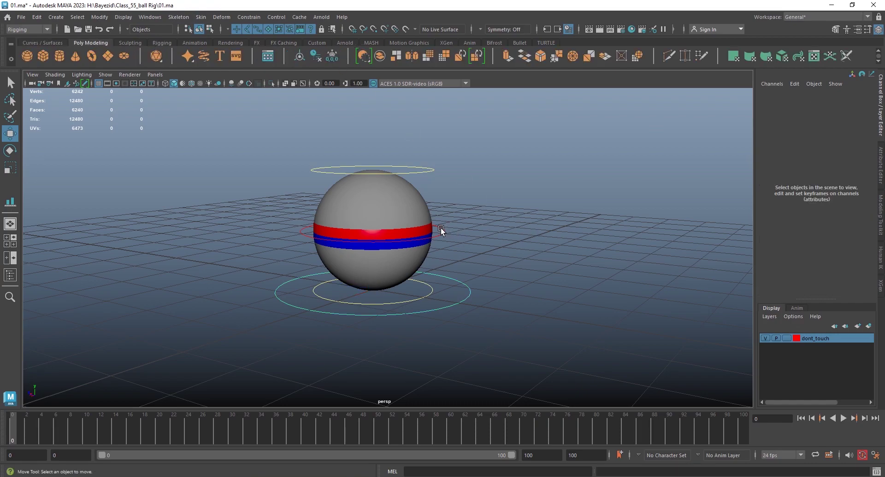
{"action": "left_click", "coordinate": [440, 230]}
{"action": "left_click_drag", "start_coordinate": [488, 265], "coordinate": [489, 264], "text": "alt"}
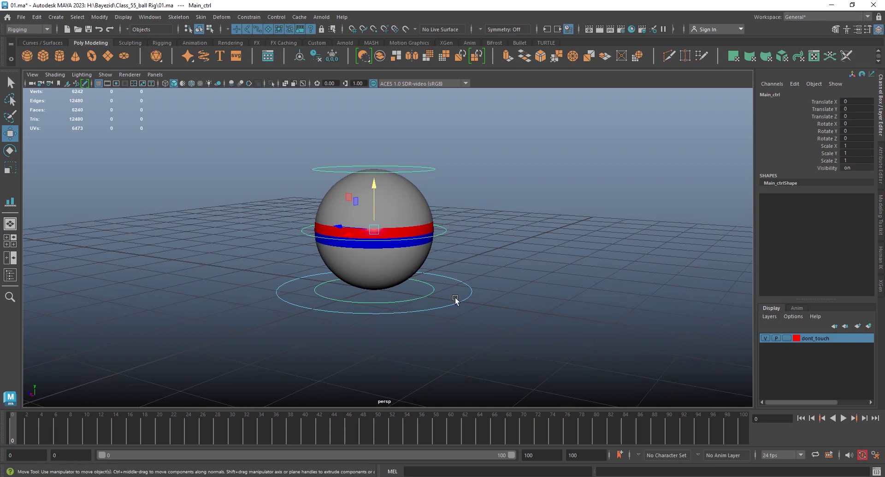
{"action": "left_click", "coordinate": [457, 314]}
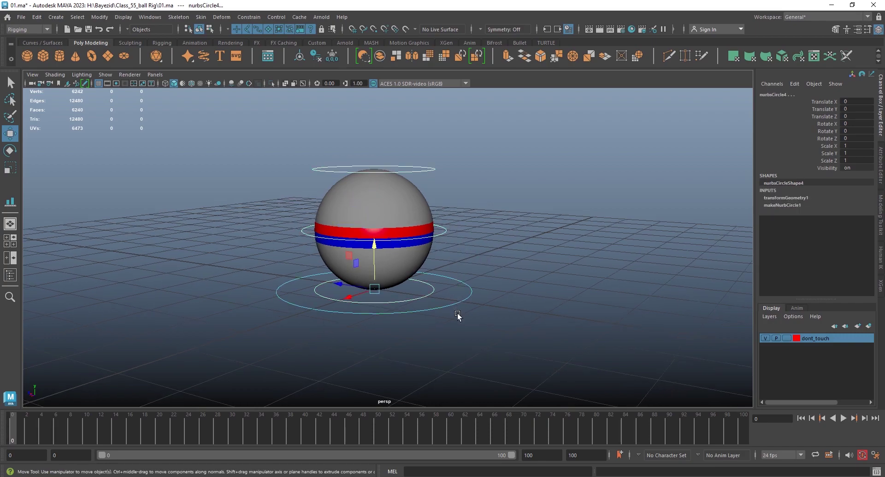
{"action": "left_click", "coordinate": [500, 321]}
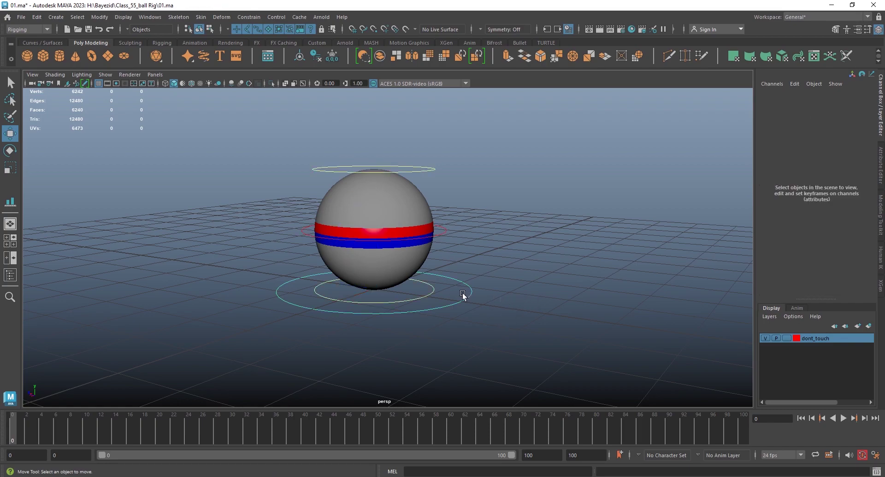
{"action": "left_click", "coordinate": [468, 310]}
Move nurbsCircle4 along X and Z to test the rig, then undo back to centre.
{"action": "scroll", "coordinate": [468, 310], "scroll_direction": "down", "scroll_amount": 5}
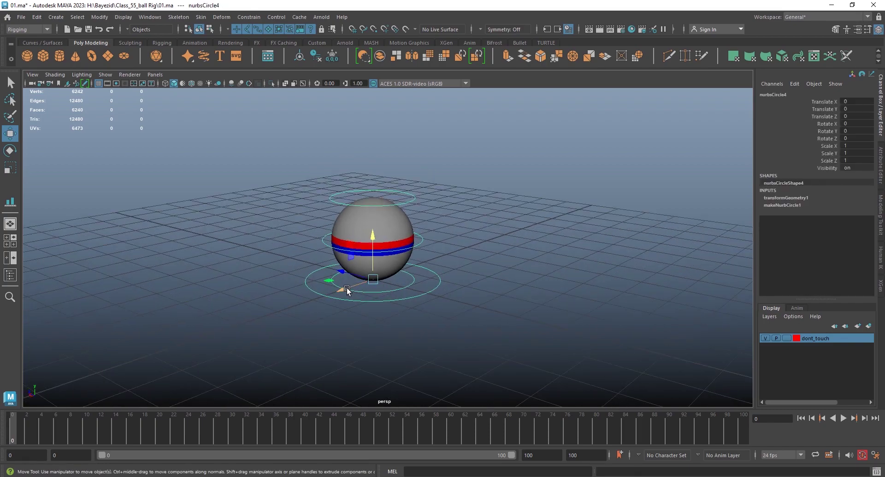
{"action": "mouse_move", "coordinate": [346, 293]}
{"action": "left_mouse_down"}
{"action": "mouse_move", "coordinate": [140, 342]}
{"action": "mouse_move", "coordinate": [451, 257]}
{"action": "left_mouse_up"}
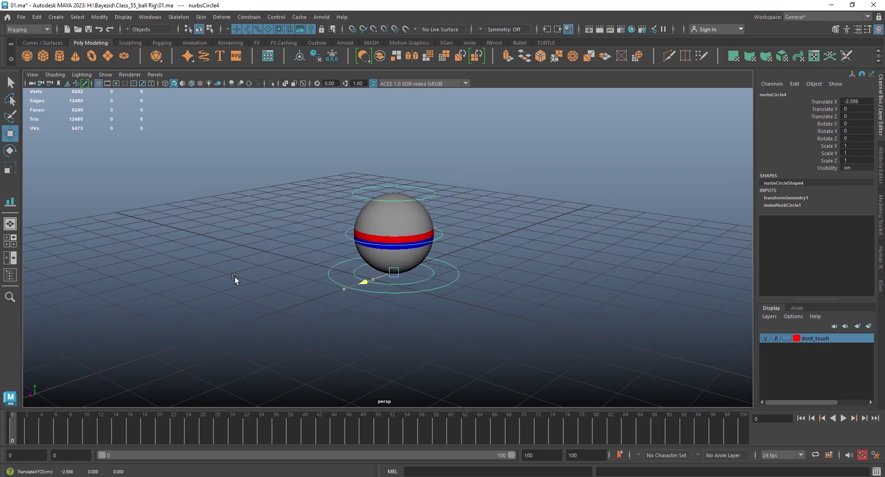
{"action": "key", "text": "ctrl+z"}
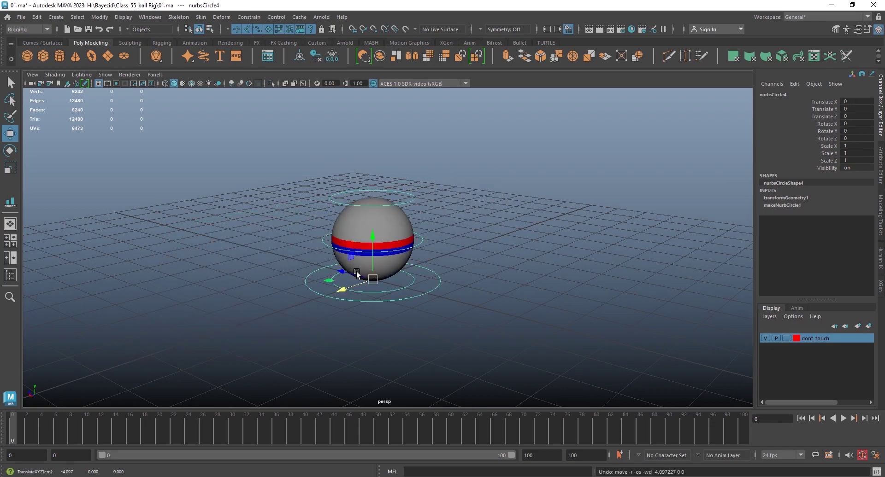
{"action": "left_click_drag", "start_coordinate": [342, 272], "coordinate": [204, 237]}
{"action": "key", "text": "ctrl+z"}
{"action": "key", "text": "ctrl+z"}
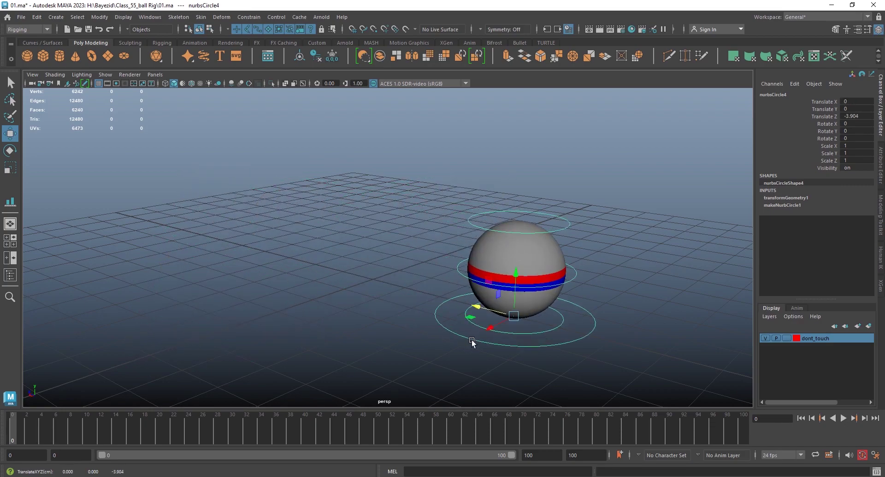
{"action": "key", "text": "ctrl+z"}
{"action": "mouse_move", "coordinate": [471, 342]}
{"action": "left_mouse_down", "text": "alt"}
{"action": "mouse_move", "coordinate": [437, 327]}
{"action": "mouse_move", "coordinate": [494, 340]}
{"action": "mouse_move", "coordinate": [527, 312]}
{"action": "left_mouse_up", "text": "alt"}
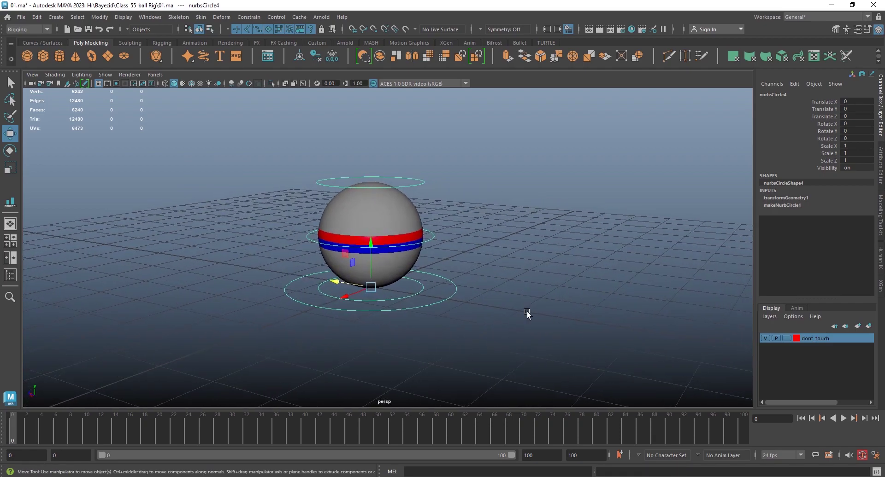
{"action": "left_click", "coordinate": [527, 311]}
{"action": "mouse_move", "coordinate": [527, 312]}
{"action": "right_mouse_down", "text": "alt"}
{"action": "mouse_move", "coordinate": [516, 338]}
{"action": "mouse_move", "coordinate": [479, 314]}
{"action": "right_mouse_up", "text": "alt"}
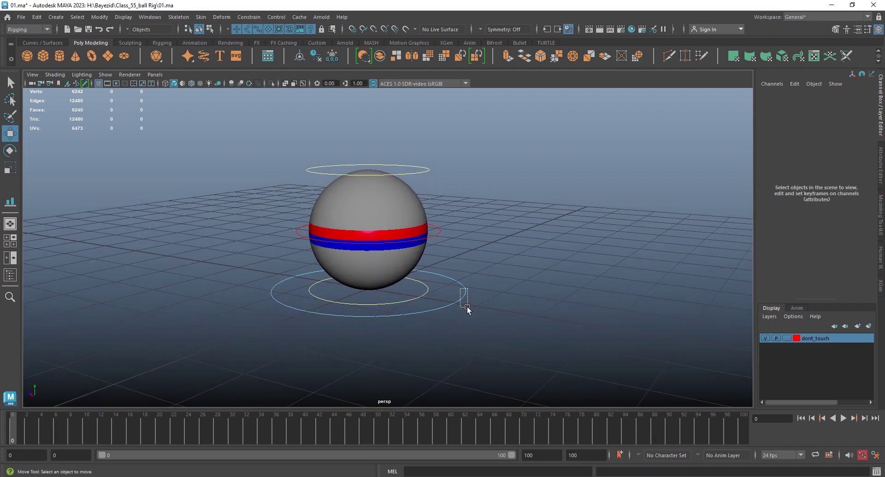
Rename nurbsCircle4 to root_ctrl in the Channel Box.
{"action": "left_click", "coordinate": [465, 308]}
{"action": "double_click", "coordinate": [777, 94]}
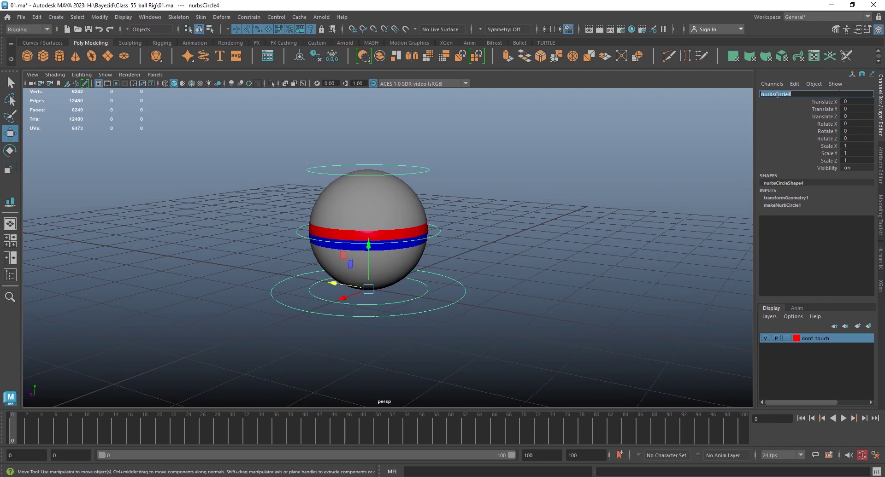
{"action": "type", "text": "root_ctrl"}
{"action": "key", "text": "Return"}
{"action": "right_click_drag", "start_coordinate": [553, 207], "coordinate": [357, 295], "text": "alt"}
{"action": "mouse_move", "coordinate": [432, 305]}
{"action": "left_mouse_down", "text": "alt"}
{"action": "mouse_move", "coordinate": [531, 233]}
{"action": "mouse_move", "coordinate": [536, 247]}
{"action": "left_mouse_up", "text": "alt"}
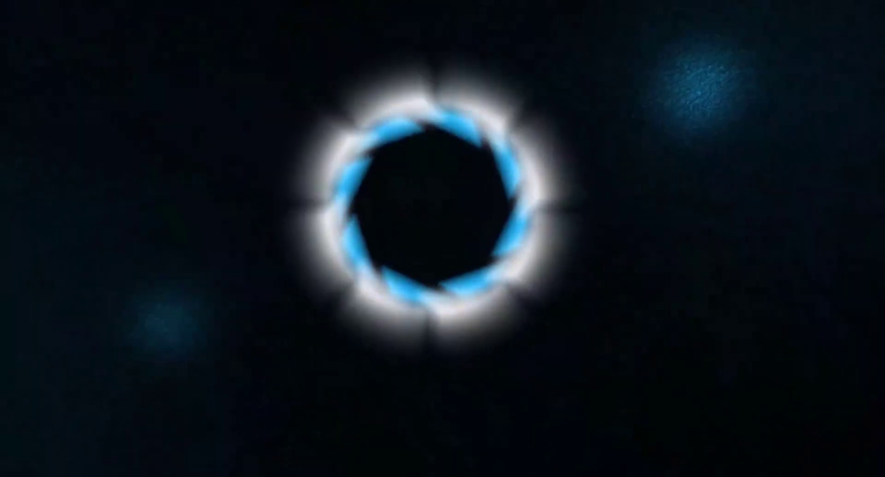